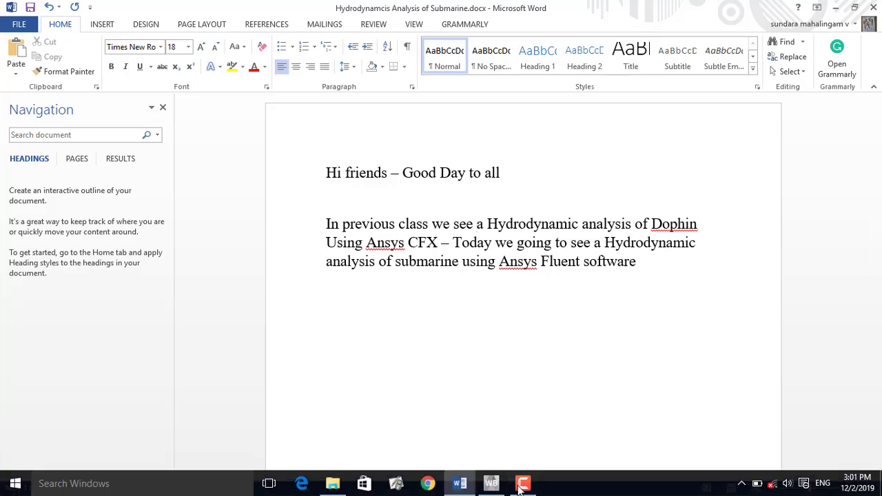
Switch from the Word document to the ANSYS Workbench window with the unsaved project.
{"action": "left_click", "coordinate": [521, 484]}
{"action": "left_click", "coordinate": [521, 484]}
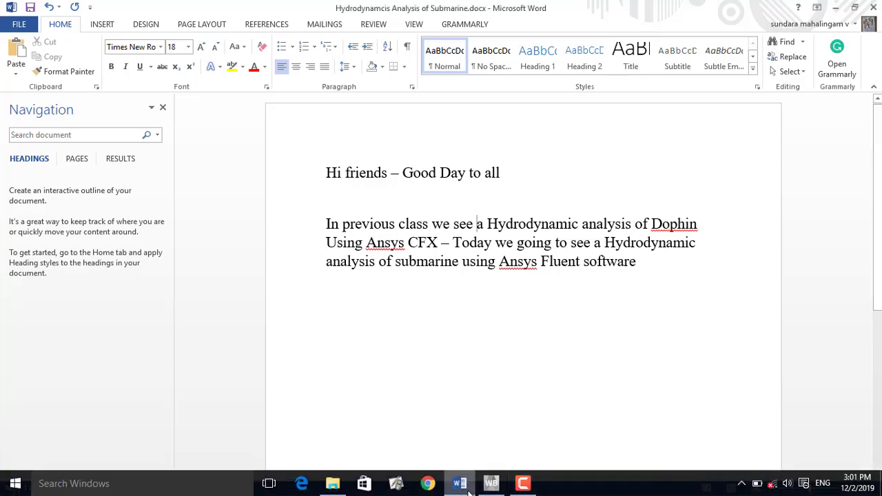
{"action": "left_click", "coordinate": [491, 484]}
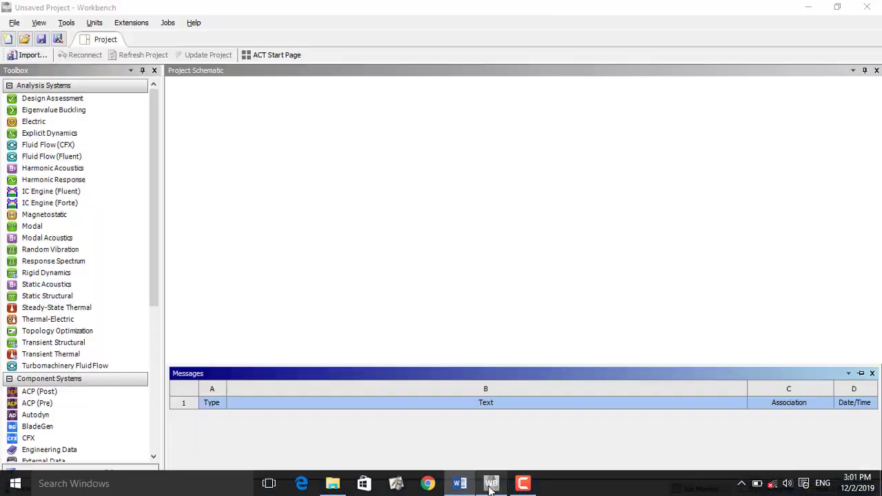
Start saving the project and browse to the Camtesia Projects folder, inside Current Study's Youtube channel work folder on New Volume (D:).
{"action": "left_click", "coordinate": [41, 39]}
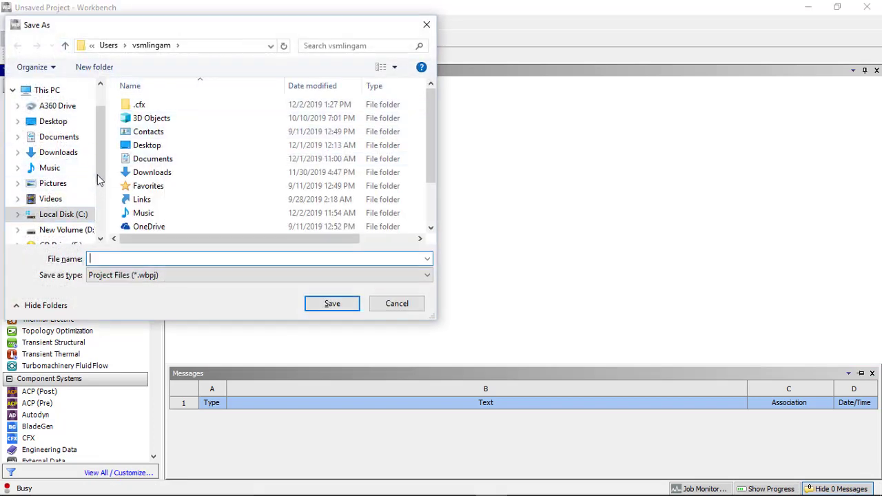
{"action": "scroll", "coordinate": [88, 195], "scroll_direction": "down", "scroll_amount": 1}
{"action": "left_click", "coordinate": [66, 178]}
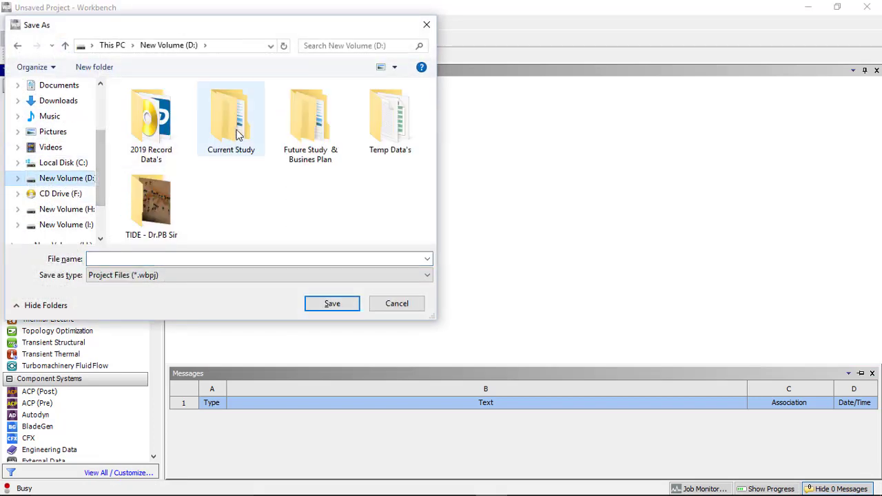
{"action": "double_click", "coordinate": [209, 132]}
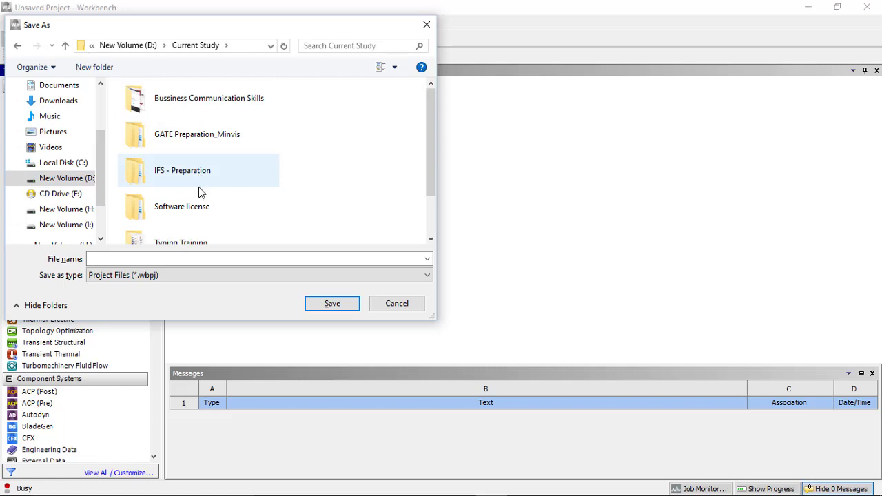
{"action": "scroll", "coordinate": [201, 192], "scroll_direction": "down", "scroll_amount": 1}
{"action": "double_click", "coordinate": [205, 223]}
{"action": "left_click", "coordinate": [158, 128]}
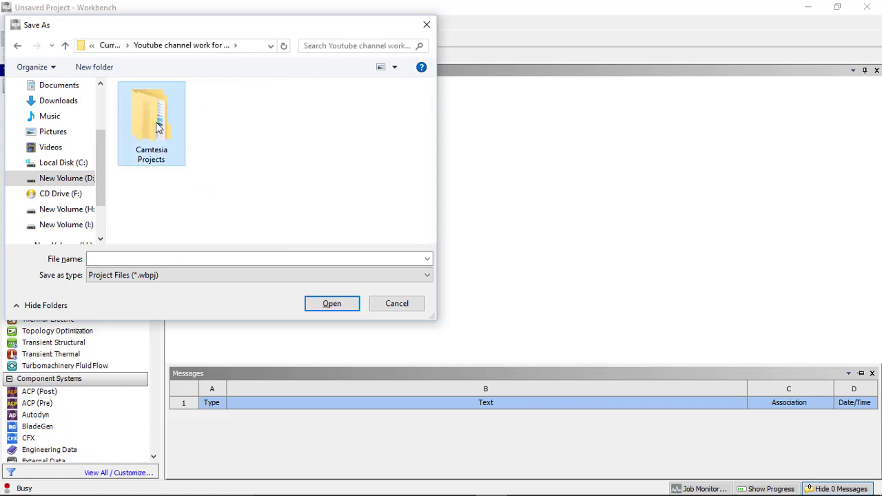
{"action": "double_click", "coordinate": [157, 128]}
Save the project as "Hydrodynamics analysis of Submarine" in Dolphin Model creation > Practice File > Ansys File > Fluent Submarine My Work > Ansys File.
{"action": "left_click", "coordinate": [200, 133]}
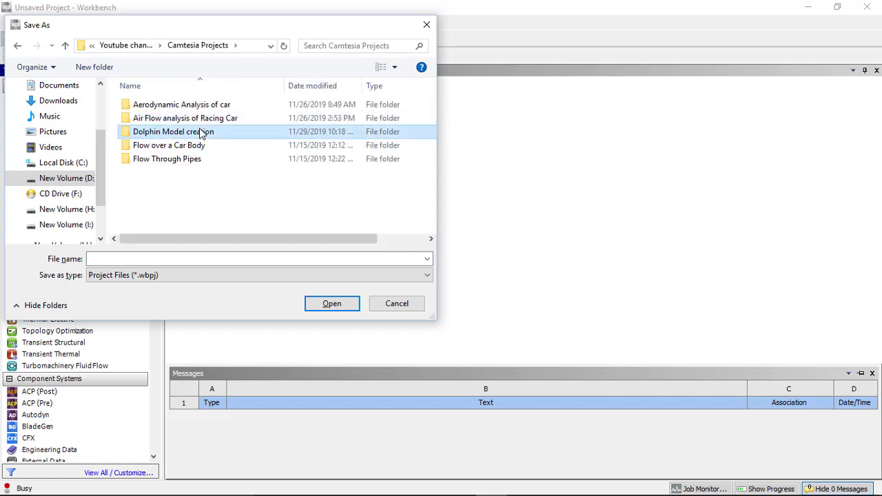
{"action": "double_click", "coordinate": [200, 133]}
{"action": "left_click", "coordinate": [193, 104]}
{"action": "double_click", "coordinate": [193, 104]}
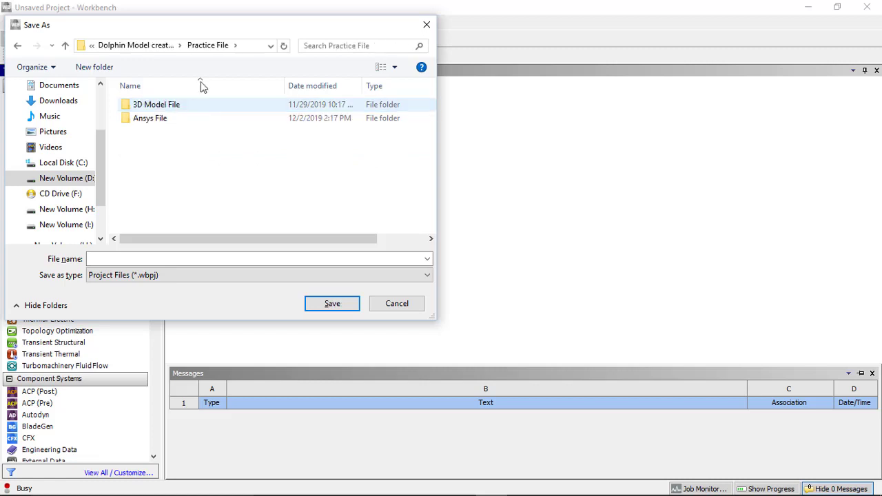
{"action": "left_click", "coordinate": [162, 120]}
{"action": "double_click", "coordinate": [162, 120]}
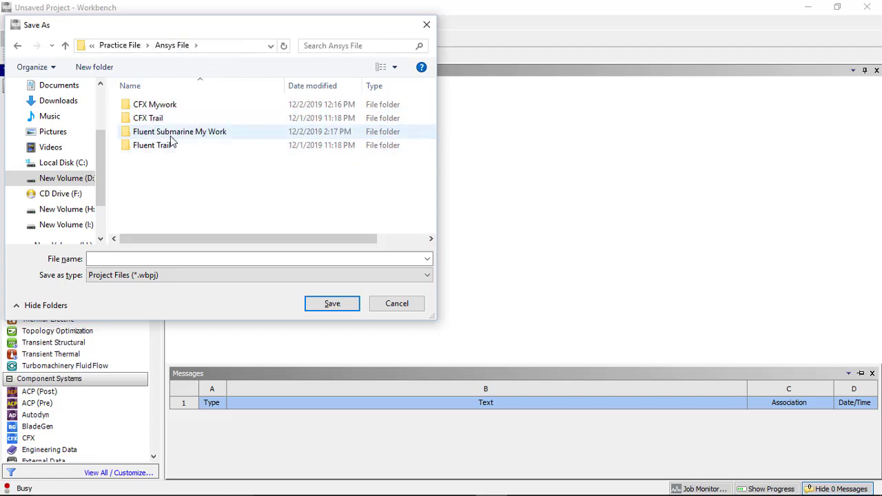
{"action": "double_click", "coordinate": [173, 133]}
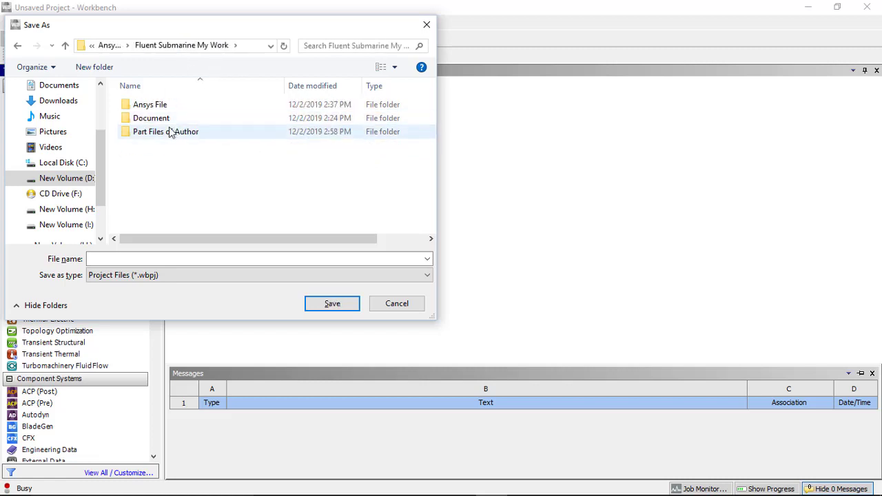
{"action": "double_click", "coordinate": [152, 105]}
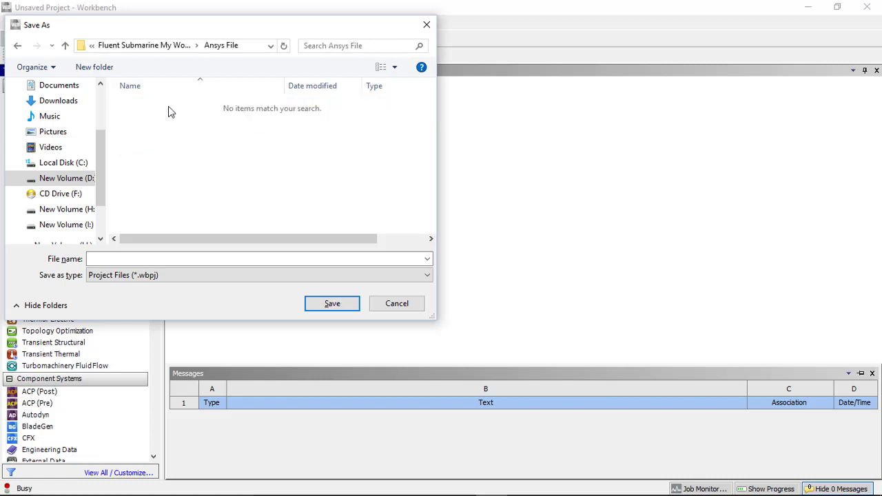
{"action": "left_click", "coordinate": [137, 259]}
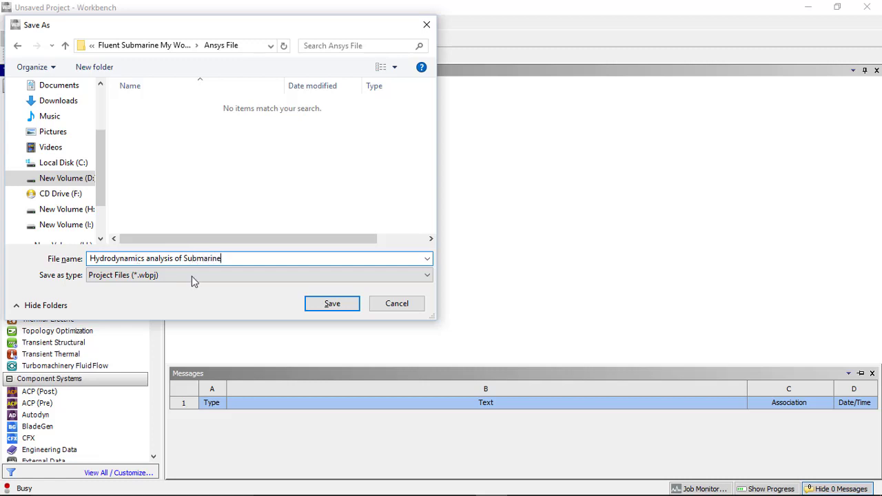
{"action": "left_click", "coordinate": [328, 306]}
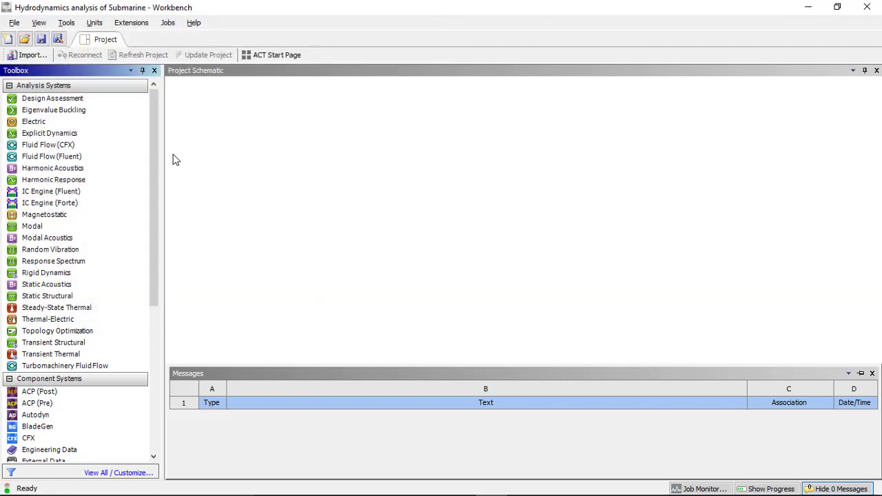
Add a standalone Fluid Flow (Fluent) analysis system to the project schematic.
{"action": "left_click", "coordinate": [88, 159]}
{"action": "left_click_drag", "start_coordinate": [88, 161], "coordinate": [236, 137]}
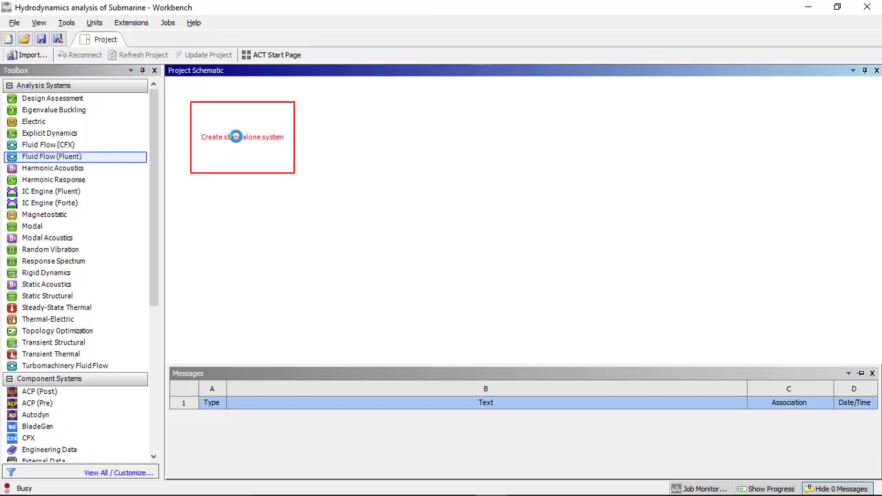
{"action": "left_click", "coordinate": [240, 137]}
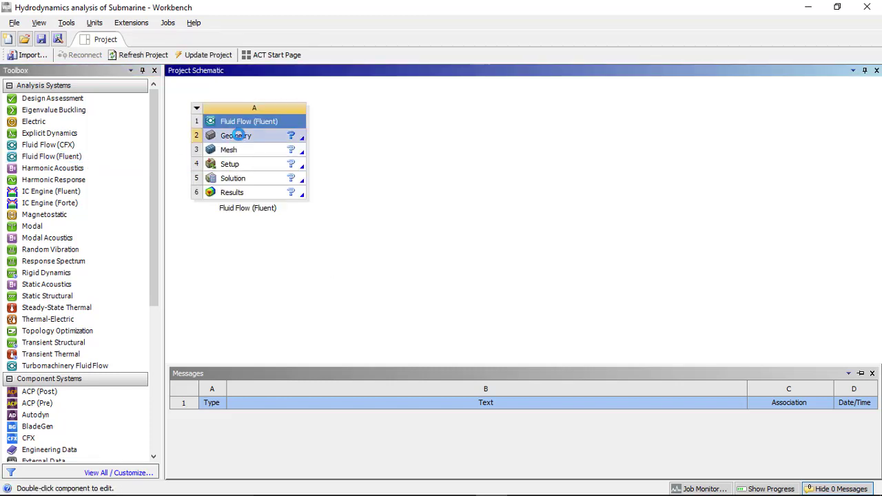
Import submarine 1.IGS into the Fluent system's Geometry cell and open the geometry in DesignModeler.
{"action": "right_click", "coordinate": [247, 138]}
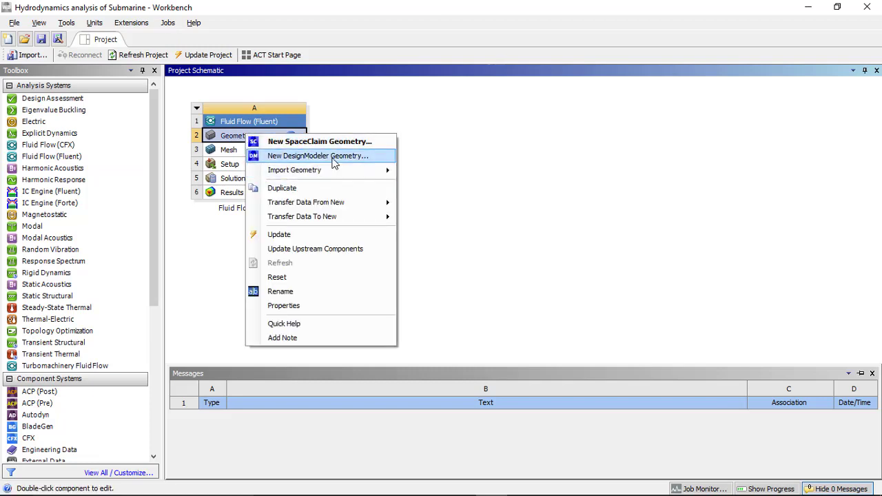
{"action": "mouse_move", "coordinate": [384, 171]}
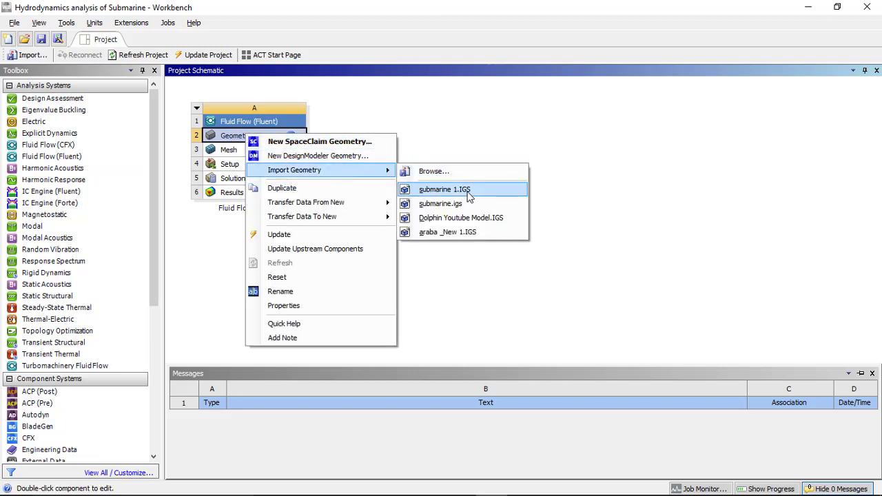
{"action": "left_click", "coordinate": [472, 190]}
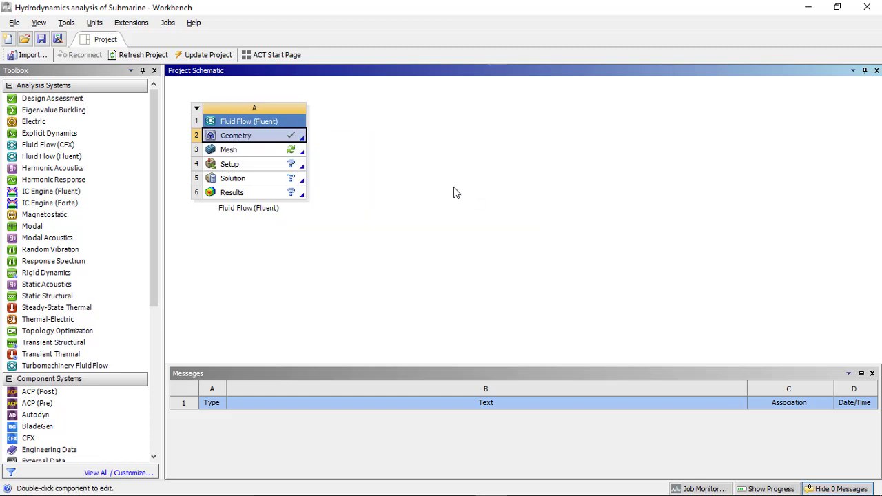
{"action": "right_click", "coordinate": [289, 141]}
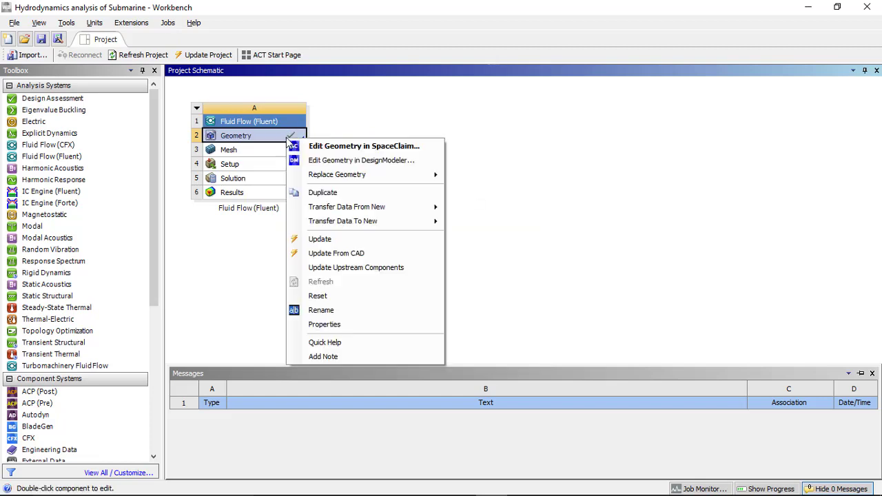
{"action": "left_click", "coordinate": [355, 160]}
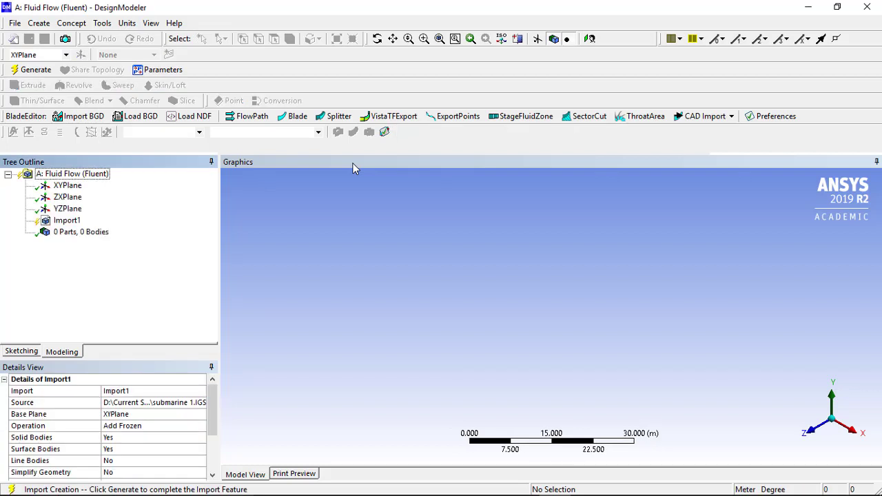
Set the length unit to Millimeter and generate the imported submarine geometry.
{"action": "left_click", "coordinate": [127, 23]}
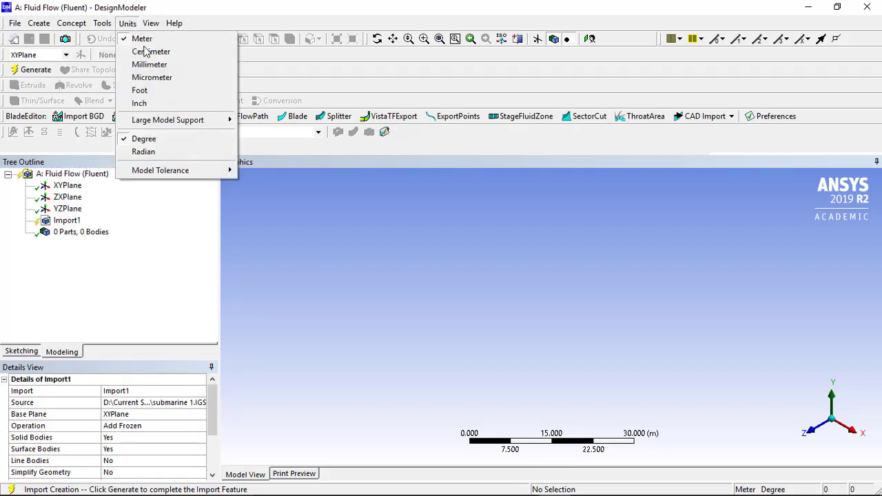
{"action": "left_click", "coordinate": [148, 64]}
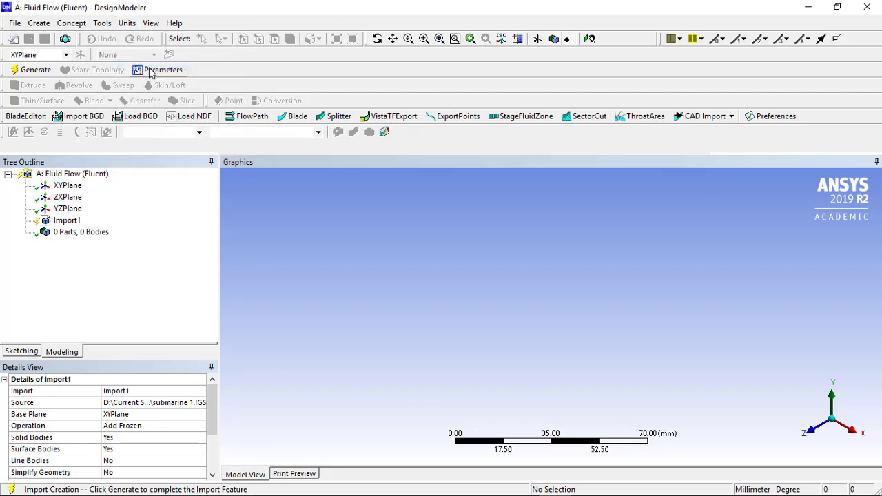
{"action": "left_click", "coordinate": [31, 72]}
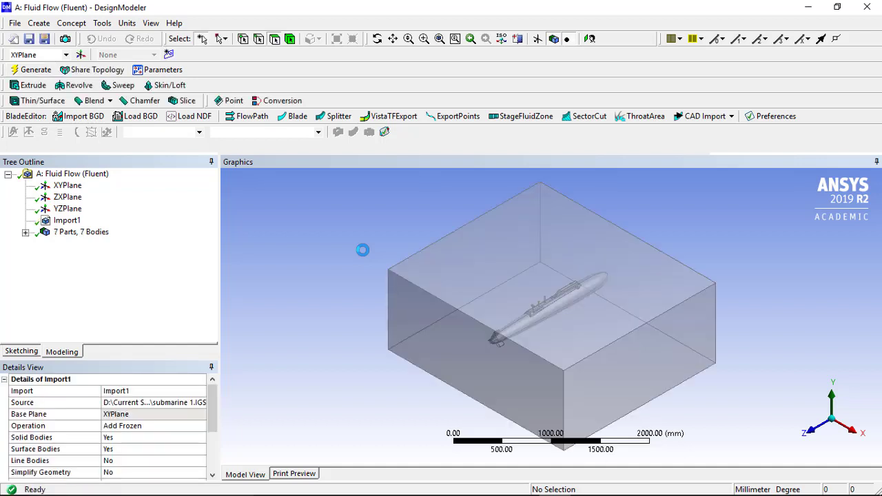
Expand the list of bodies and rename the last solid, the large enclosing box, as Water Domain.
{"action": "left_click", "coordinate": [24, 232]}
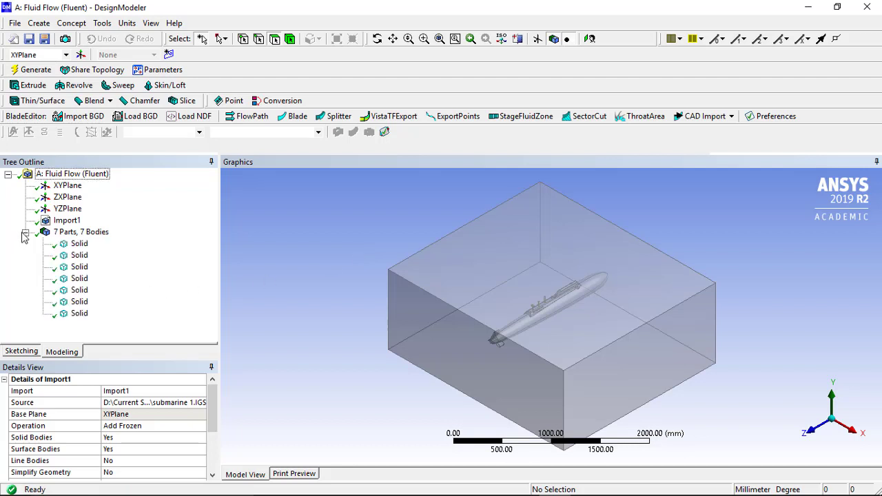
{"action": "left_click", "coordinate": [78, 314]}
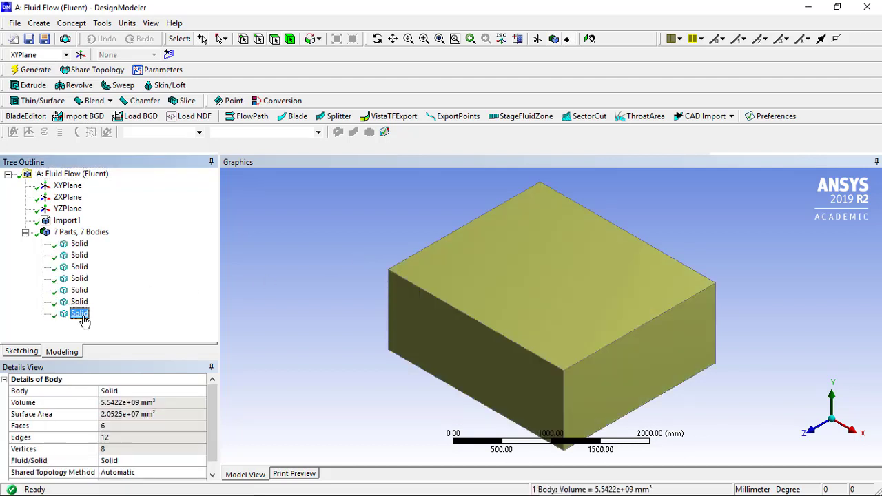
{"action": "right_click", "coordinate": [84, 322]}
{"action": "left_click", "coordinate": [103, 381]}
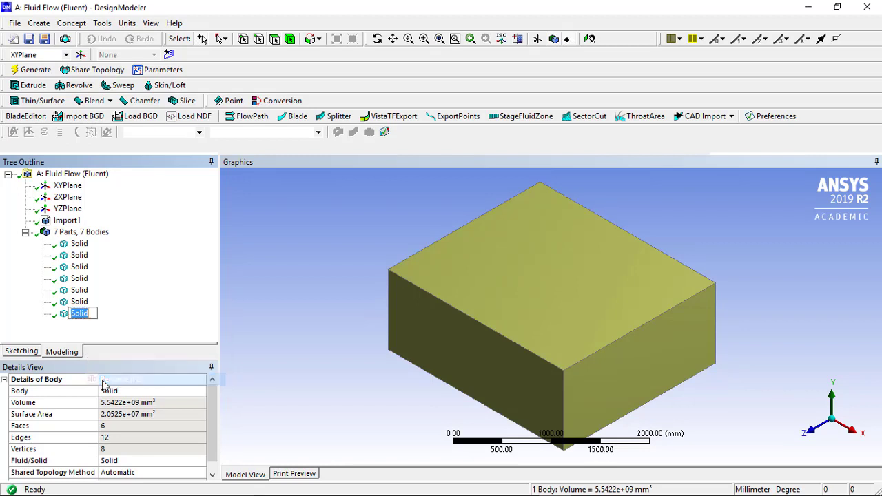
{"action": "type", "text": "Water"}
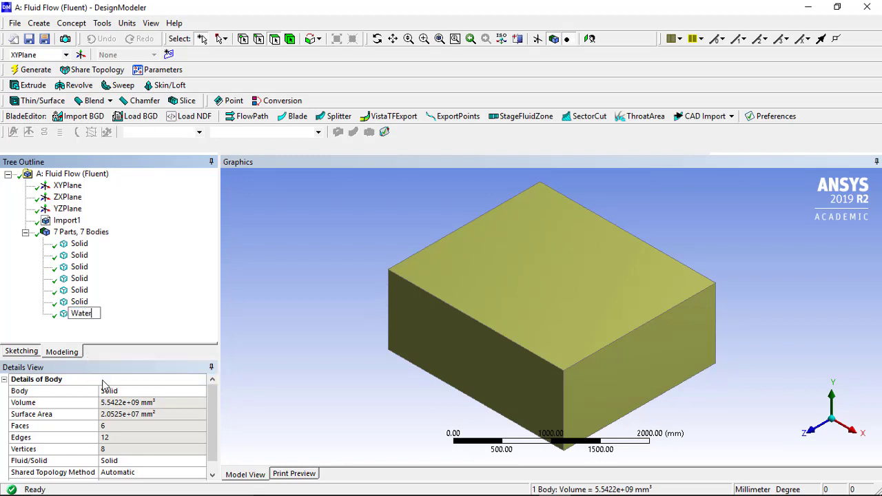
{"action": "type", "text": " Domain"}
{"action": "key", "text": "Return"}
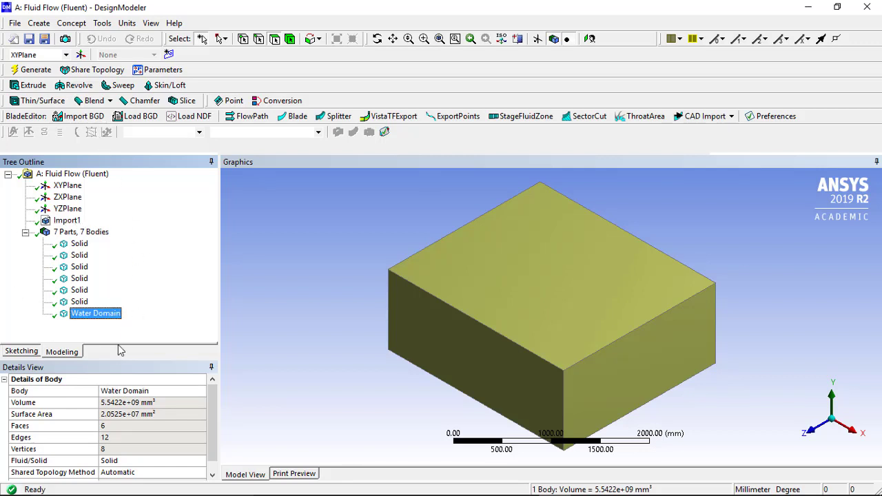
{"action": "left_click", "coordinate": [39, 24]}
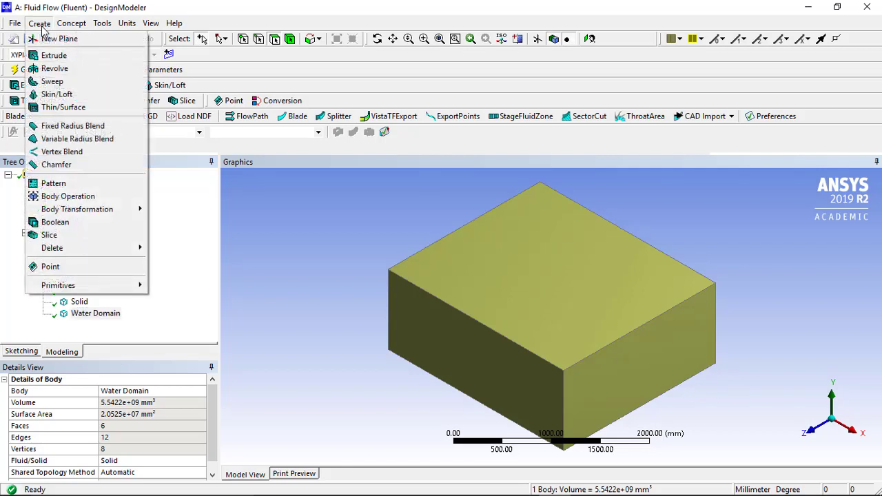
{"action": "left_click", "coordinate": [186, 306]}
{"action": "left_click", "coordinate": [89, 233]}
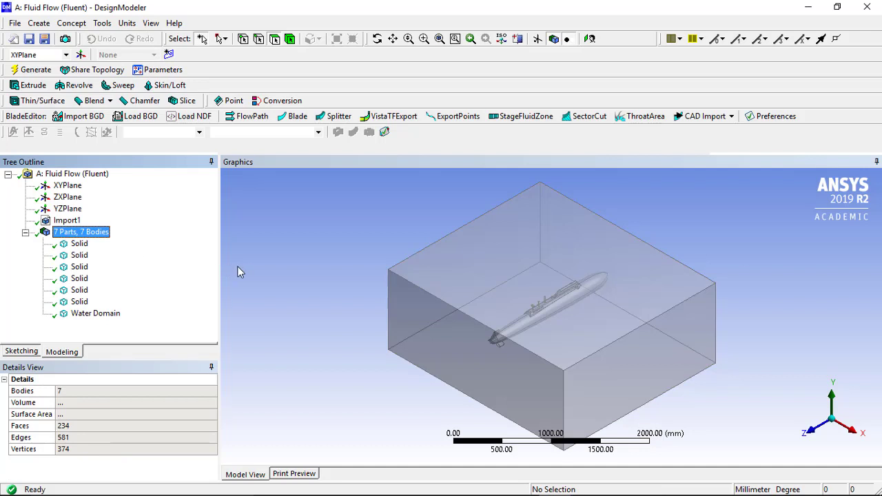
Create a Boolean feature with the Subtract operation and assign Water Domain as its target body.
{"action": "left_click", "coordinate": [39, 24]}
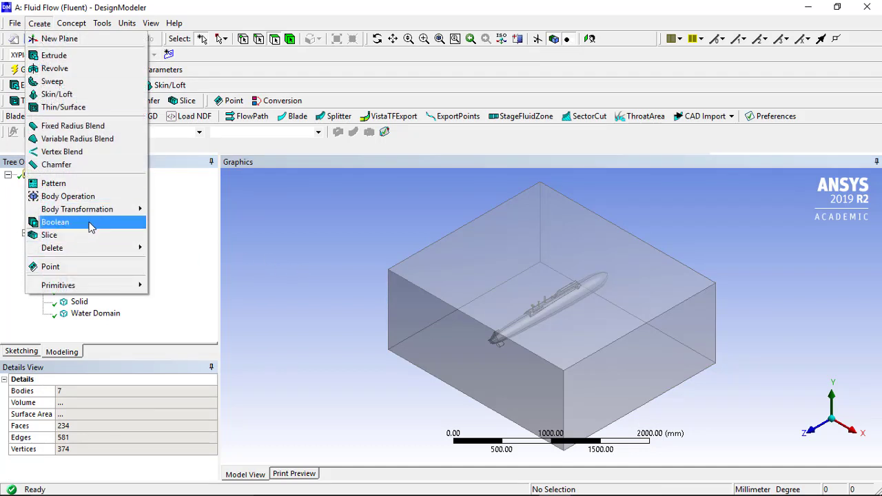
{"action": "left_click", "coordinate": [90, 222]}
{"action": "left_click", "coordinate": [122, 404]}
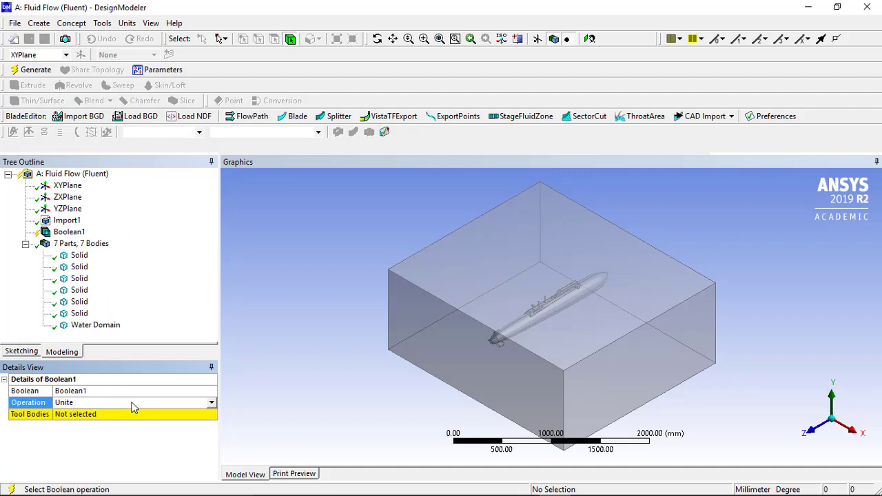
{"action": "left_click", "coordinate": [210, 405]}
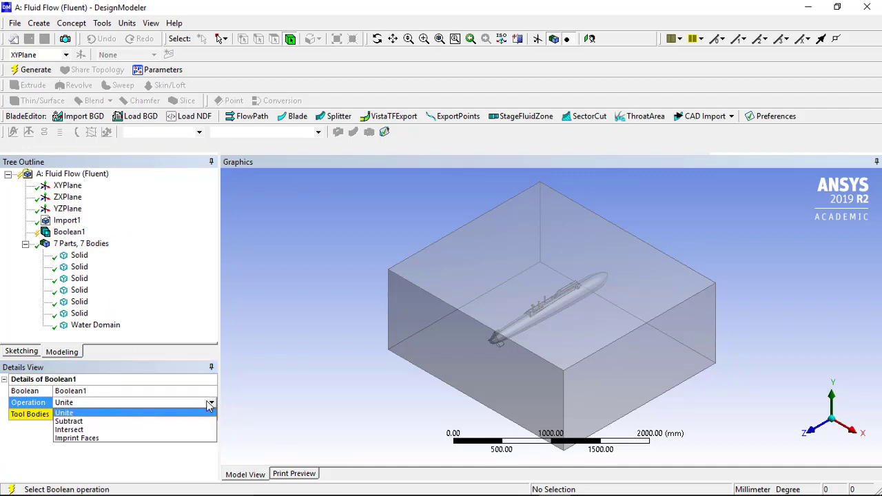
{"action": "left_click", "coordinate": [114, 421]}
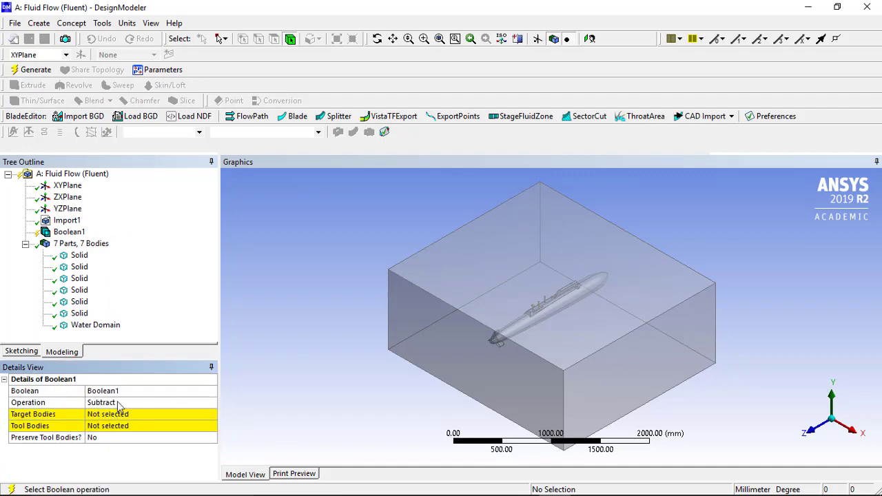
{"action": "left_click", "coordinate": [130, 417]}
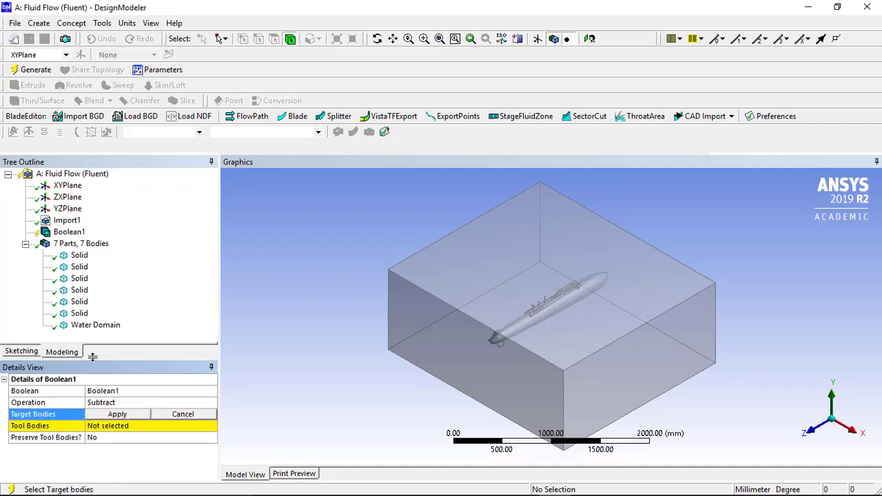
{"action": "left_click", "coordinate": [96, 325]}
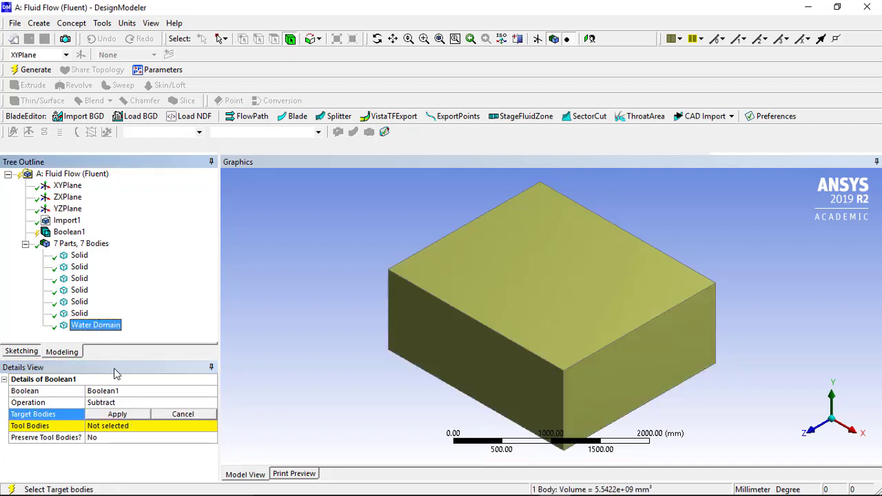
{"action": "left_click", "coordinate": [129, 415]}
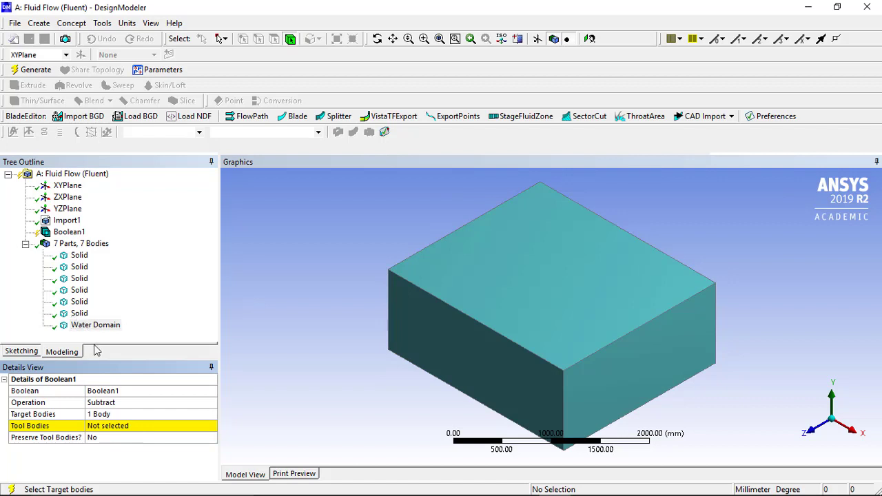
Assign all six submarine solids as the Boolean's tool bodies and generate the subtraction from the water domain.
{"action": "left_click", "coordinate": [114, 426]}
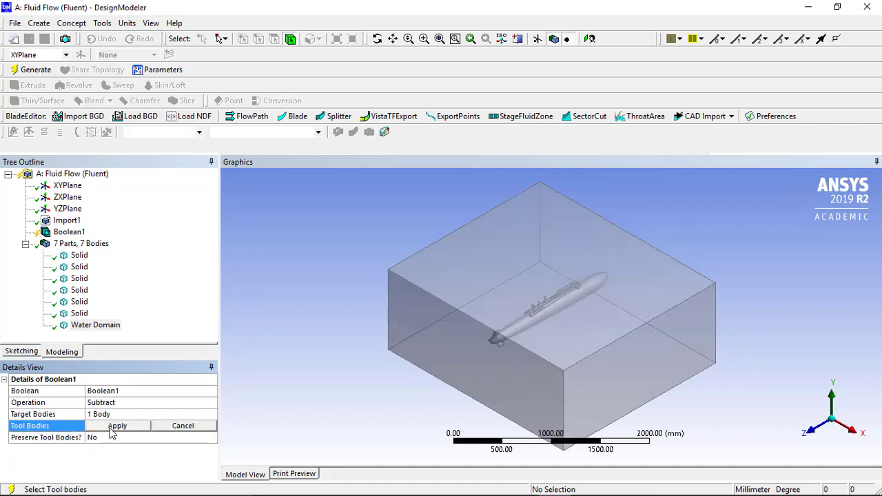
{"action": "left_click", "coordinate": [84, 315]}
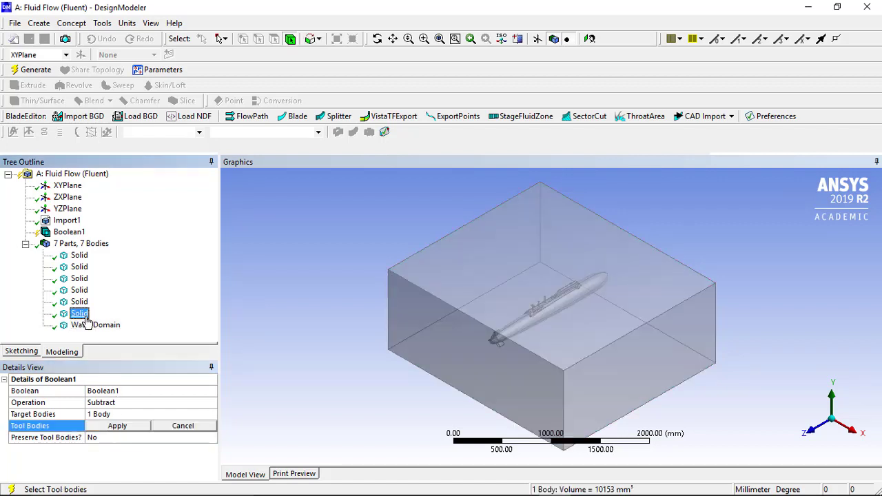
{"action": "left_click", "coordinate": [79, 255], "text": "shift"}
{"action": "left_click", "coordinate": [118, 428]}
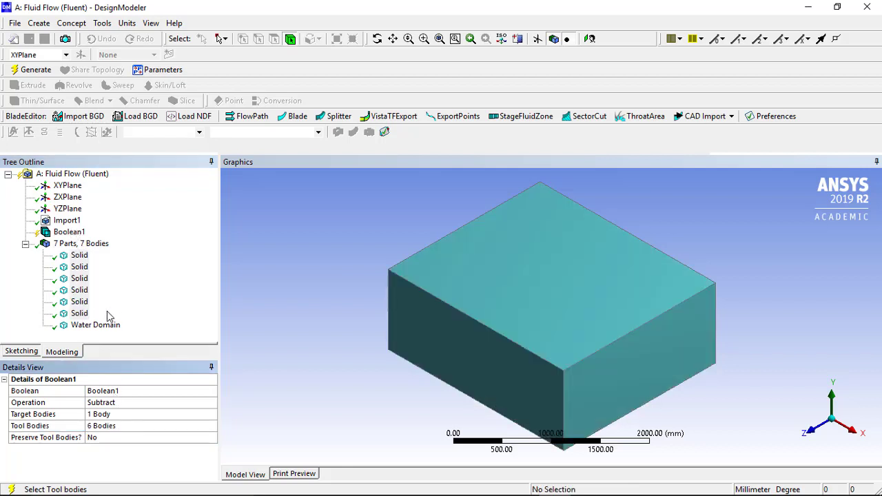
{"action": "left_click", "coordinate": [29, 71]}
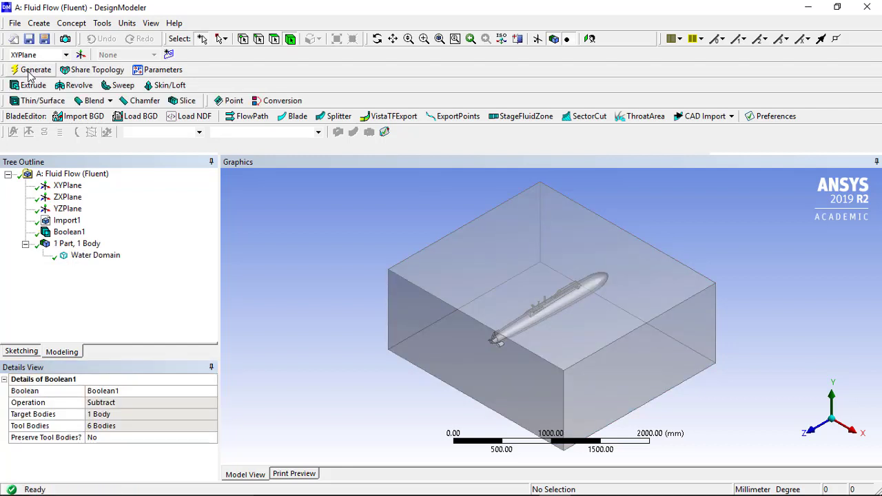
{"action": "left_click", "coordinate": [93, 247]}
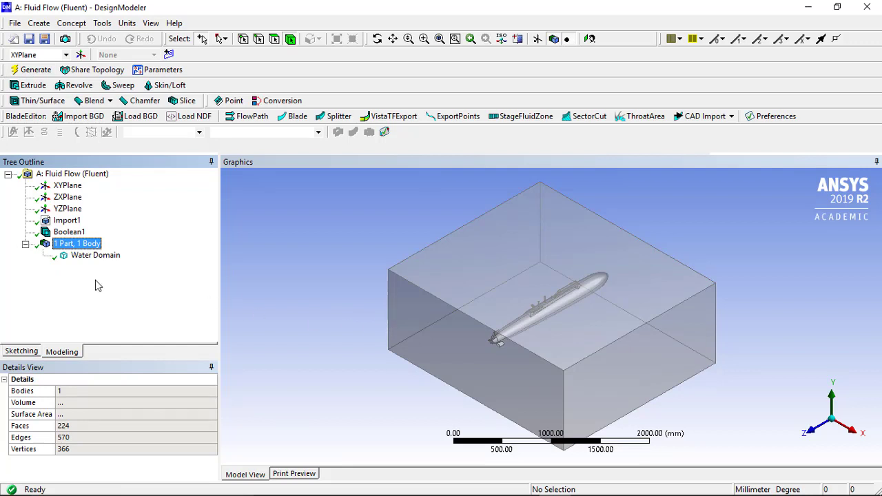
{"action": "left_click", "coordinate": [97, 256]}
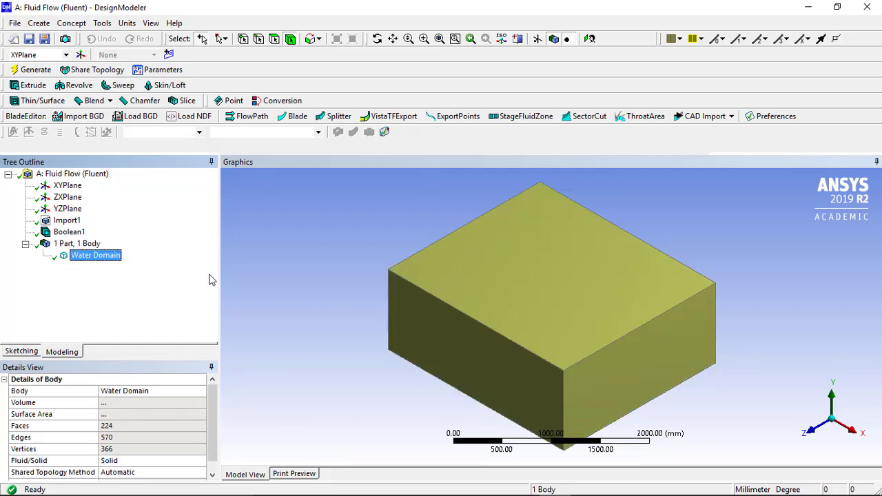
{"action": "left_click", "coordinate": [359, 325]}
Create and generate a named selection called Inlet on the water domain's end face ahead of the submarine's nose.
{"action": "middle_click_drag", "start_coordinate": [295, 316], "coordinate": [617, 350]}
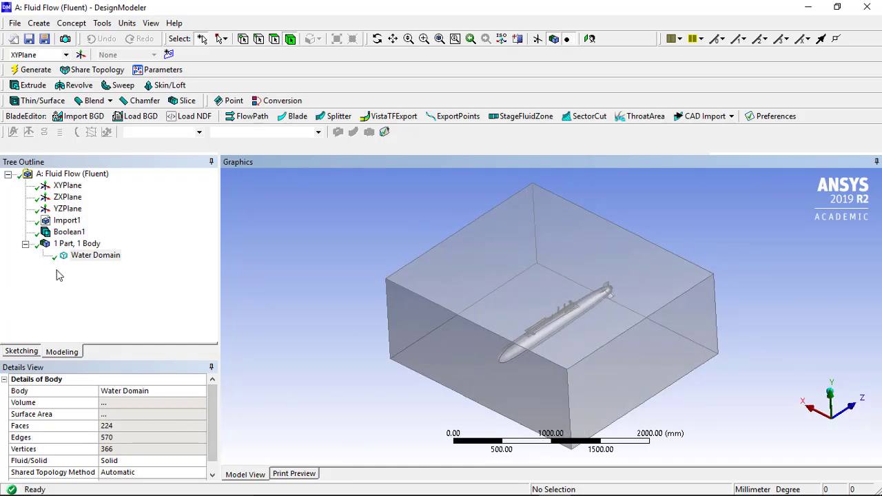
{"action": "left_click", "coordinate": [495, 351]}
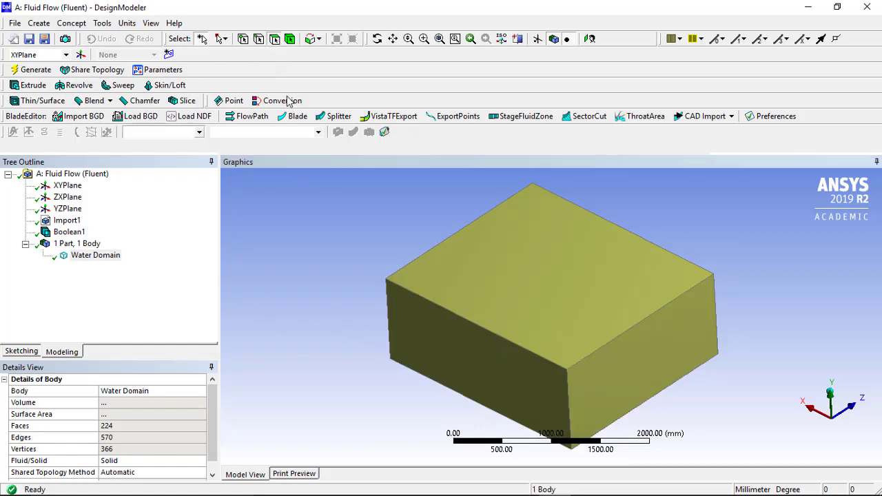
{"action": "left_click", "coordinate": [222, 39]}
{"action": "left_click", "coordinate": [238, 60]}
{"action": "left_click", "coordinate": [446, 338]}
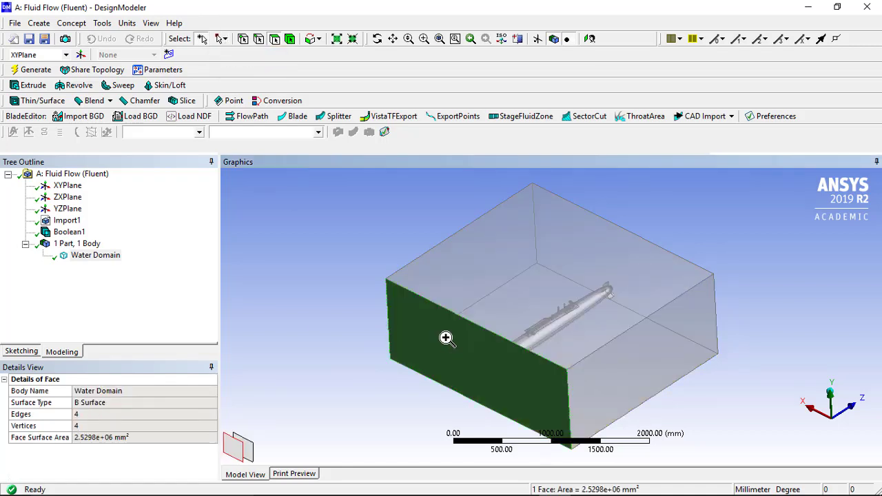
{"action": "right_click", "coordinate": [446, 338]}
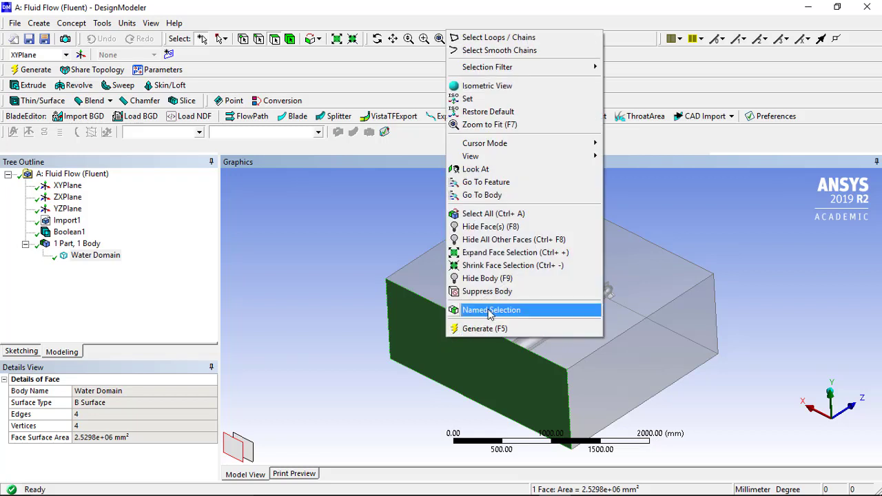
{"action": "left_click", "coordinate": [490, 311]}
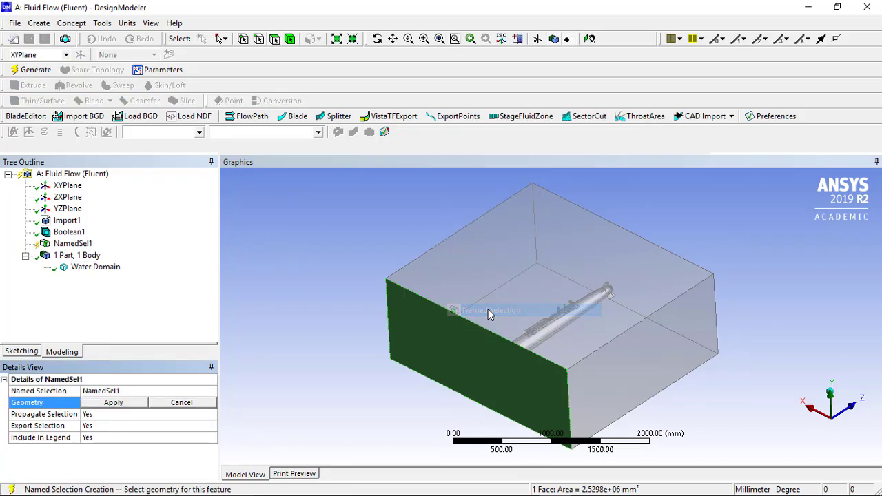
{"action": "left_click", "coordinate": [113, 403]}
{"action": "left_click", "coordinate": [118, 390]}
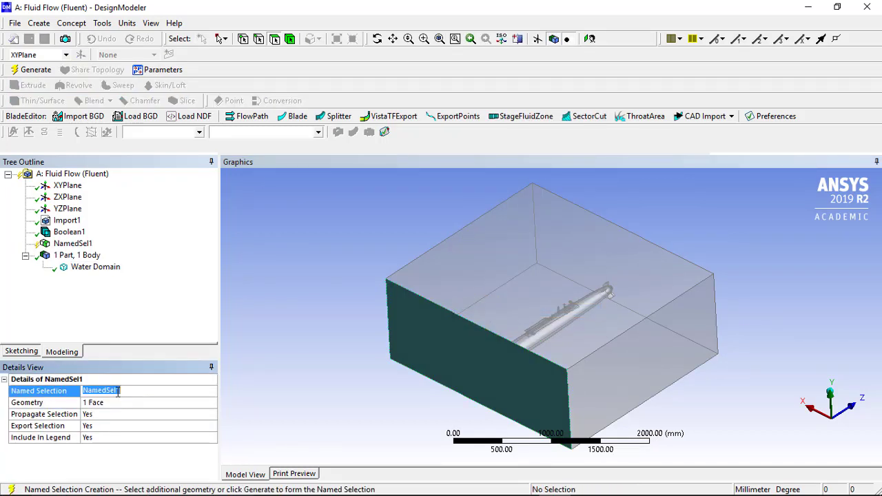
{"action": "key", "text": "BackSpace"}
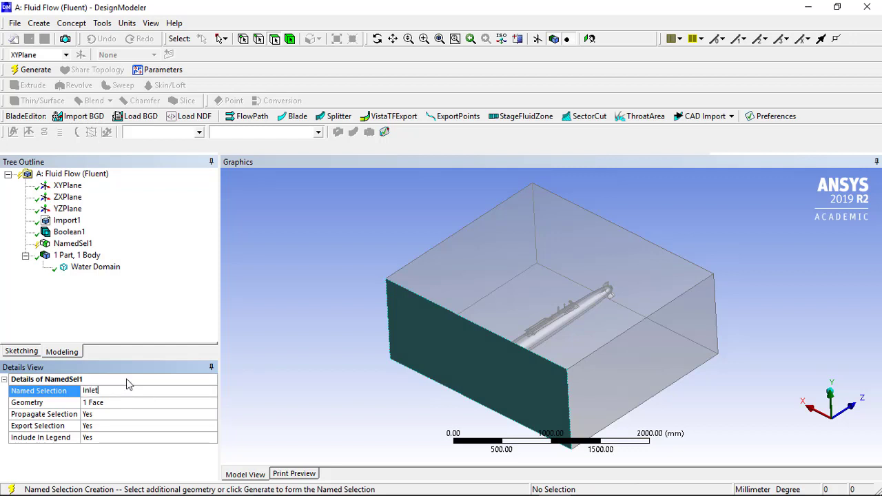
{"action": "left_click", "coordinate": [184, 311]}
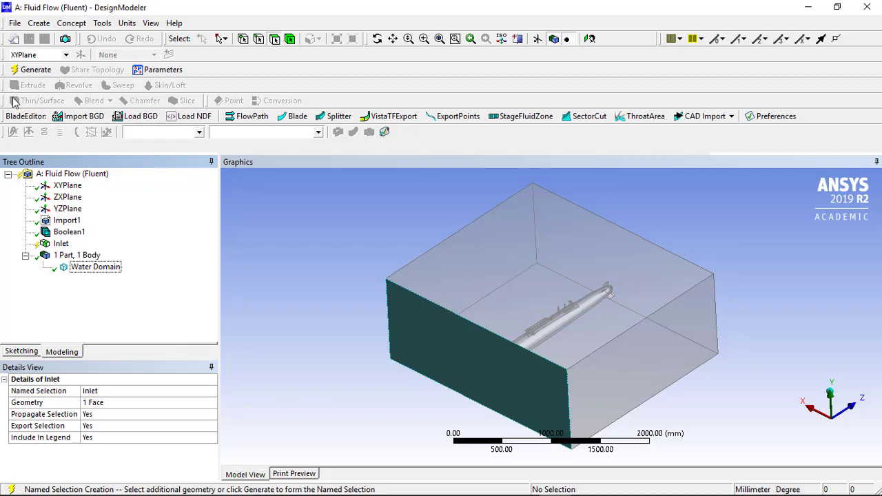
{"action": "left_click", "coordinate": [36, 70]}
Create a named selection called Outlet on the water domain's end face behind the submarine's tail.
{"action": "middle_click_drag", "start_coordinate": [639, 318], "coordinate": [568, 321]}
{"action": "left_click", "coordinate": [646, 321]}
{"action": "right_click", "coordinate": [646, 321]}
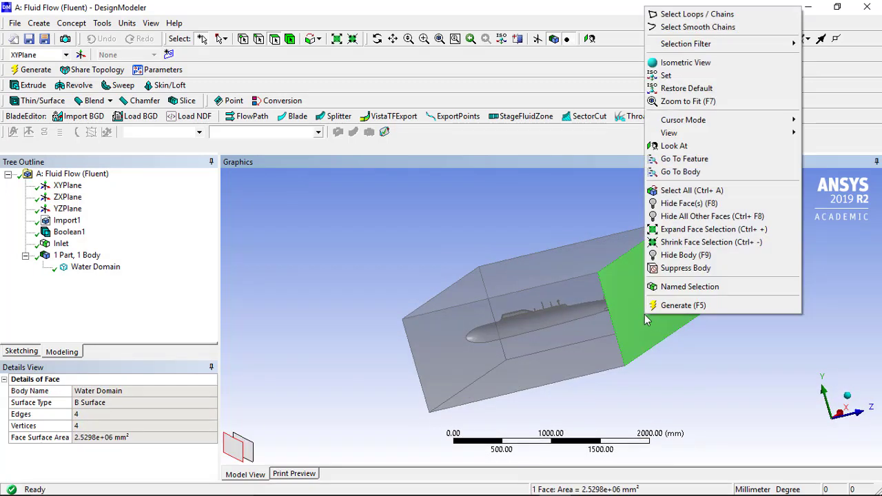
{"action": "left_click", "coordinate": [672, 291]}
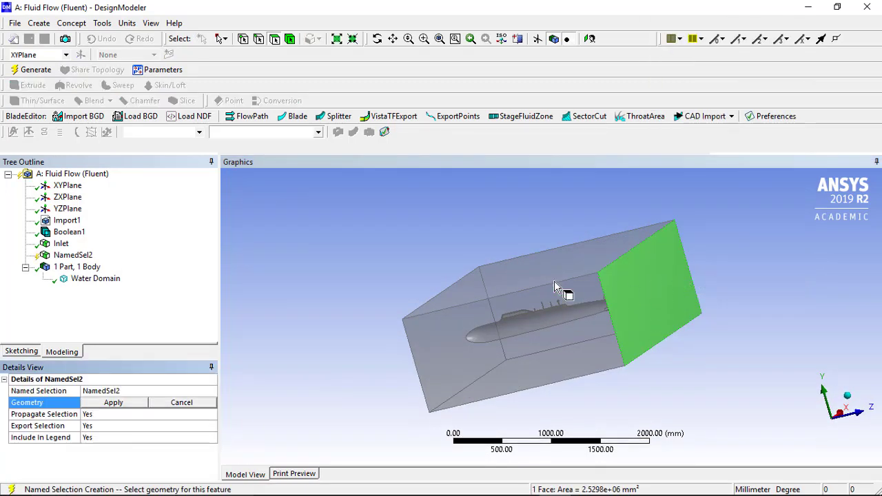
{"action": "left_click", "coordinate": [127, 390]}
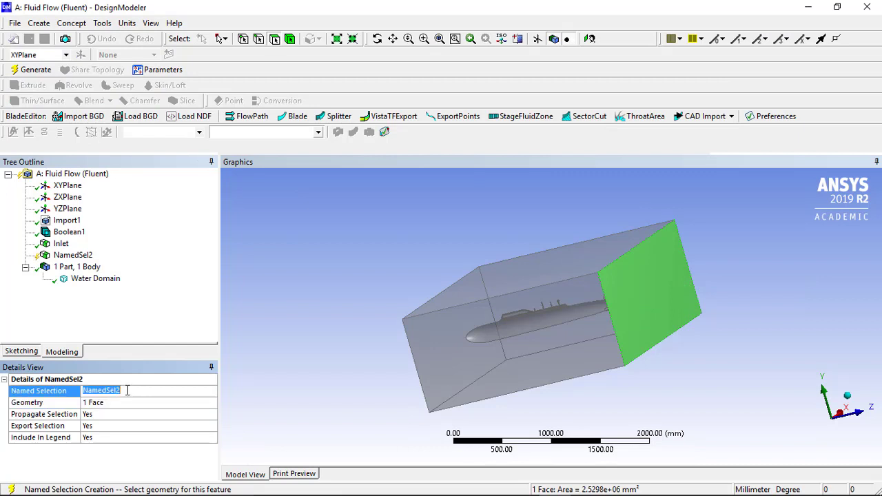
{"action": "type", "text": "Outlet"}
{"action": "left_click", "coordinate": [124, 402]}
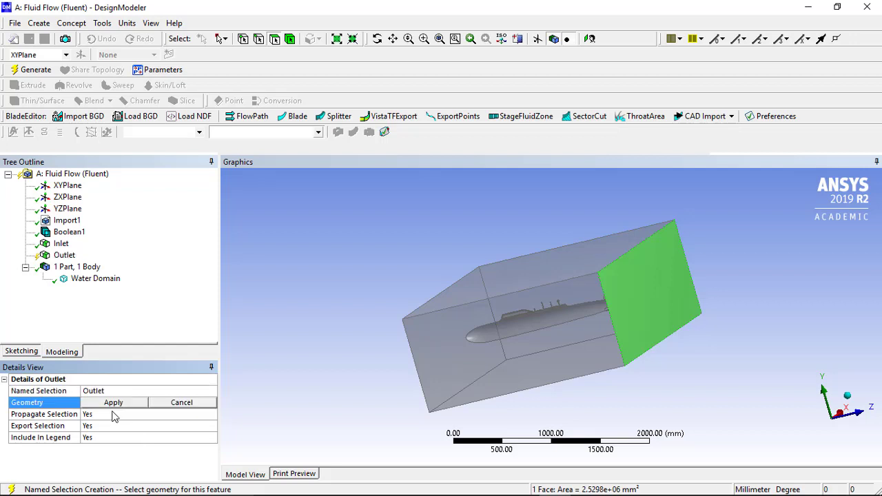
{"action": "left_click", "coordinate": [114, 404]}
{"action": "middle_click_drag", "start_coordinate": [424, 403], "coordinate": [532, 388]}
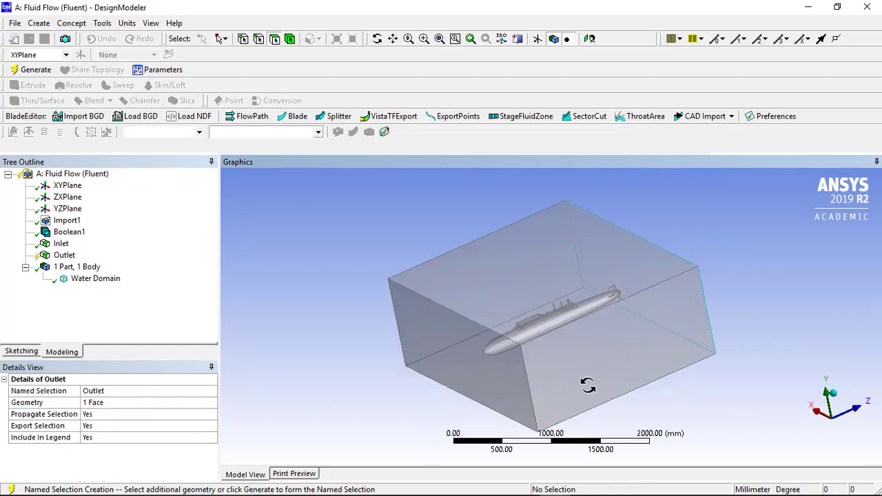
{"action": "left_click", "coordinate": [64, 255]}
{"action": "middle_click_drag", "start_coordinate": [363, 300], "coordinate": [510, 296]}
{"action": "middle_click_drag", "start_coordinate": [481, 307], "coordinate": [580, 314]}
{"action": "left_click", "coordinate": [580, 314]}
{"action": "right_click", "coordinate": [579, 314]}
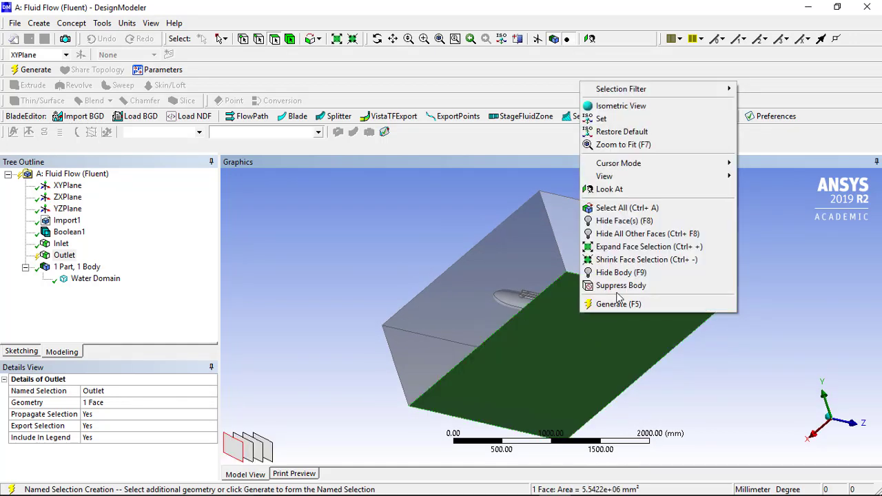
{"action": "left_click", "coordinate": [260, 279]}
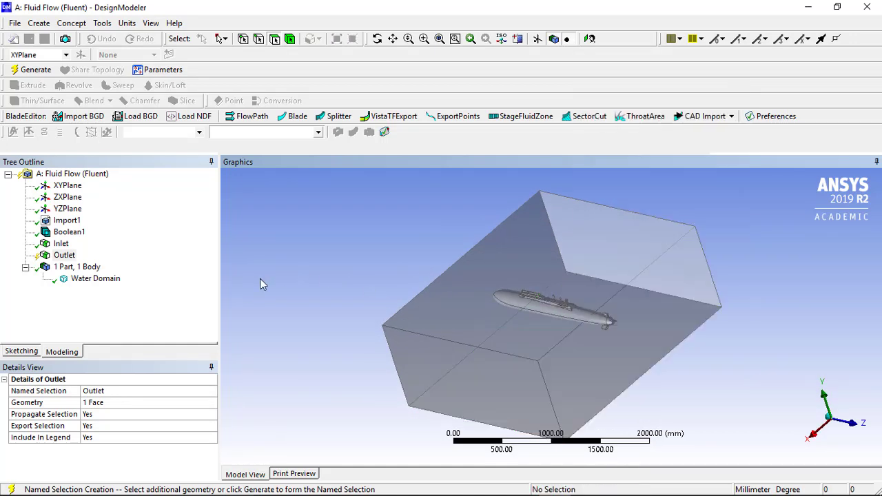
Generate the Outlet named selection and check which faces are assigned to Inlet and Outlet.
{"action": "left_click", "coordinate": [26, 69]}
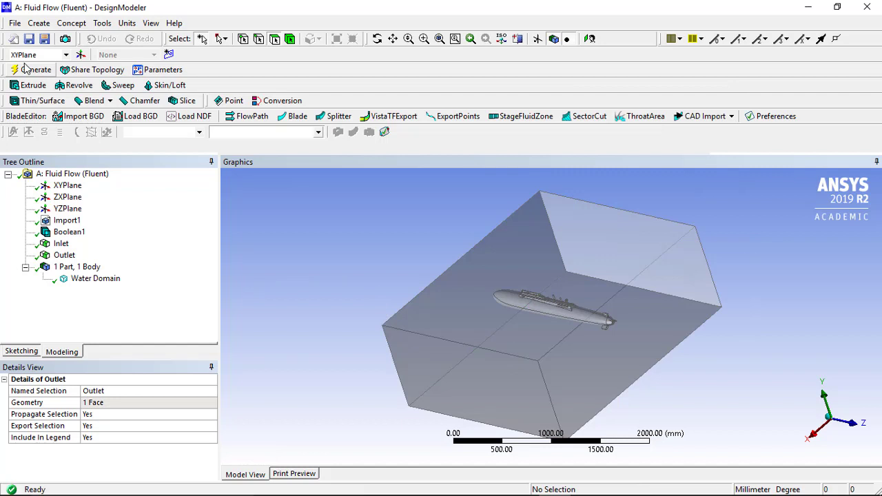
{"action": "left_click", "coordinate": [61, 244]}
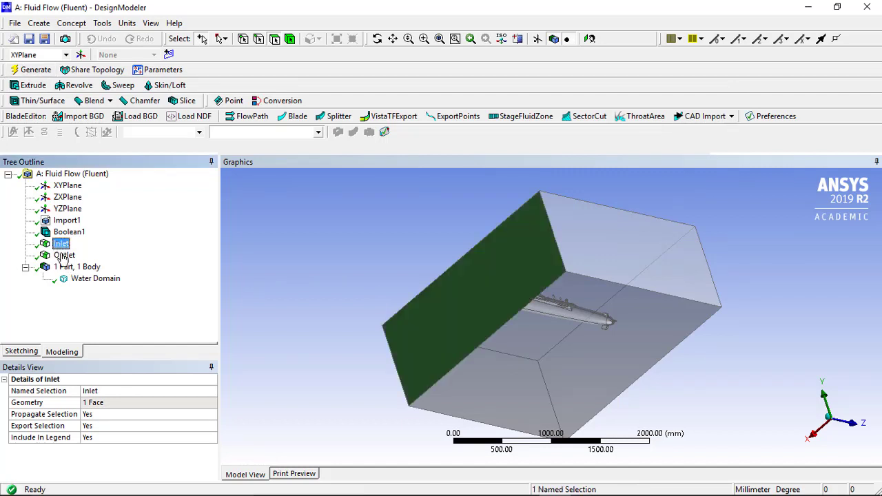
{"action": "left_click", "coordinate": [63, 256]}
{"action": "middle_click_drag", "start_coordinate": [234, 270], "coordinate": [274, 353]}
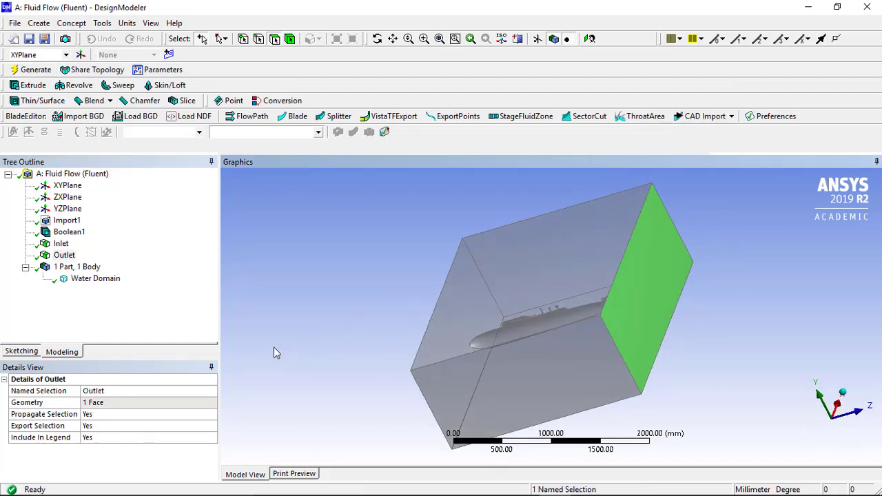
Create and generate a named selection called Bottom Wall on the water domain's face beneath the submarine.
{"action": "mouse_move", "coordinate": [855, 482]}
{"action": "left_click", "coordinate": [361, 306]}
{"action": "middle_click_drag", "start_coordinate": [360, 305], "coordinate": [585, 261]}
{"action": "left_click", "coordinate": [569, 298]}
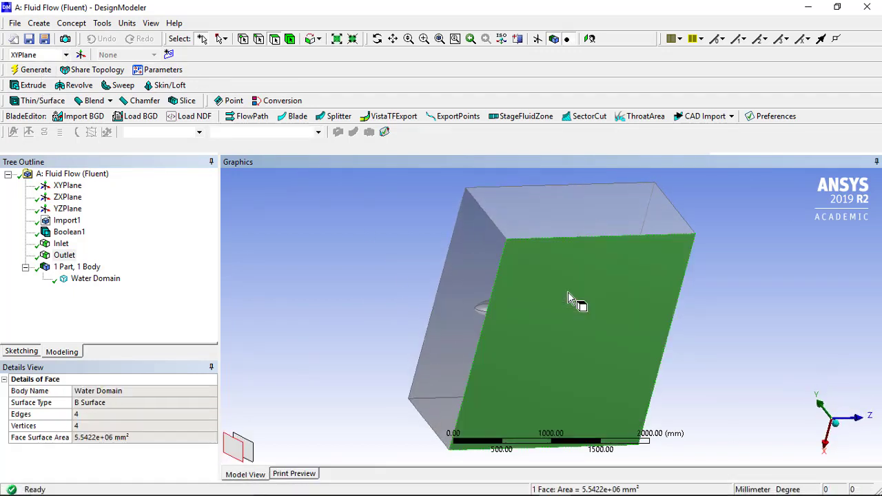
{"action": "right_click", "coordinate": [570, 300]}
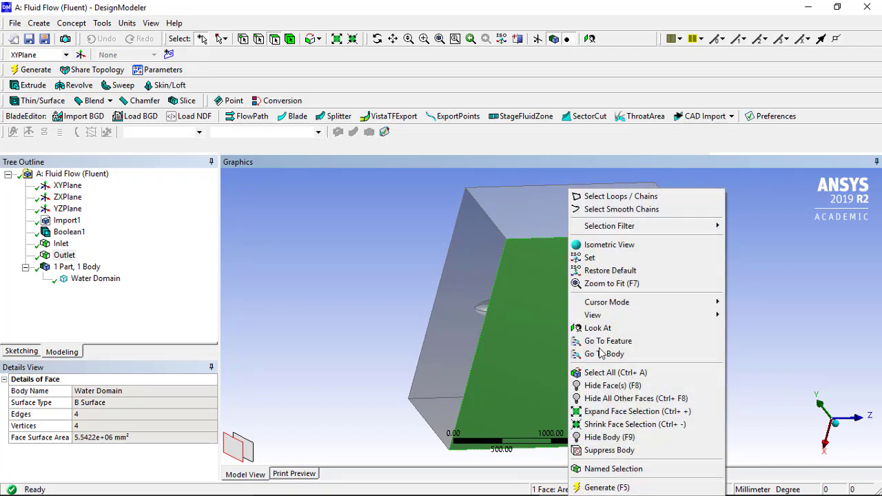
{"action": "left_click", "coordinate": [590, 473]}
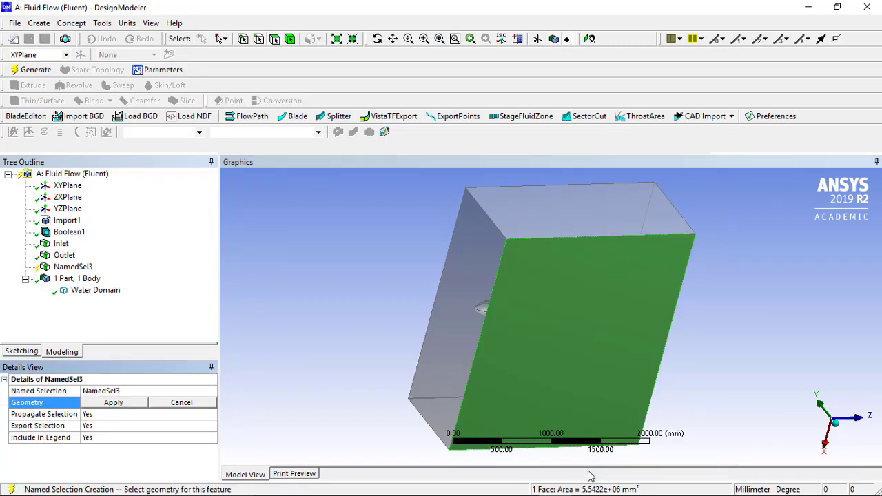
{"action": "left_click", "coordinate": [115, 403]}
{"action": "left_click", "coordinate": [117, 390]}
{"action": "type", "text": "Bottom Wall"}
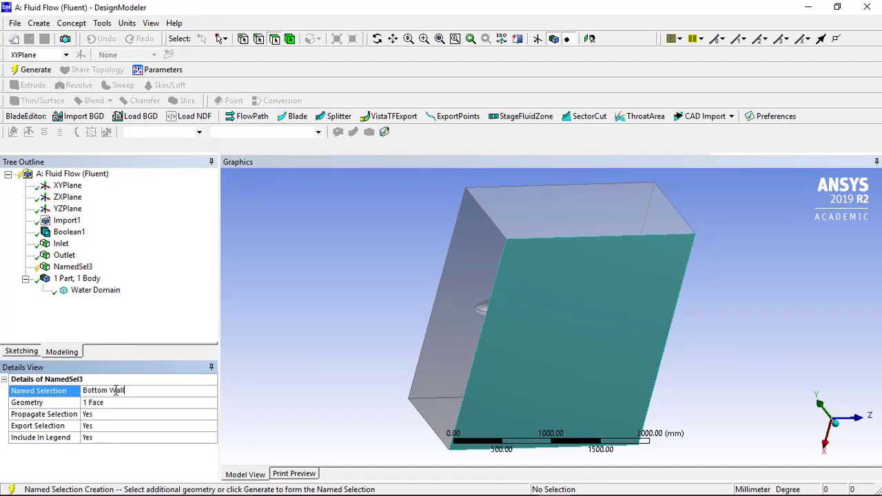
{"action": "left_click", "coordinate": [34, 70]}
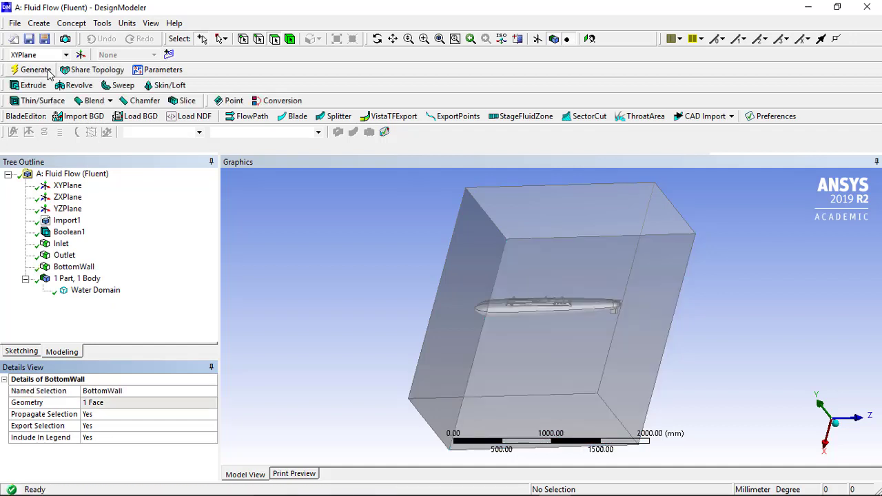
Create and generate a named selection called Symmetry on the two opposite side faces of the water domain.
{"action": "middle_click_drag", "start_coordinate": [503, 264], "coordinate": [562, 307]}
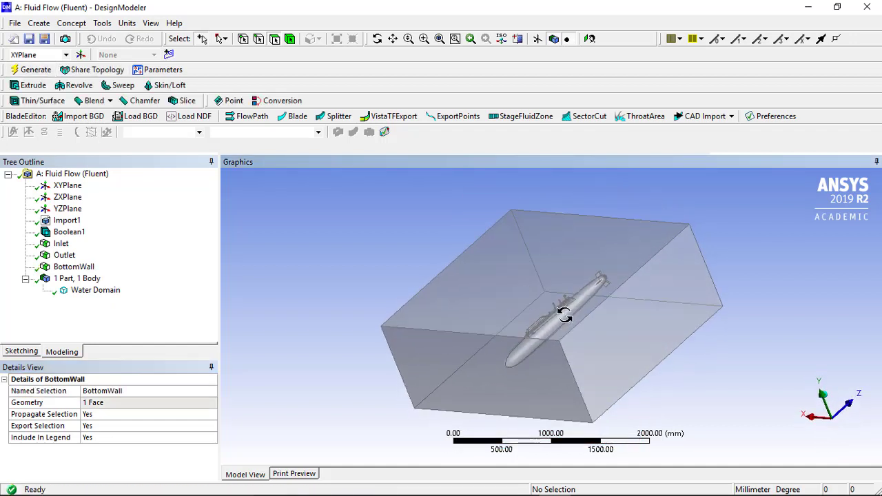
{"action": "left_click", "coordinate": [610, 341]}
{"action": "middle_click_drag", "start_coordinate": [418, 341], "coordinate": [552, 332]}
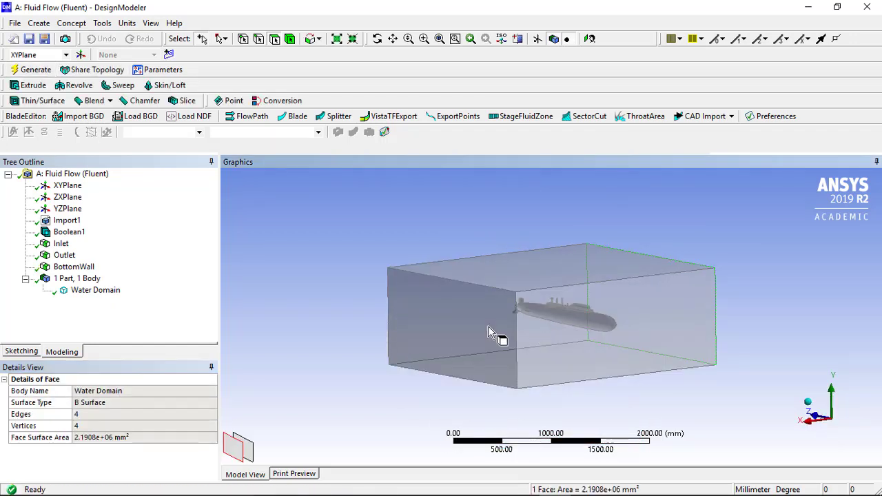
{"action": "left_click", "coordinate": [491, 331], "text": "ctrl"}
{"action": "right_click", "coordinate": [491, 331]}
{"action": "left_click", "coordinate": [535, 297]}
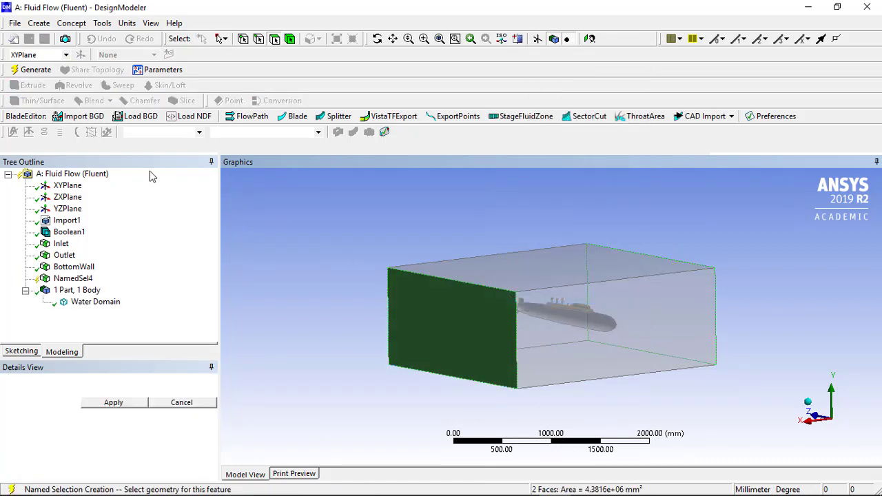
{"action": "left_click", "coordinate": [127, 404]}
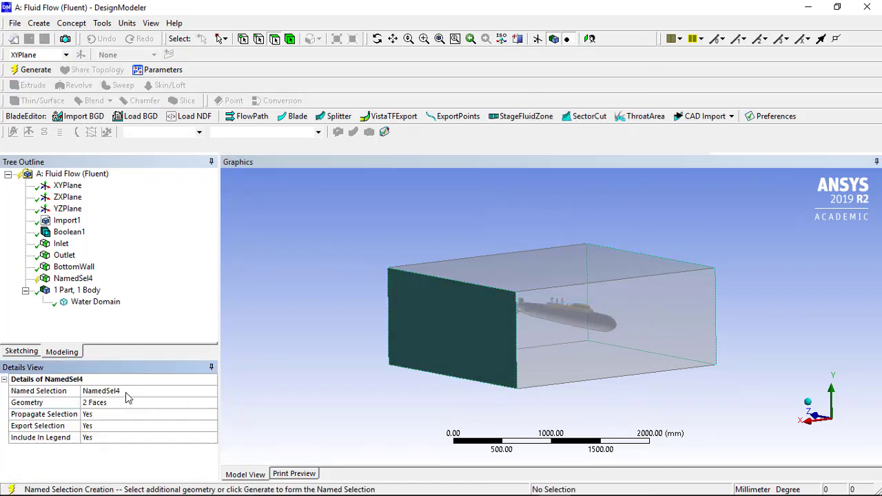
{"action": "left_click", "coordinate": [127, 391]}
{"action": "type", "text": "S"}
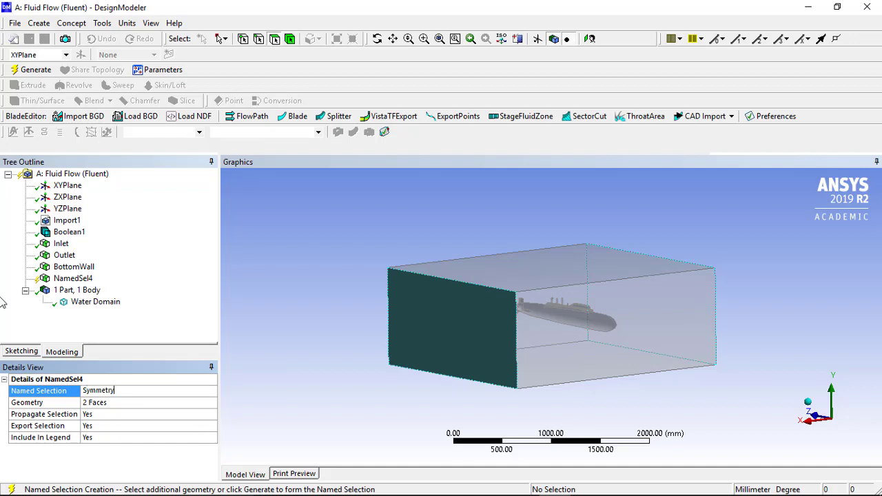
{"action": "type", "text": "ymmetry"}
{"action": "left_click", "coordinate": [31, 69]}
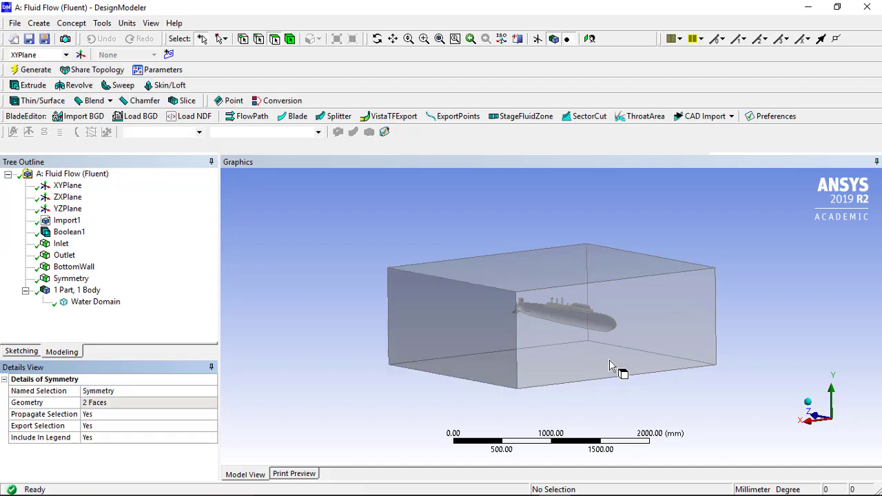
Create and generate a named selection called Opening on the water domain's face above the submarine.
{"action": "middle_click_drag", "start_coordinate": [616, 368], "coordinate": [616, 282]}
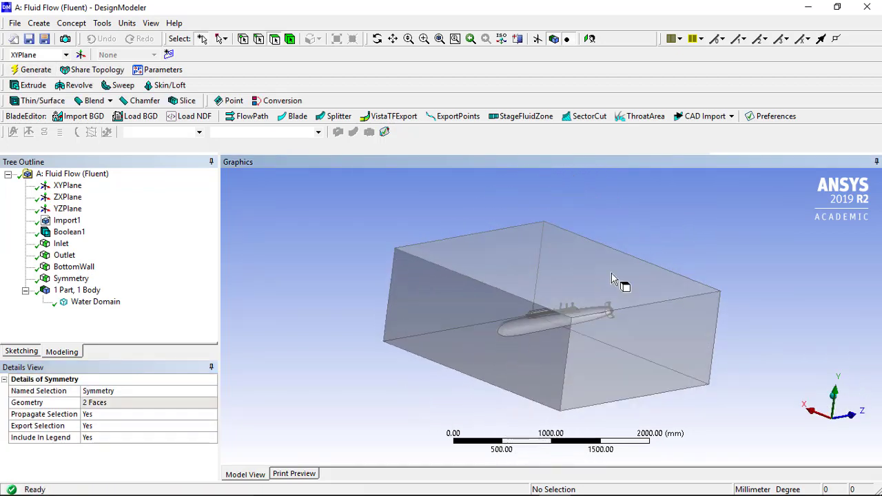
{"action": "left_click", "coordinate": [593, 290]}
{"action": "right_click", "coordinate": [592, 290]}
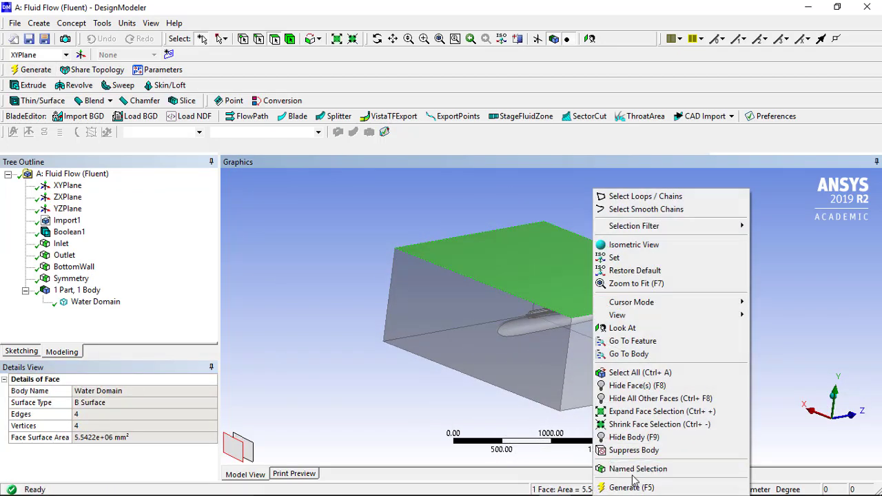
{"action": "left_click", "coordinate": [633, 473]}
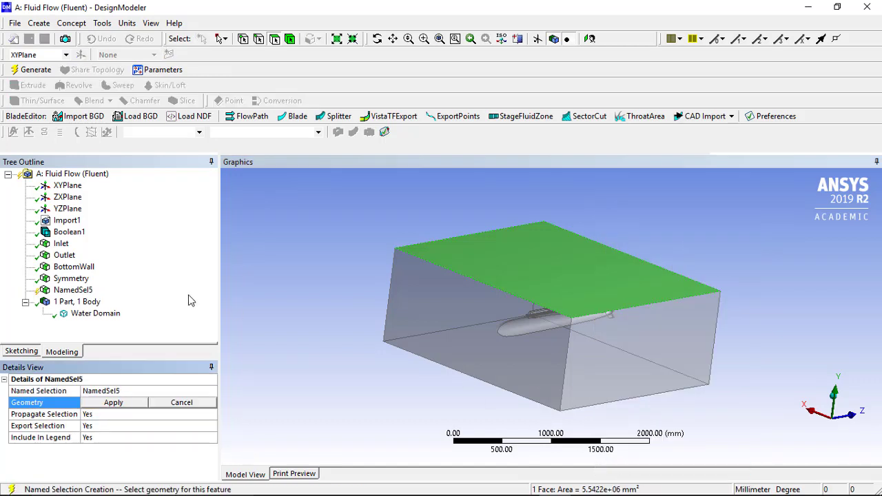
{"action": "left_click", "coordinate": [113, 403]}
{"action": "left_click", "coordinate": [121, 390]}
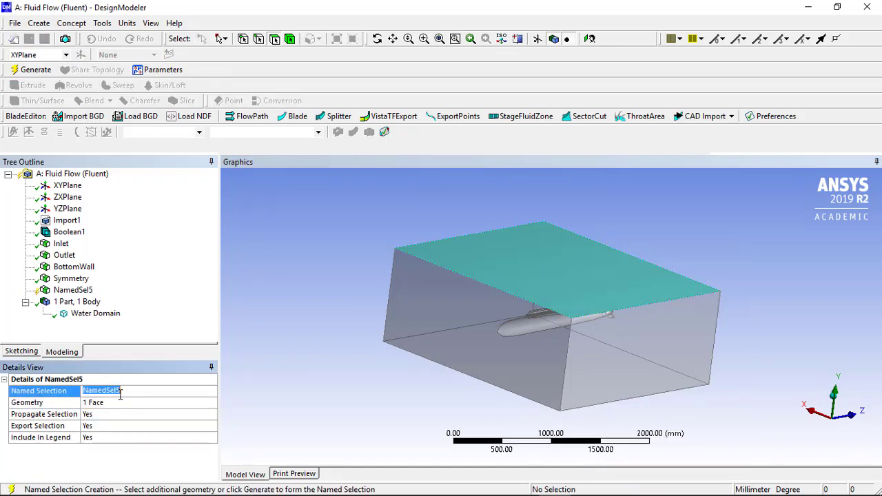
{"action": "type", "text": "Opening"}
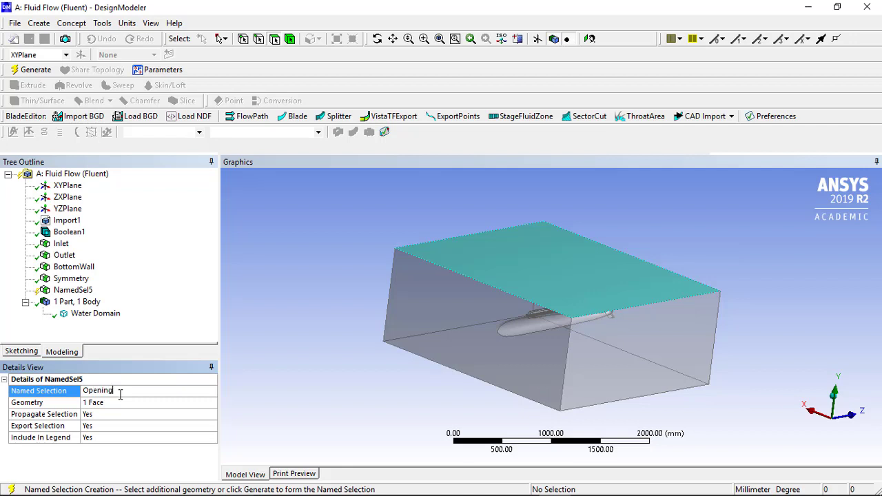
{"action": "left_click", "coordinate": [48, 71]}
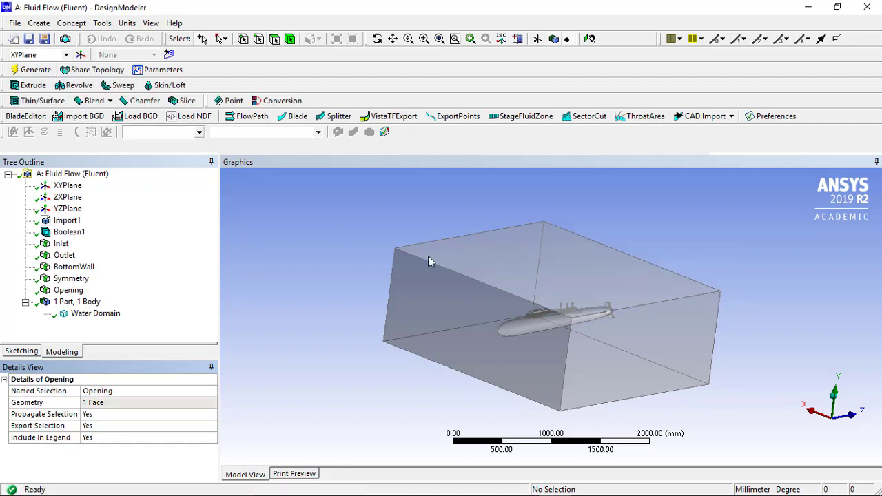
Check which faces are assigned to the Inlet, Outlet, BottomWall, Symmetry and Opening named selections.
{"action": "mouse_move", "coordinate": [506, 285]}
{"action": "middle_mouse_down"}
{"action": "mouse_move", "coordinate": [469, 299]}
{"action": "mouse_move", "coordinate": [480, 283]}
{"action": "mouse_move", "coordinate": [501, 280]}
{"action": "middle_mouse_up"}
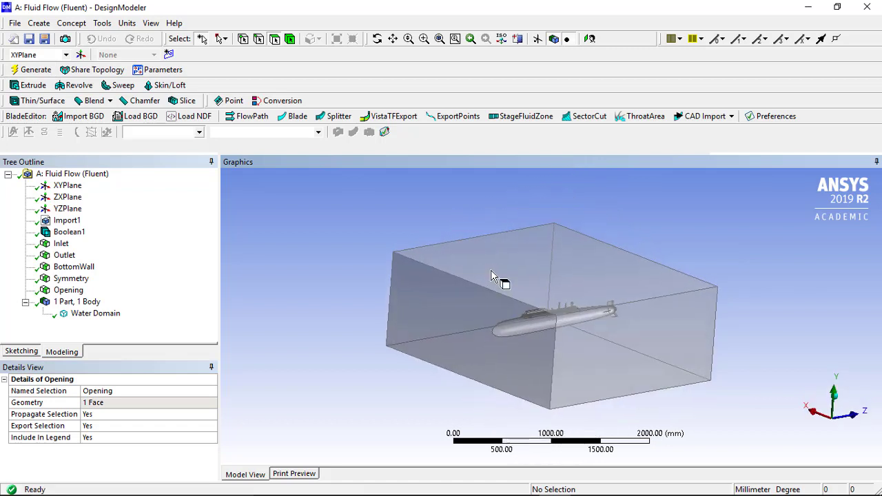
{"action": "left_click", "coordinate": [62, 244]}
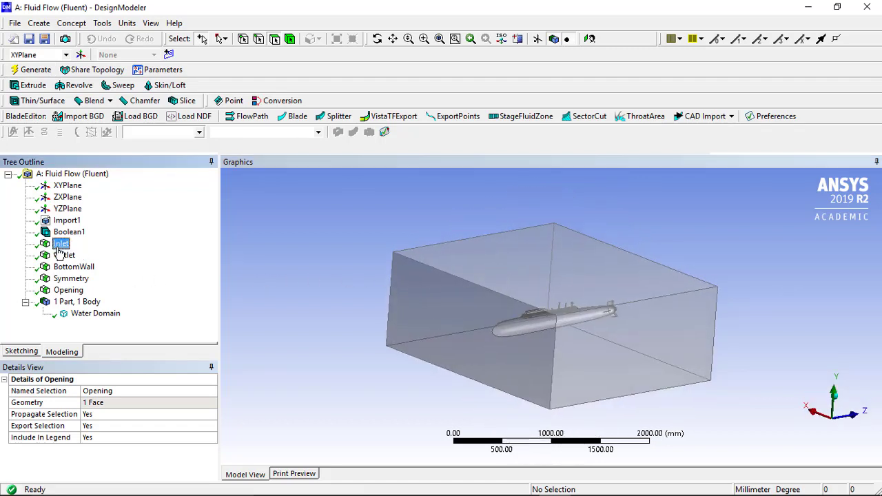
{"action": "left_click", "coordinate": [63, 257]}
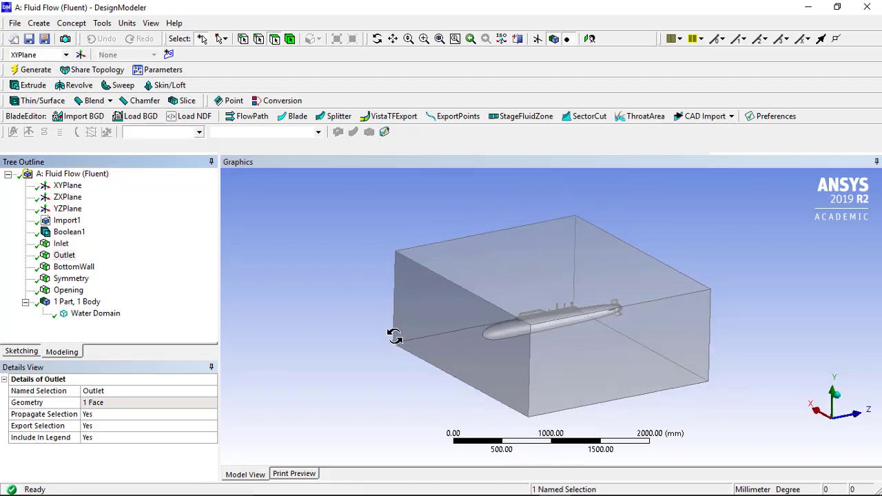
{"action": "middle_click_drag", "start_coordinate": [394, 335], "coordinate": [331, 343]}
{"action": "left_click", "coordinate": [75, 266]}
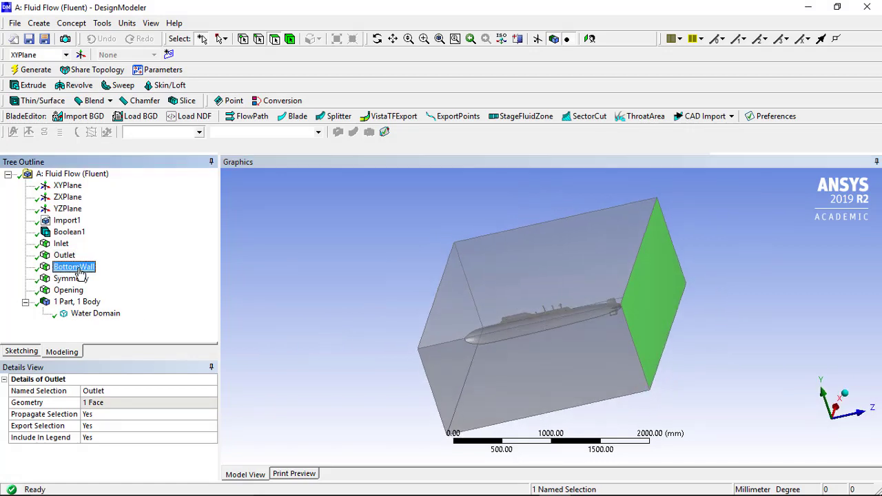
{"action": "middle_click_drag", "start_coordinate": [413, 304], "coordinate": [386, 283]}
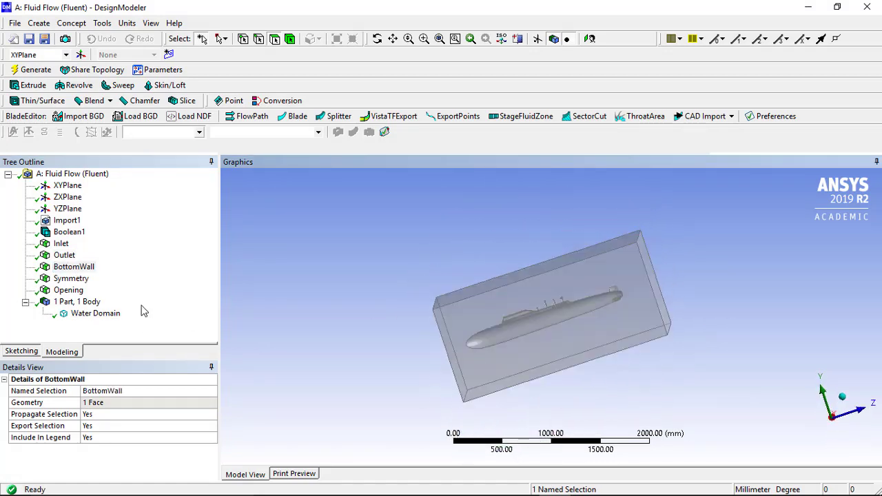
{"action": "left_click", "coordinate": [73, 280]}
{"action": "middle_click_drag", "start_coordinate": [311, 309], "coordinate": [246, 321]}
{"action": "left_click", "coordinate": [76, 290]}
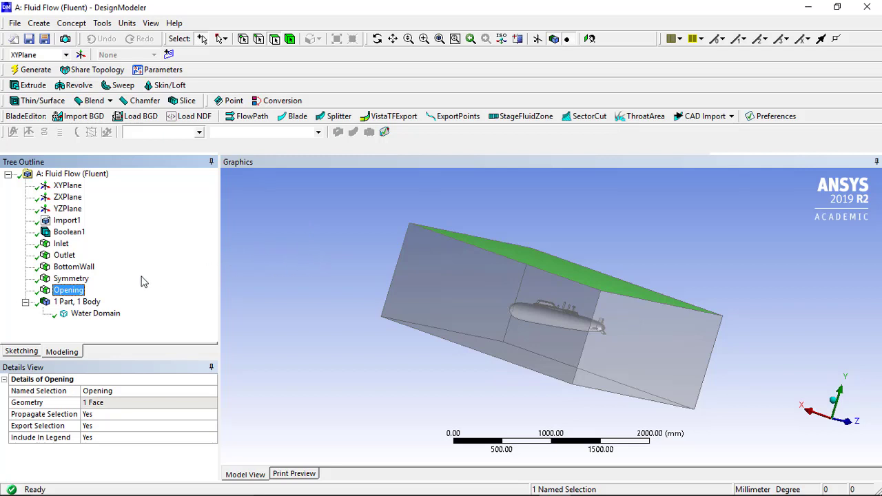
Hide the faces of all five named selections from Inlet to Opening to expose the submarine surfaces.
{"action": "left_click", "coordinate": [61, 245]}
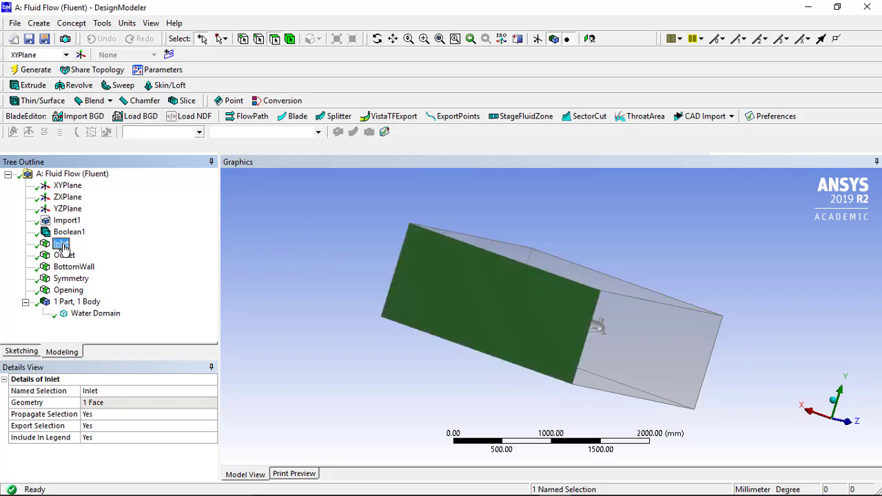
{"action": "left_click", "coordinate": [74, 296], "text": "shift"}
{"action": "right_click", "coordinate": [77, 280]}
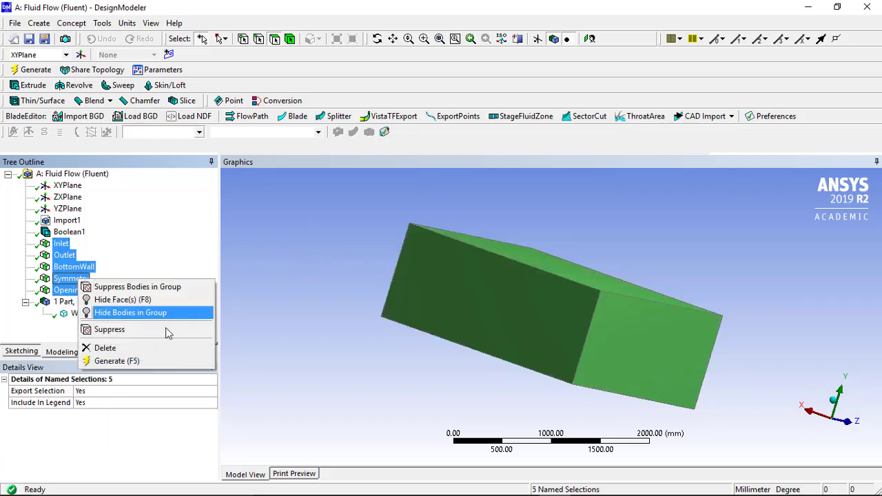
{"action": "left_click", "coordinate": [123, 300]}
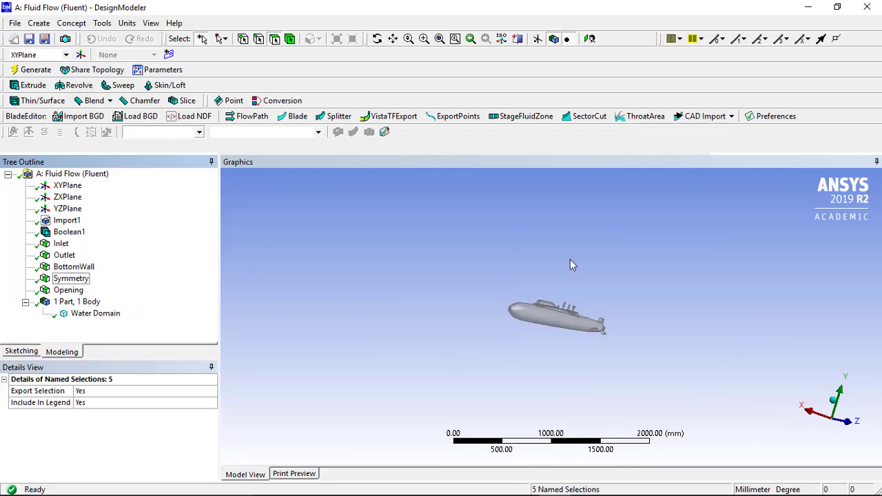
{"action": "middle_click_drag", "start_coordinate": [561, 281], "coordinate": [560, 283]}
Switch to Box Select and select all the submarine's faces.
{"action": "left_click", "coordinate": [222, 39]}
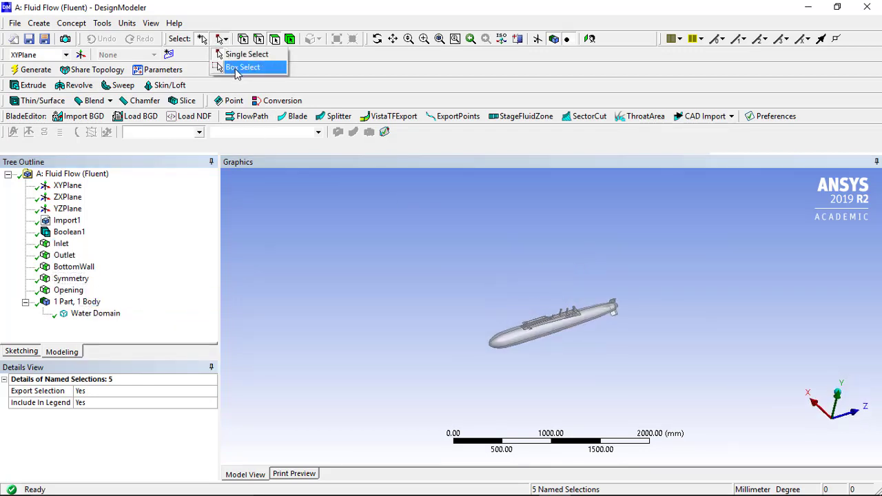
{"action": "left_click", "coordinate": [241, 66]}
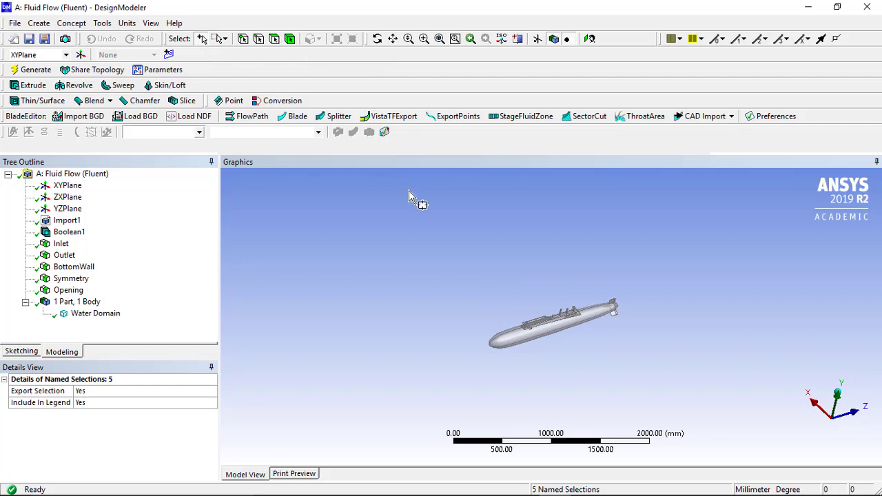
{"action": "left_click_drag", "start_coordinate": [398, 212], "coordinate": [696, 372]}
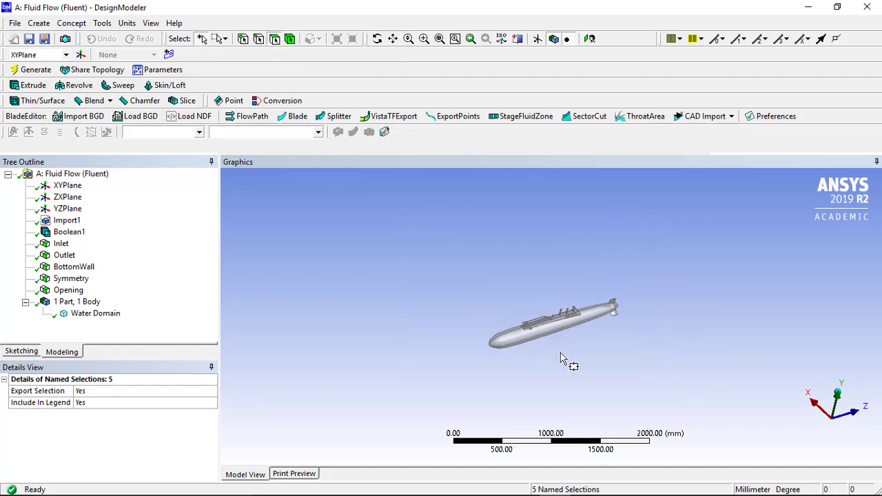
{"action": "left_click_drag", "start_coordinate": [464, 292], "coordinate": [656, 365]}
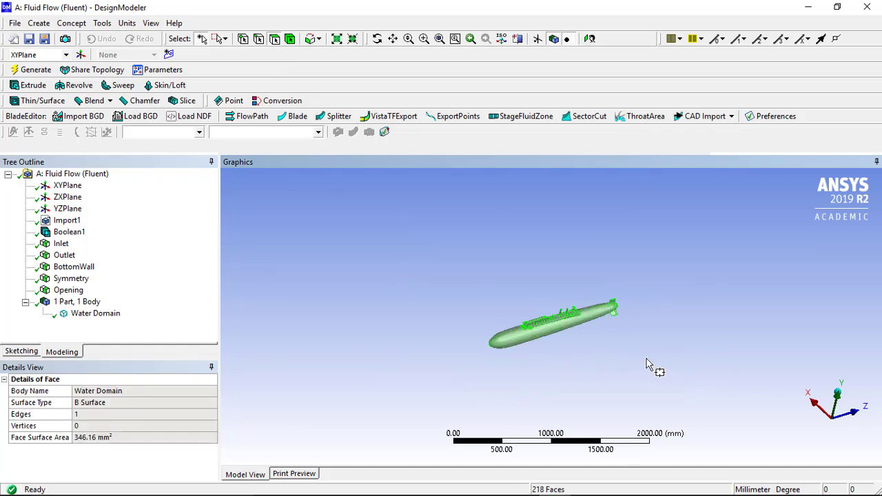
{"action": "scroll", "coordinate": [581, 339], "scroll_direction": "up", "scroll_amount": 5}
Create and generate a named selection called Sumbarine Interface from the selected submarine faces.
{"action": "right_click", "coordinate": [534, 351]}
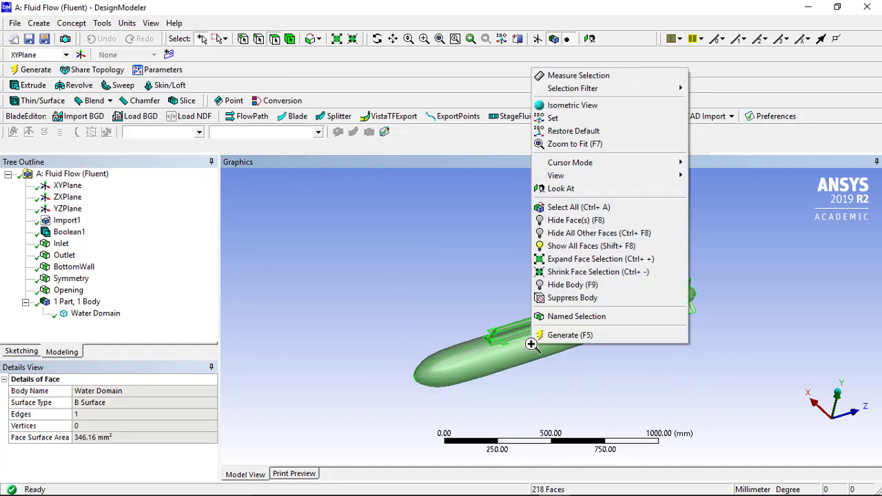
{"action": "left_click", "coordinate": [556, 317]}
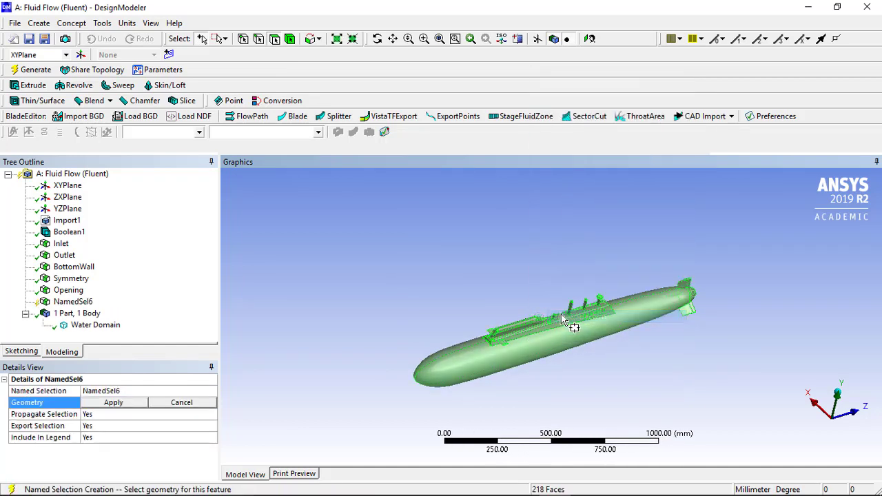
{"action": "left_click", "coordinate": [113, 402]}
{"action": "left_click", "coordinate": [121, 390]}
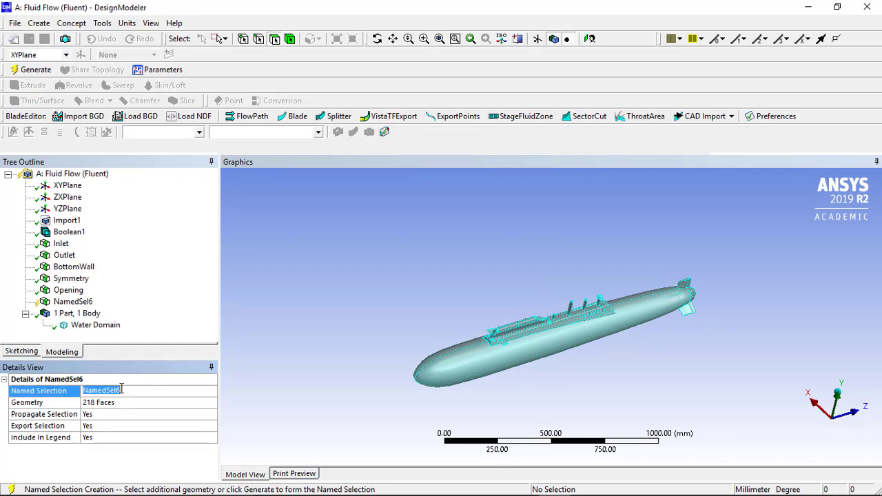
{"action": "type", "text": "Sumbarine Interface"}
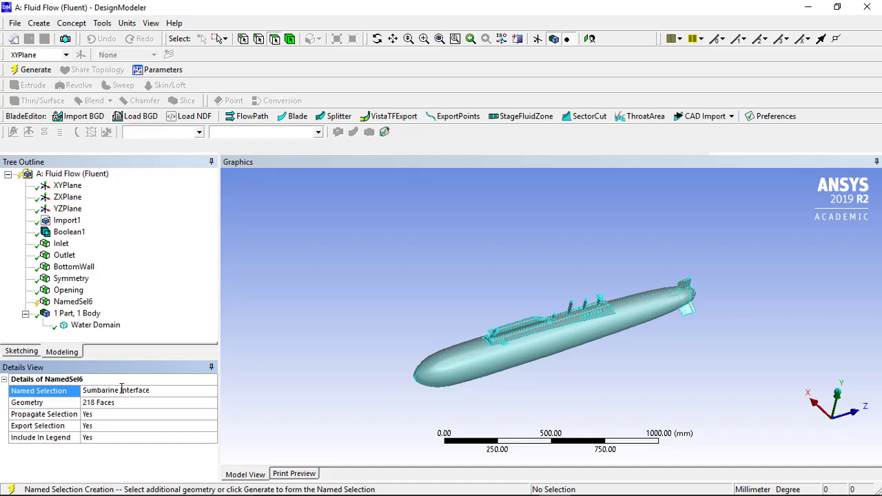
{"action": "left_click", "coordinate": [31, 69]}
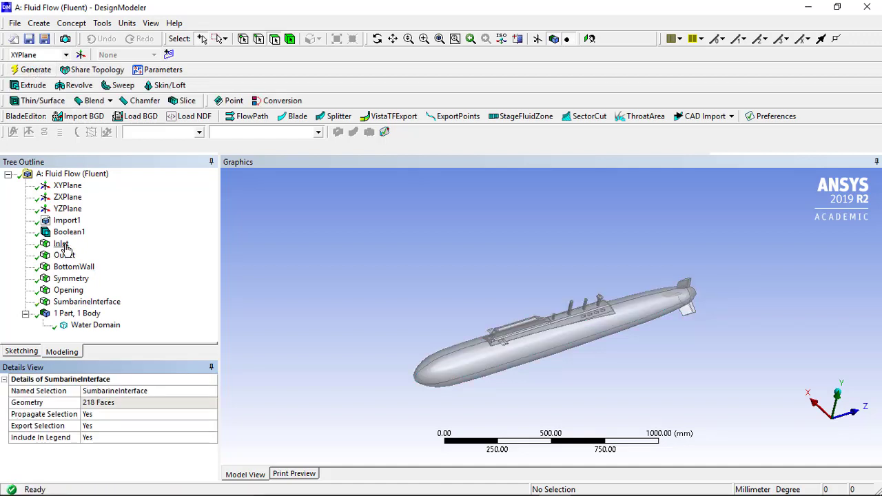
Hide the faces of the SumbarineInterface named selection.
{"action": "left_click", "coordinate": [92, 304]}
{"action": "right_click", "coordinate": [92, 304]}
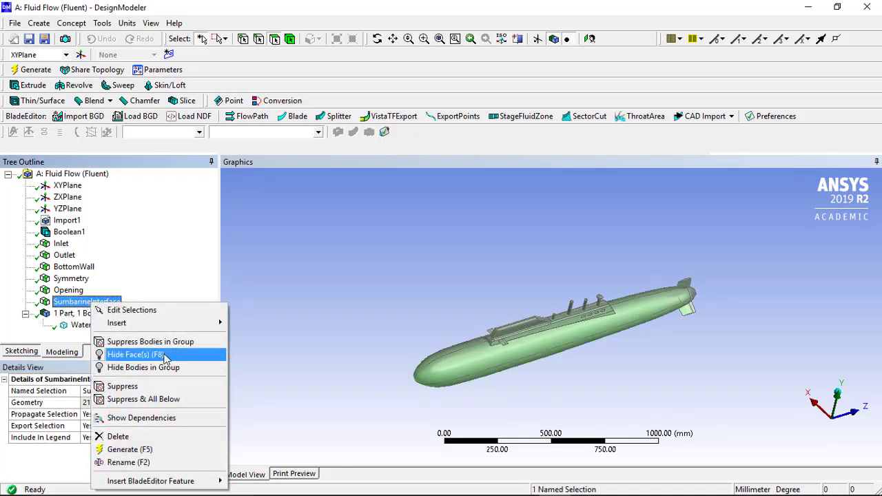
{"action": "left_click", "coordinate": [163, 355]}
Show the hidden faces of all six named selections from Inlet to SumbarineInterface and inspect the complete domain.
{"action": "left_click", "coordinate": [69, 243]}
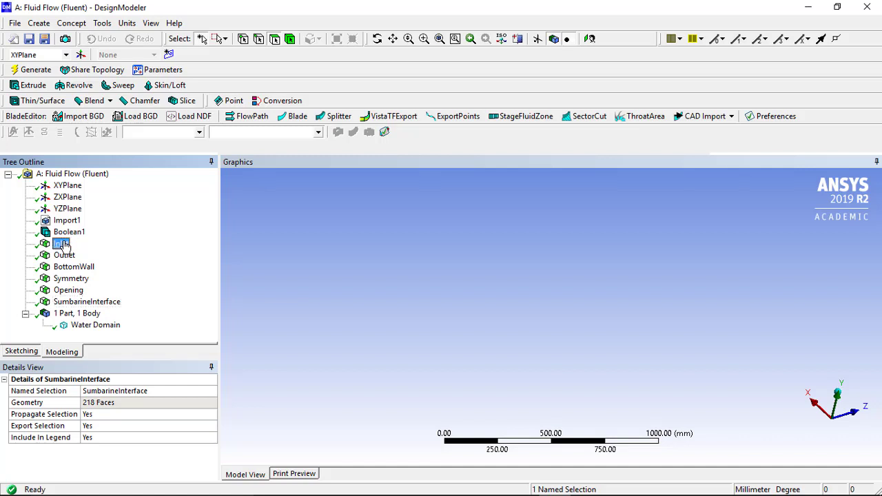
{"action": "left_click", "coordinate": [86, 302], "text": "shift"}
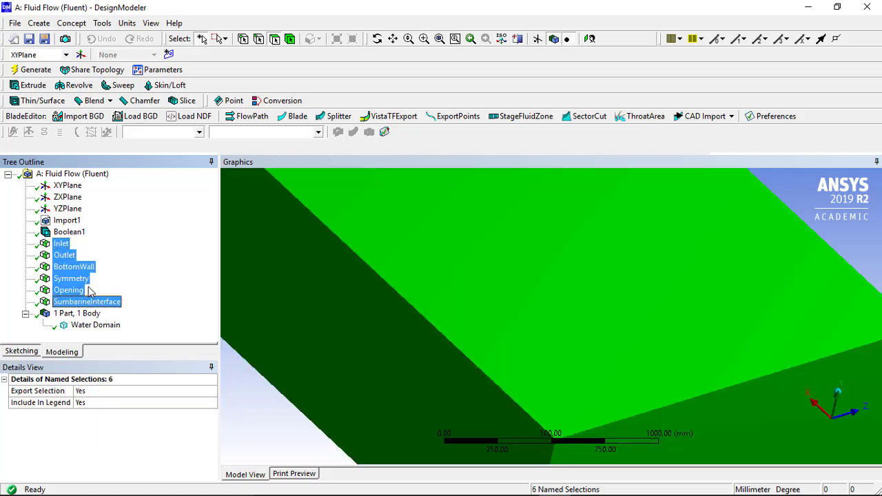
{"action": "right_click", "coordinate": [74, 288]}
{"action": "left_click", "coordinate": [125, 320]}
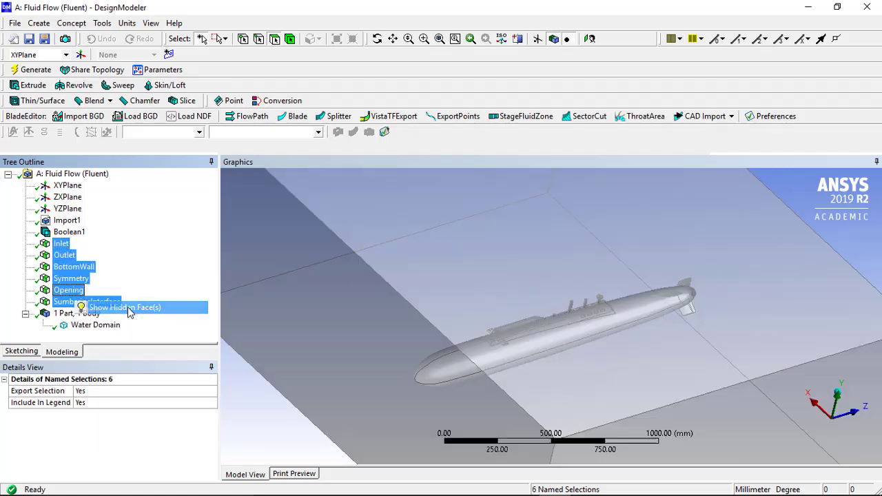
{"action": "scroll", "coordinate": [507, 321], "scroll_direction": "up", "scroll_amount": 2}
{"action": "scroll", "coordinate": [500, 318], "scroll_direction": "down", "scroll_amount": 5}
{"action": "middle_click_drag", "start_coordinate": [500, 318], "coordinate": [571, 293]}
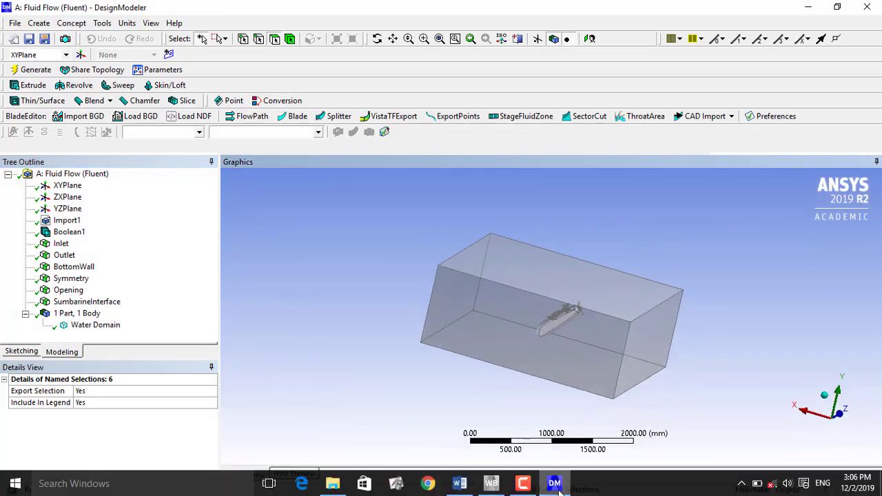
{"action": "left_click", "coordinate": [523, 484]}
{"action": "left_click", "coordinate": [526, 485]}
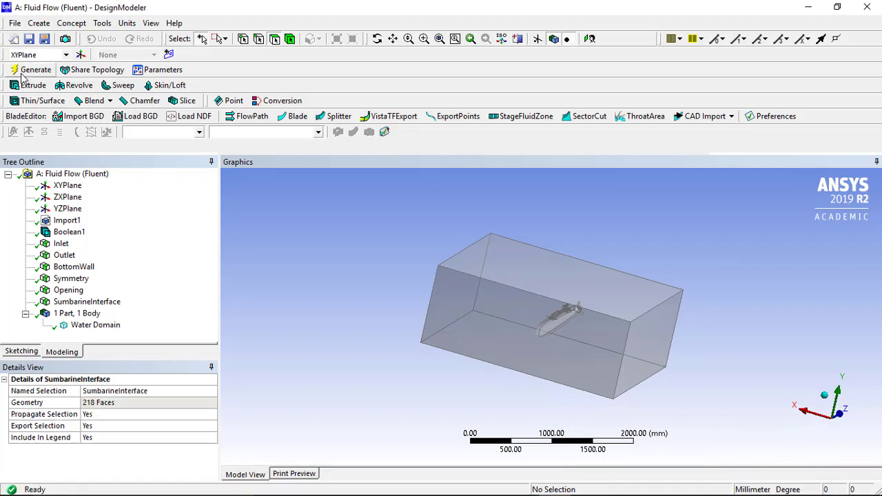
Set the Water Domain body's Fluid/Solid property to Fluid and regenerate the model.
{"action": "left_click", "coordinate": [113, 329]}
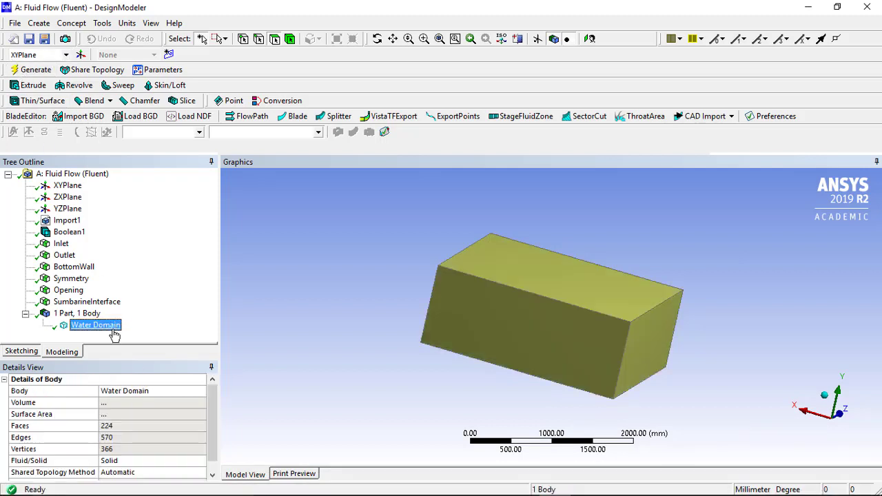
{"action": "left_click_drag", "start_coordinate": [212, 427], "coordinate": [212, 441]}
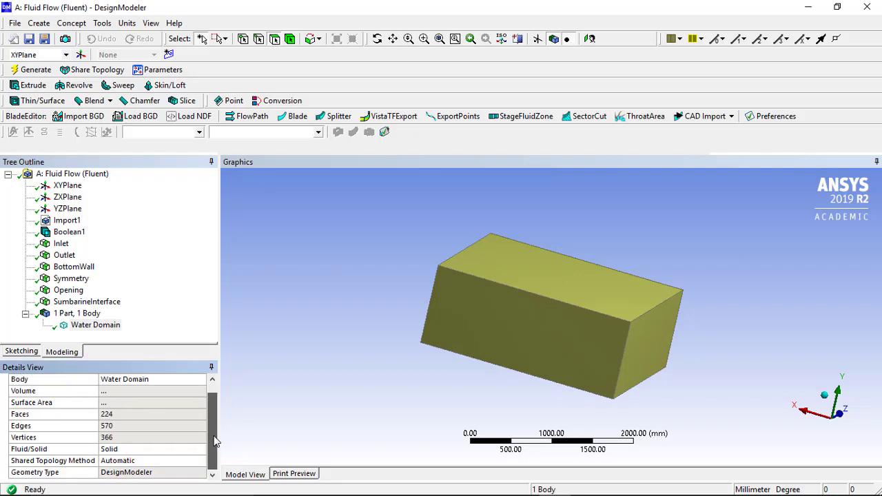
{"action": "left_click", "coordinate": [95, 325]}
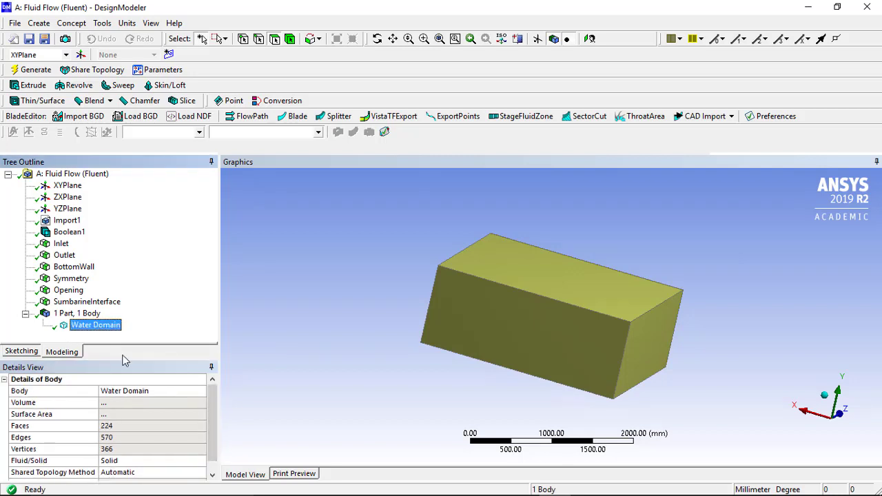
{"action": "left_click", "coordinate": [191, 467]}
{"action": "left_click", "coordinate": [190, 466]}
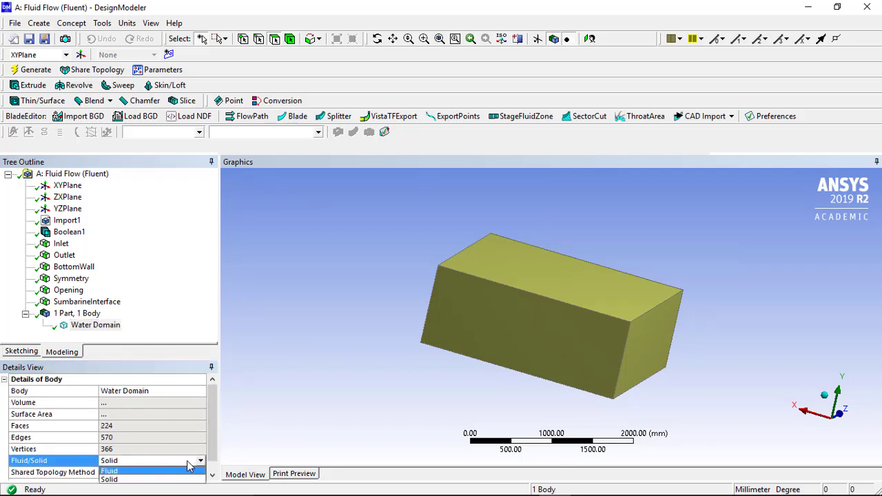
{"action": "left_click", "coordinate": [138, 471]}
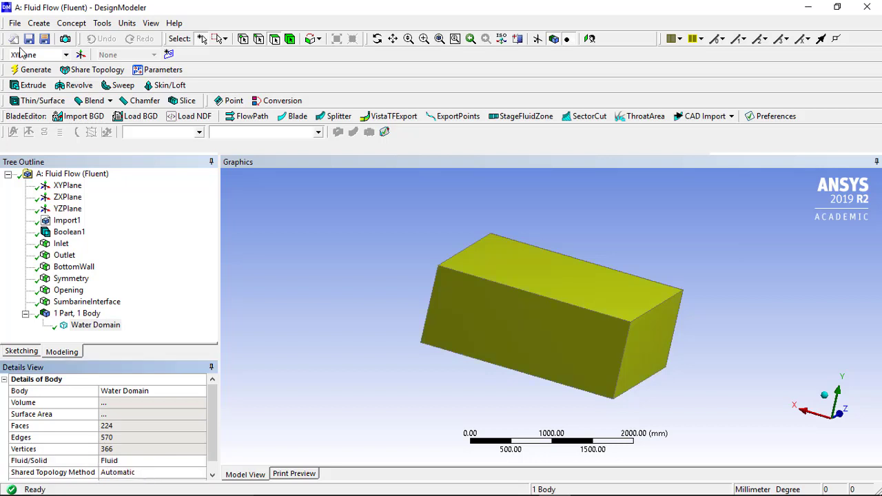
{"action": "left_click", "coordinate": [31, 70]}
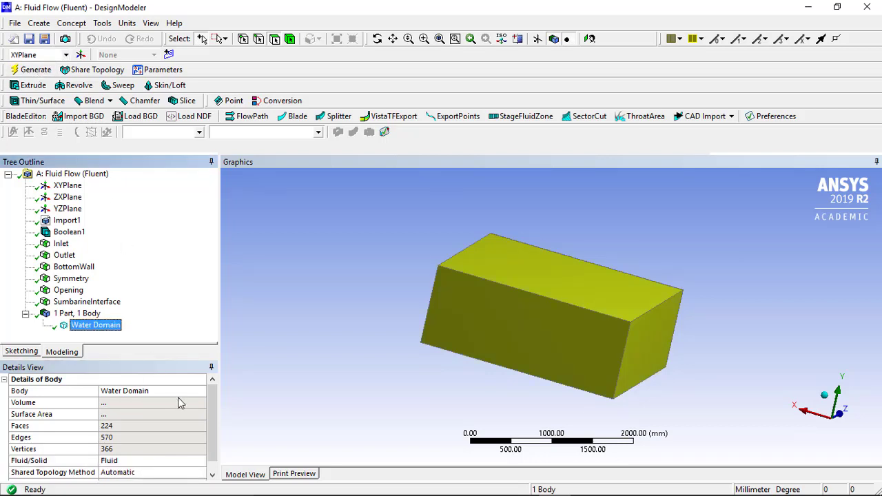
Save the project and review the details of the part and its Water Domain body.
{"action": "scroll", "coordinate": [178, 402], "scroll_direction": "down", "scroll_amount": 1}
{"action": "left_click", "coordinate": [29, 39]}
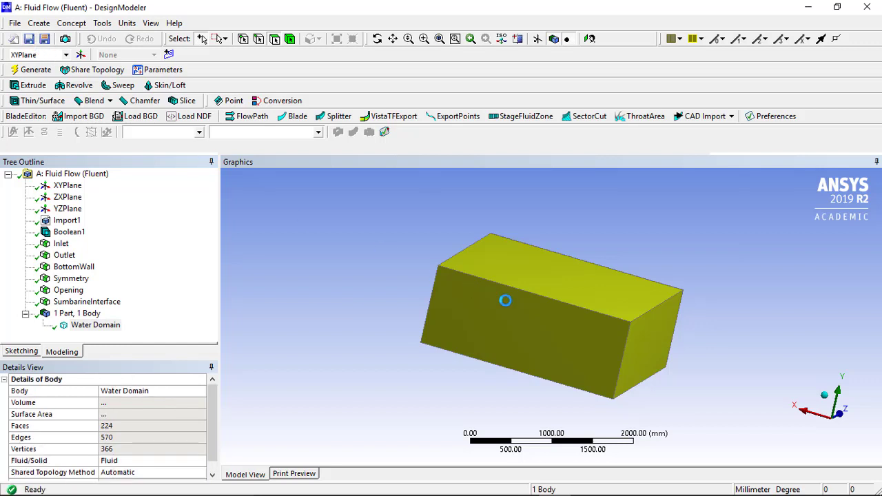
{"action": "left_click", "coordinate": [80, 315]}
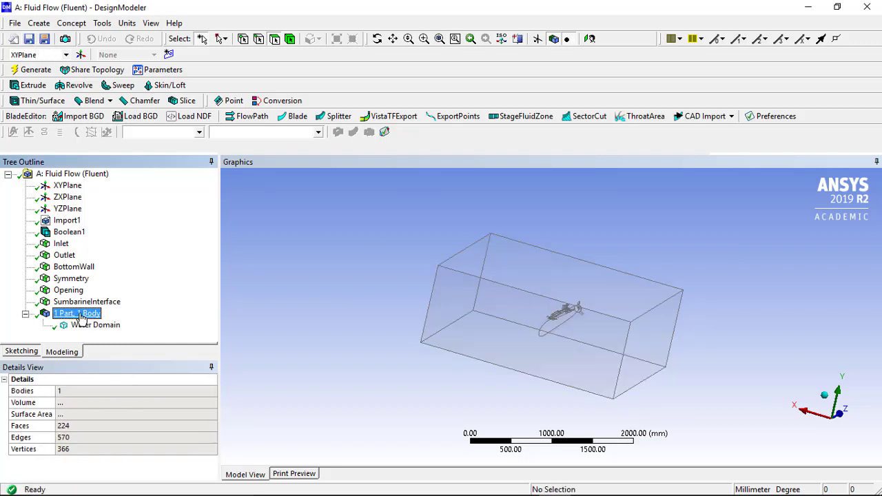
{"action": "mouse_move", "coordinate": [521, 314]}
{"action": "middle_mouse_down"}
{"action": "mouse_move", "coordinate": [508, 321]}
{"action": "mouse_move", "coordinate": [512, 295]}
{"action": "mouse_move", "coordinate": [517, 304]}
{"action": "middle_mouse_up"}
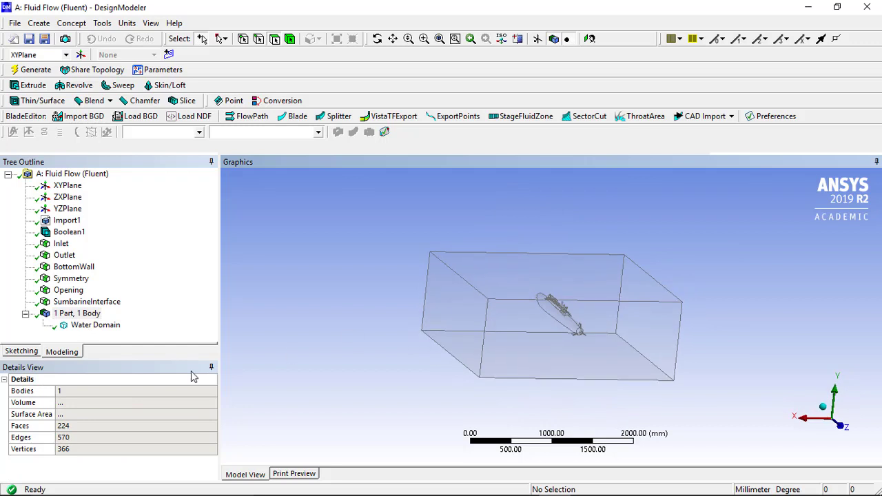
{"action": "left_click", "coordinate": [95, 325]}
{"action": "scroll", "coordinate": [131, 468], "scroll_direction": "down", "scroll_amount": 1}
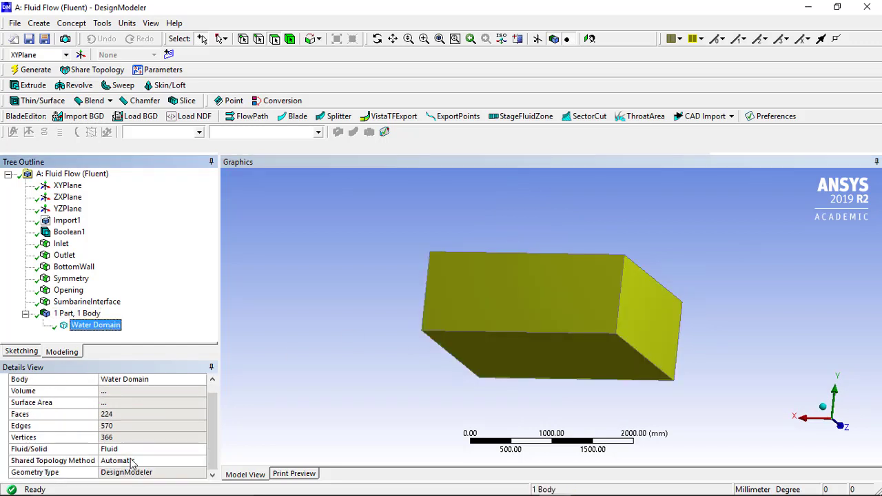
{"action": "middle_click_drag", "start_coordinate": [536, 380], "coordinate": [524, 417]}
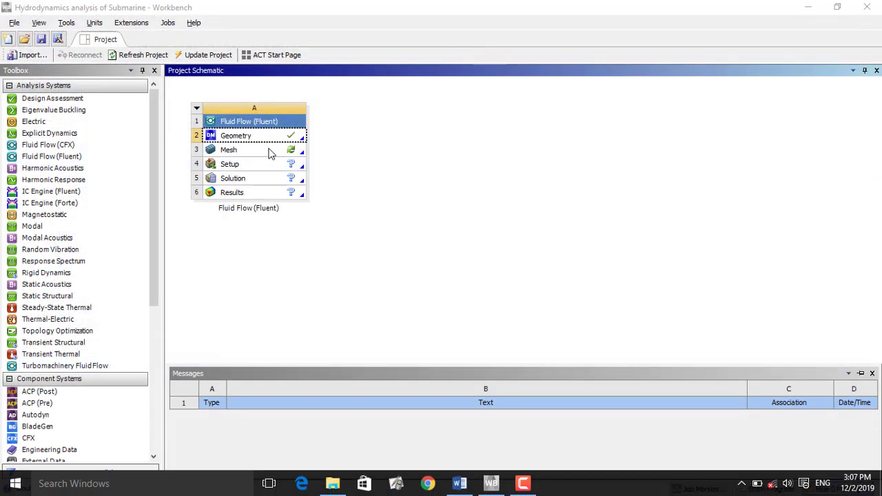
Switch to Workbench and open the Mesh cell of the Fluid Flow (Fluent) system for editing.
{"action": "left_click", "coordinate": [269, 153]}
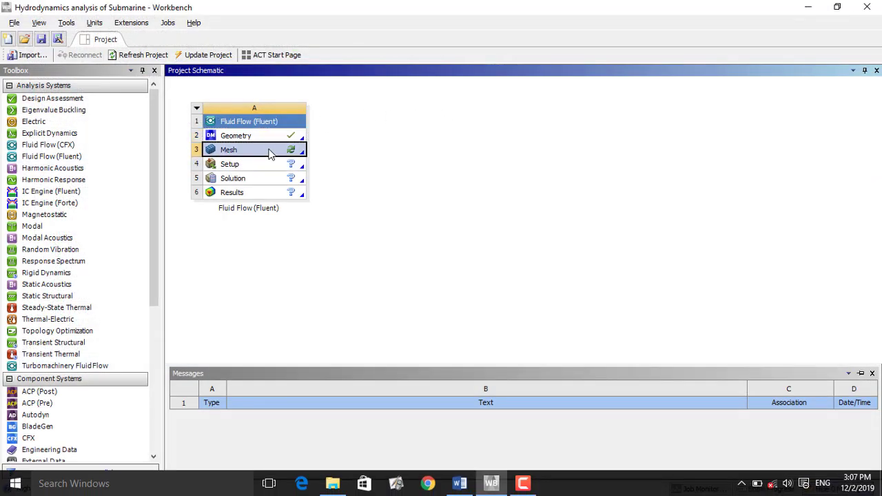
{"action": "right_click", "coordinate": [270, 150]}
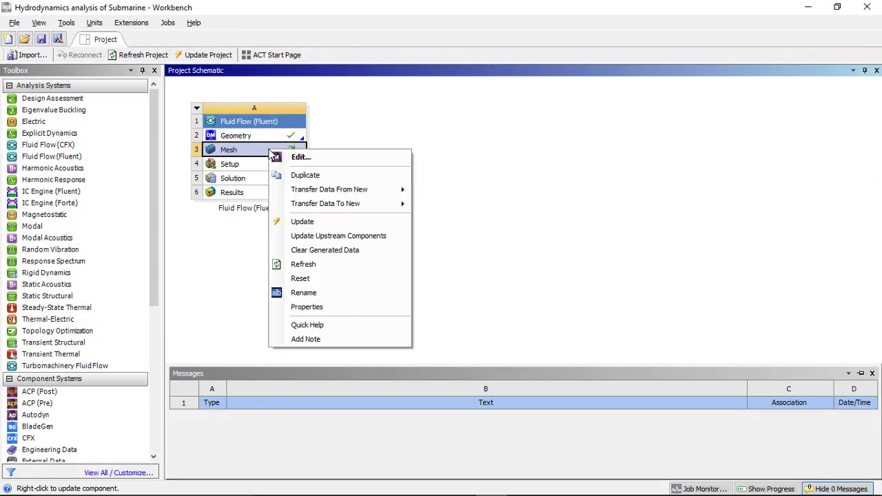
{"action": "left_click", "coordinate": [349, 159]}
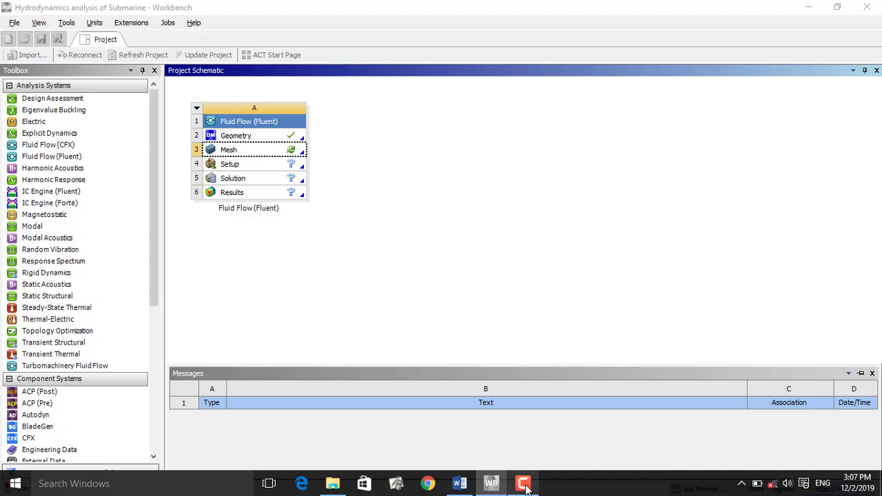
{"action": "left_click", "coordinate": [525, 486]}
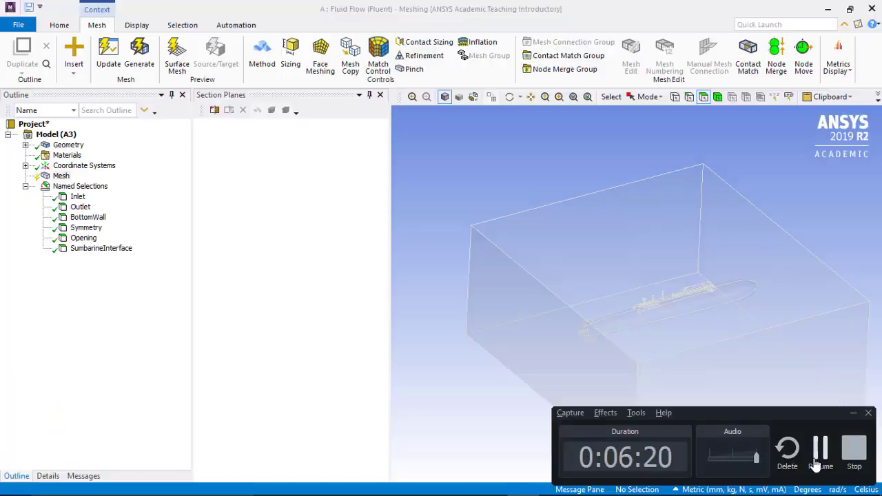
{"action": "left_click", "coordinate": [469, 404]}
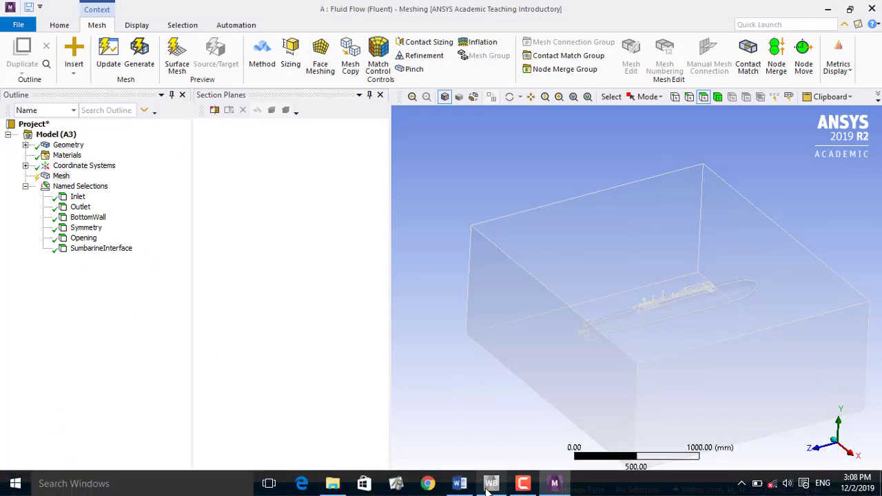
Check which faces the imported Inlet, Outlet, BottomWall, Opening and SumbarineInterface named selections cover.
{"action": "left_click", "coordinate": [78, 197]}
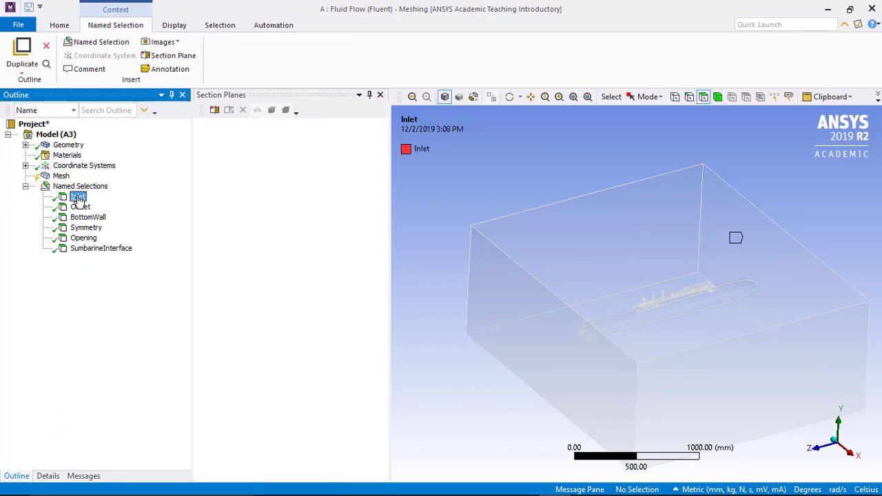
{"action": "middle_click_drag", "start_coordinate": [677, 286], "coordinate": [496, 273]}
{"action": "left_click", "coordinate": [90, 208]}
{"action": "middle_click_drag", "start_coordinate": [420, 276], "coordinate": [307, 253]}
{"action": "left_click", "coordinate": [88, 217]}
{"action": "middle_click_drag", "start_coordinate": [441, 276], "coordinate": [468, 296]}
{"action": "left_click", "coordinate": [84, 237]}
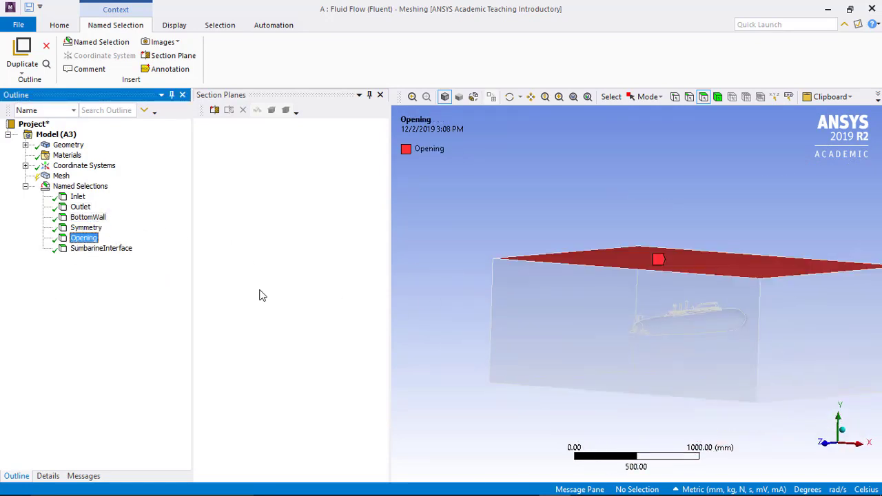
{"action": "middle_click_drag", "start_coordinate": [414, 296], "coordinate": [434, 327]}
{"action": "left_click", "coordinate": [101, 248]}
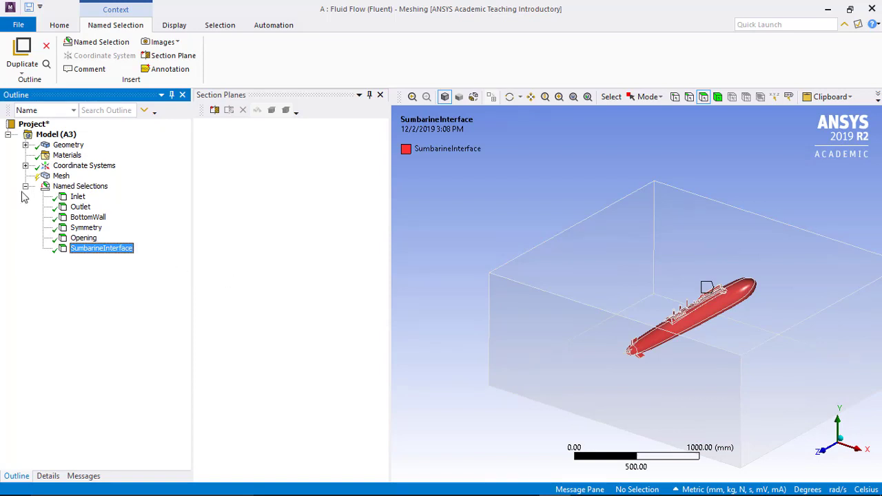
Set the global mesh Element Order to Quadratic.
{"action": "left_click", "coordinate": [60, 176]}
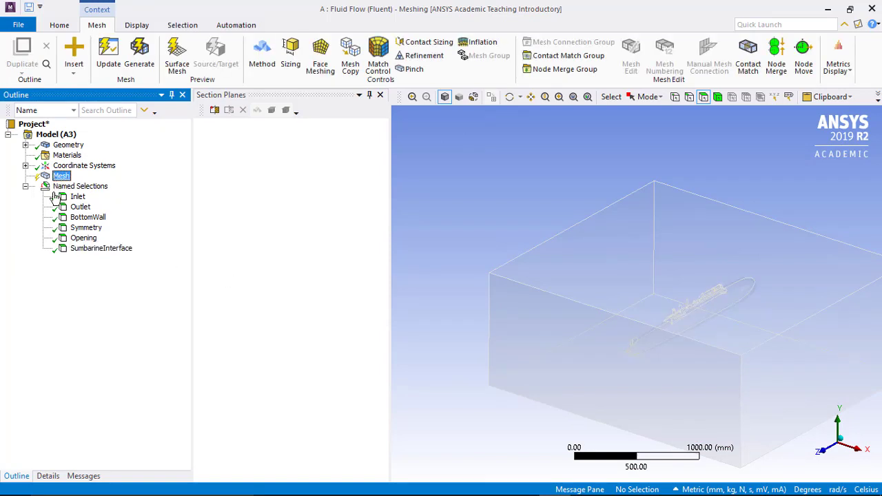
{"action": "left_click", "coordinate": [50, 476]}
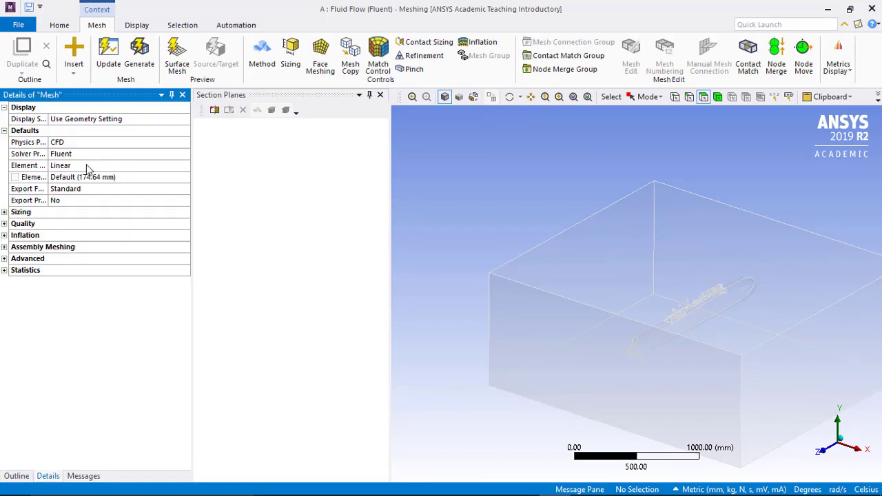
{"action": "left_click", "coordinate": [87, 166]}
{"action": "left_click", "coordinate": [184, 168]}
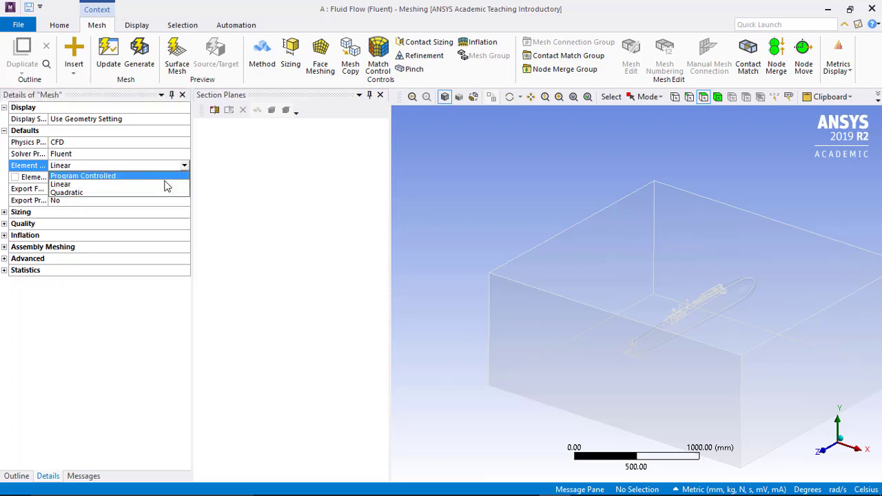
{"action": "left_click", "coordinate": [146, 194]}
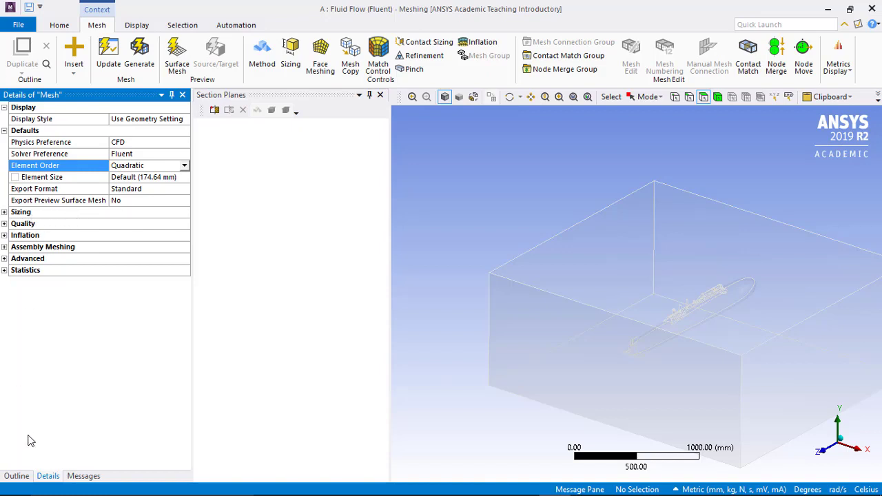
Insert a mesh method and scope it to the water domain body.
{"action": "left_click", "coordinate": [14, 479]}
{"action": "right_click", "coordinate": [61, 177]}
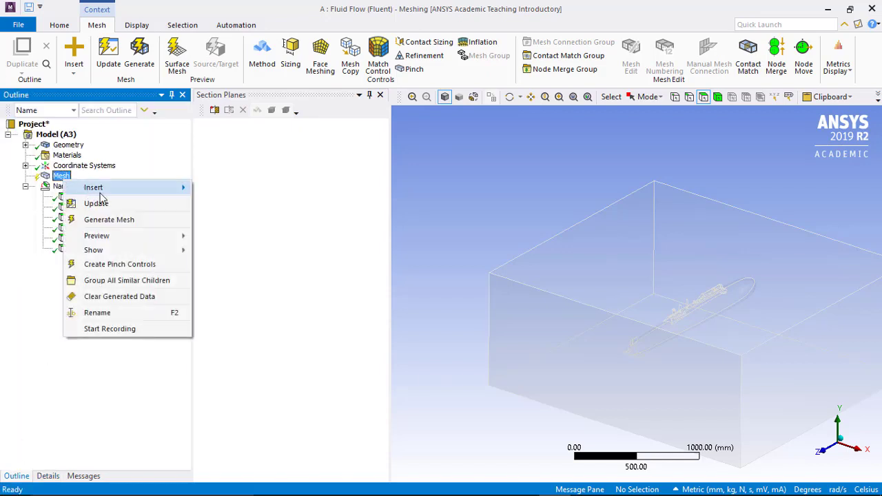
{"action": "mouse_move", "coordinate": [121, 187]}
{"action": "left_click", "coordinate": [220, 187]}
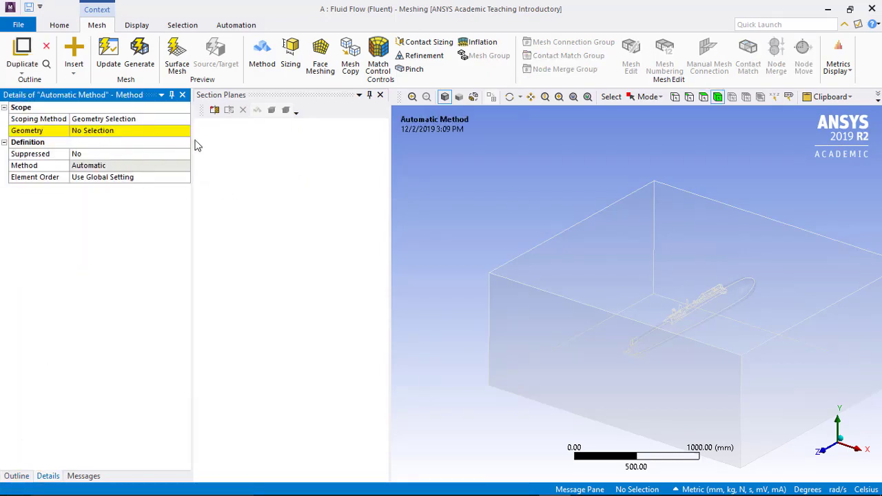
{"action": "left_click", "coordinate": [649, 315]}
{"action": "left_click", "coordinate": [116, 131]}
{"action": "left_click", "coordinate": [116, 131]}
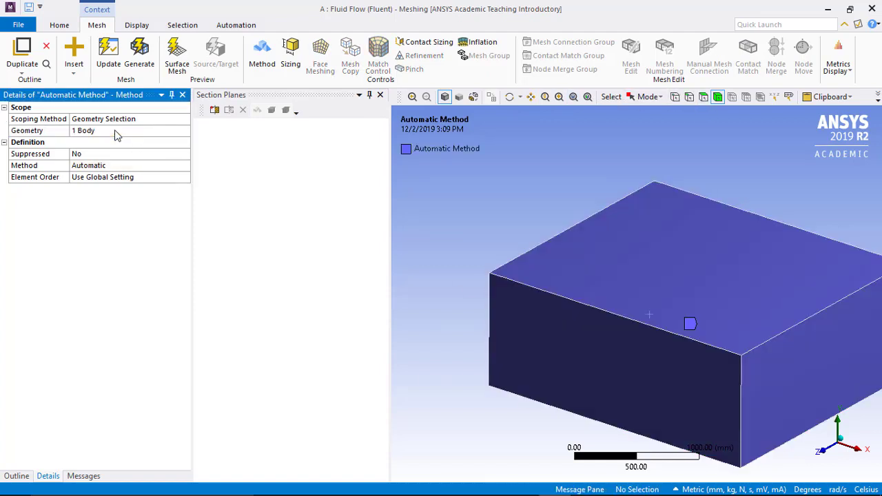
Set the mesh method to Tetrahedrons and start generating the mesh.
{"action": "left_click", "coordinate": [116, 167]}
{"action": "left_click", "coordinate": [185, 168]}
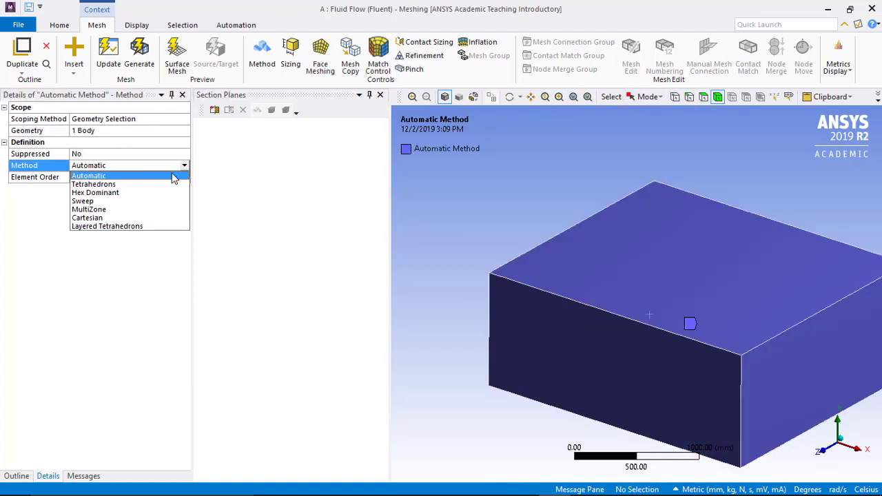
{"action": "left_click", "coordinate": [155, 186]}
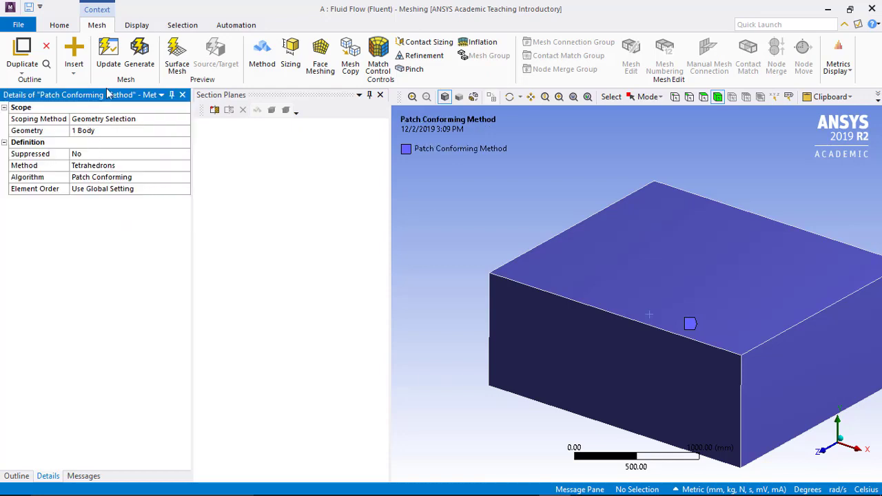
{"action": "left_click", "coordinate": [139, 53]}
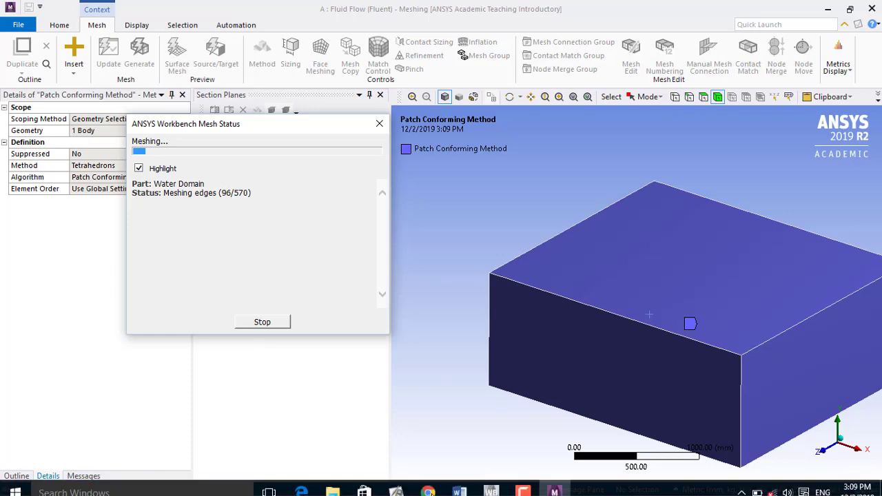
Examine the generated tetrahedral mesh on the outer faces of the water domain.
{"action": "left_click", "coordinate": [524, 484]}
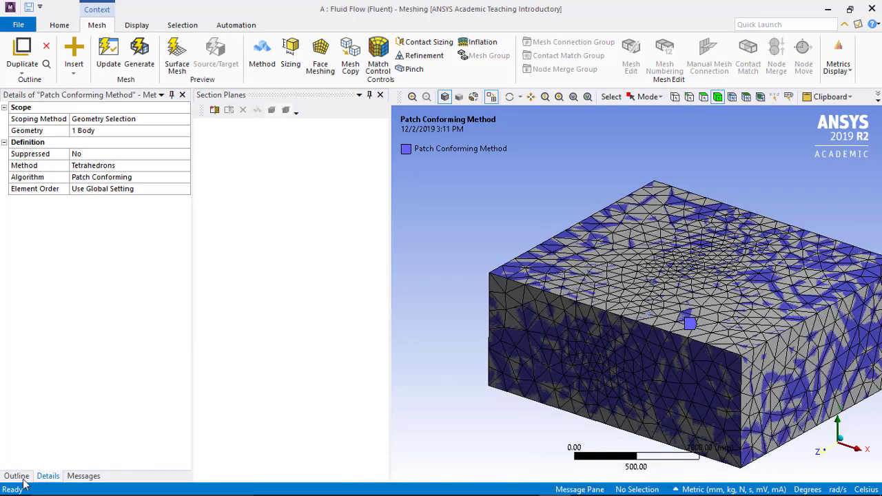
{"action": "left_click", "coordinate": [16, 476]}
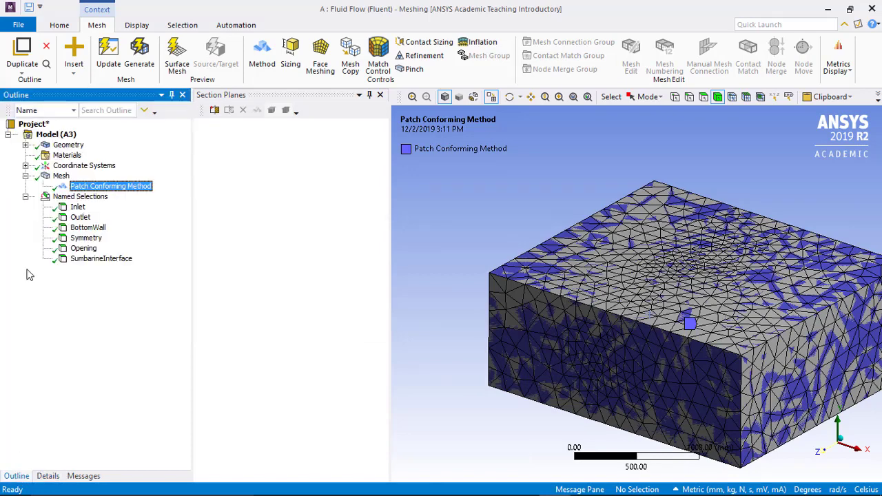
{"action": "left_click", "coordinate": [48, 177]}
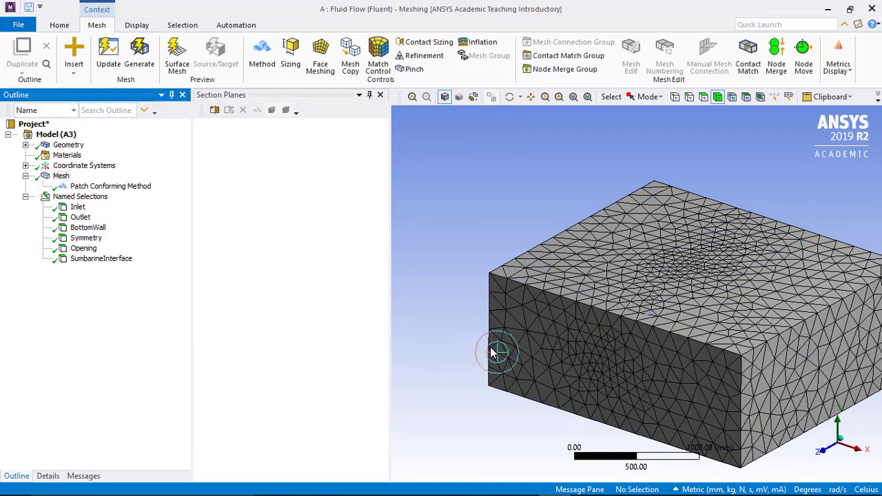
{"action": "middle_click_drag", "start_coordinate": [577, 386], "coordinate": [689, 400]}
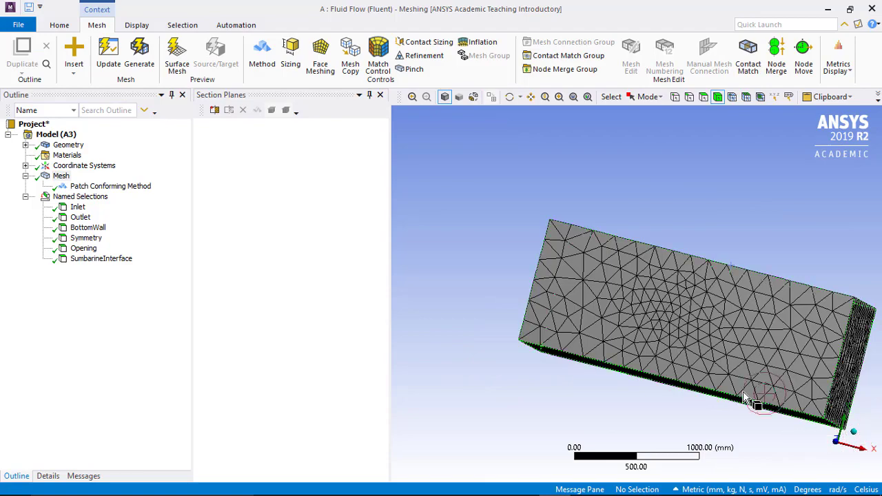
{"action": "middle_click_drag", "start_coordinate": [747, 412], "coordinate": [758, 422]}
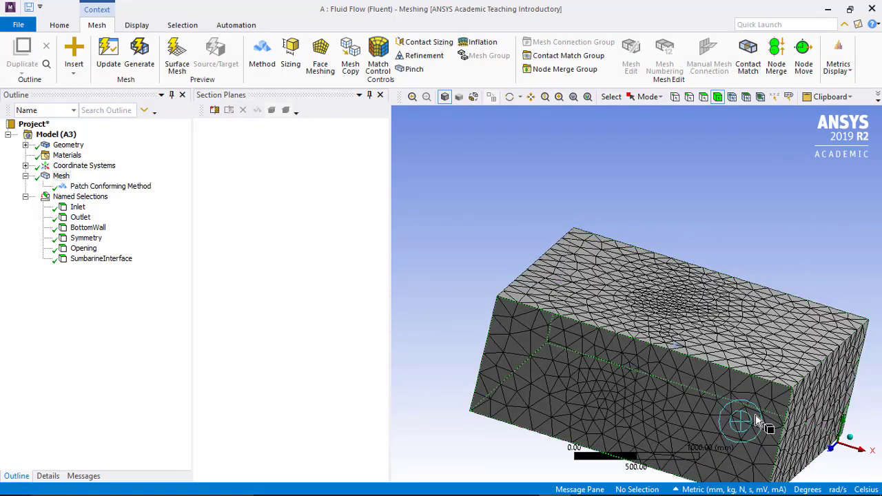
Orient the meshed water domain to a centred top view along the Y axis and return to single selection.
{"action": "left_click", "coordinate": [845, 428]}
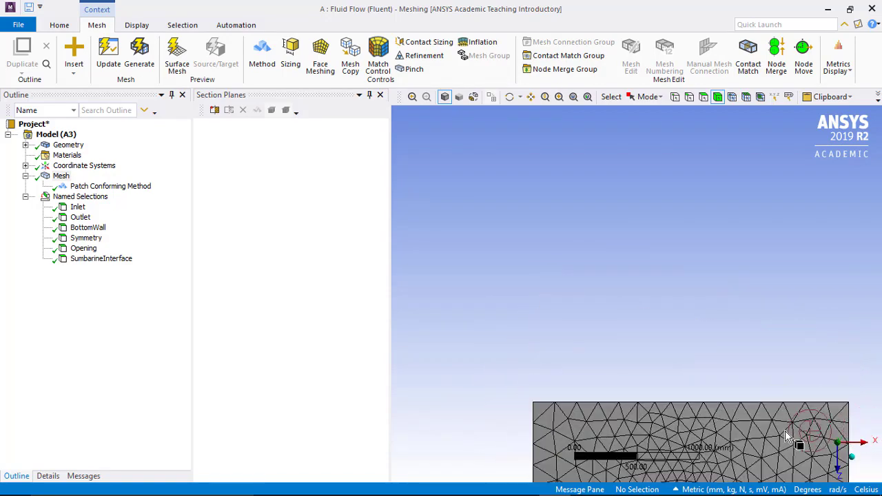
{"action": "scroll", "coordinate": [770, 439], "scroll_direction": "down", "scroll_amount": 2}
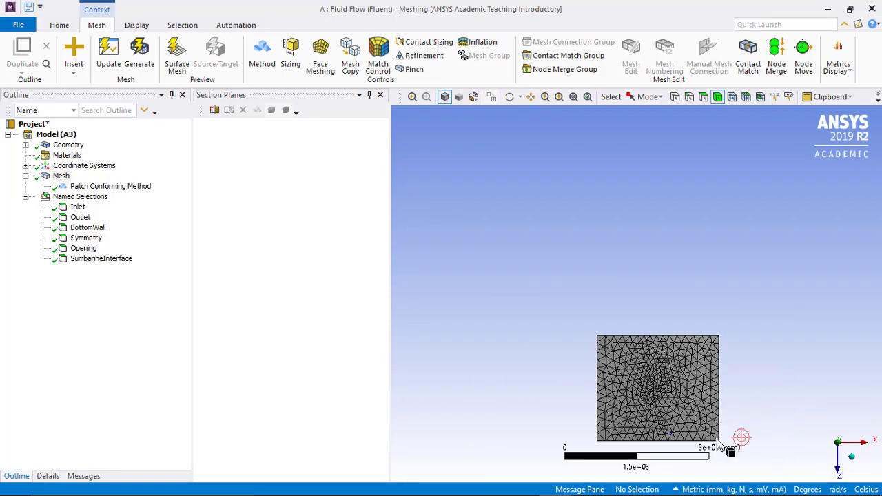
{"action": "scroll", "coordinate": [706, 445], "scroll_direction": "down", "scroll_amount": 1}
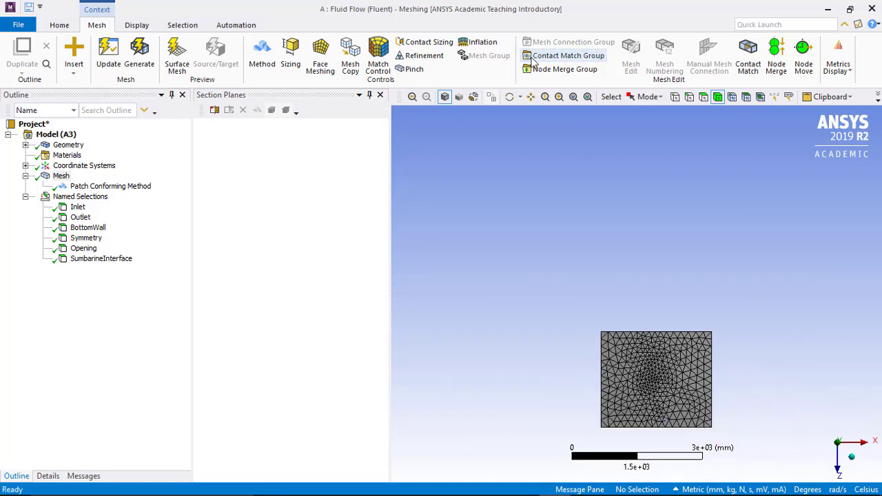
{"action": "left_click", "coordinate": [531, 96]}
{"action": "left_click_drag", "start_coordinate": [627, 327], "coordinate": [593, 228]}
{"action": "scroll", "coordinate": [669, 301], "scroll_direction": "down", "scroll_amount": 1}
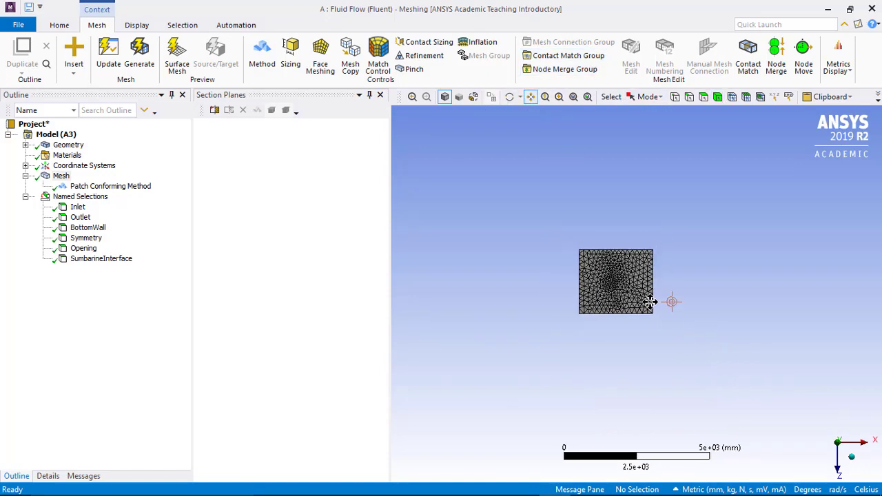
{"action": "scroll", "coordinate": [669, 302], "scroll_direction": "up", "scroll_amount": 3}
{"action": "scroll", "coordinate": [649, 301], "scroll_direction": "down", "scroll_amount": 1}
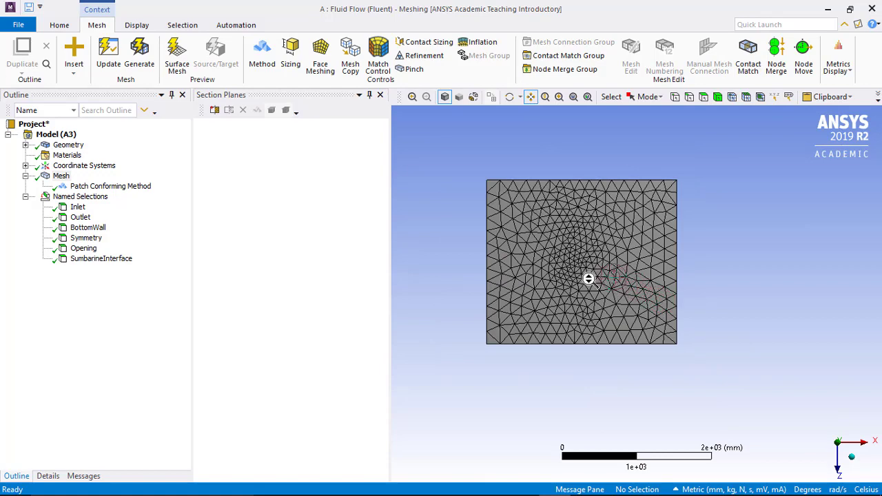
{"action": "scroll", "coordinate": [583, 280], "scroll_direction": "up", "scroll_amount": 2}
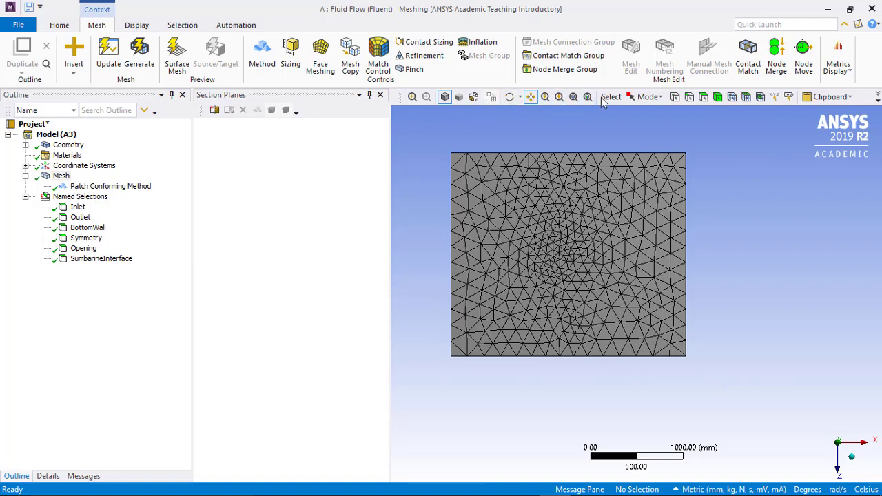
{"action": "left_click", "coordinate": [648, 98]}
{"action": "left_click", "coordinate": [653, 113]}
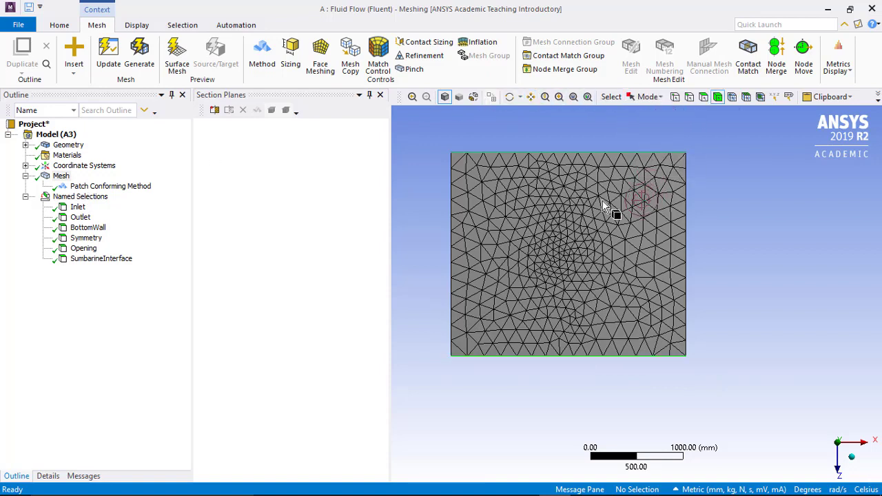
Show the mesh in wireframe and cut a section plane lengthwise through the submarine from the top view.
{"action": "left_click", "coordinate": [214, 110]}
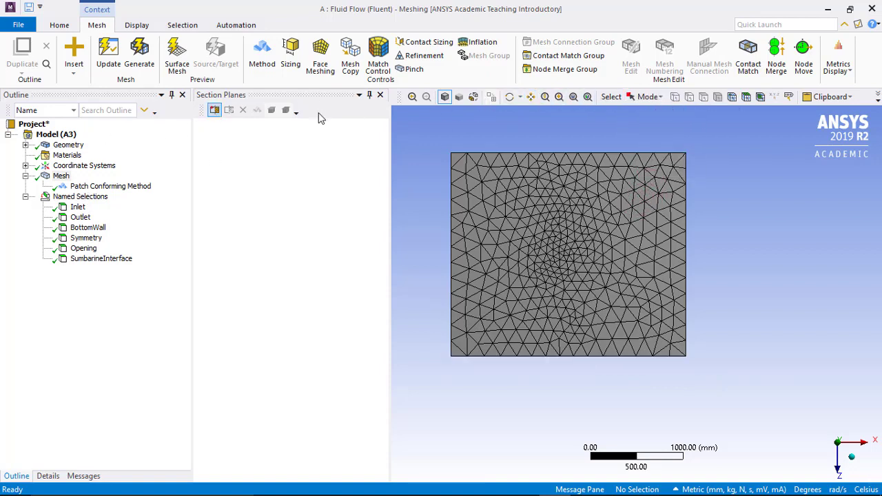
{"action": "left_click", "coordinate": [472, 97]}
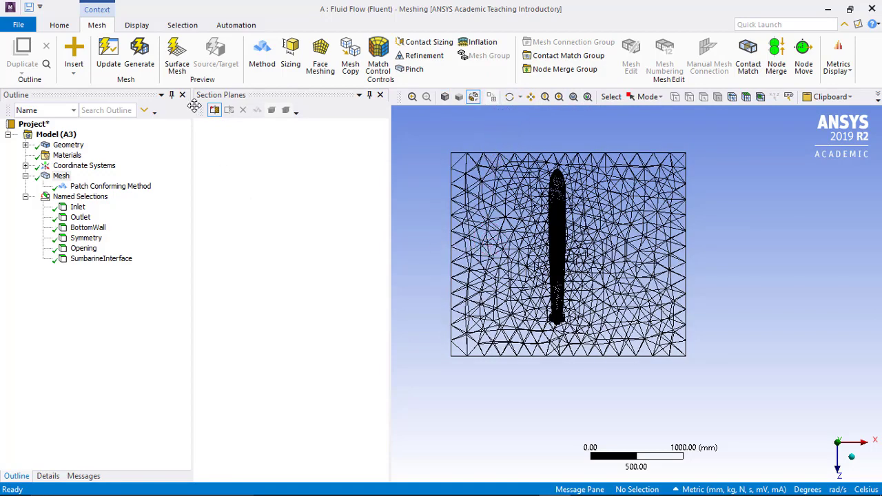
{"action": "key", "text": "Escape"}
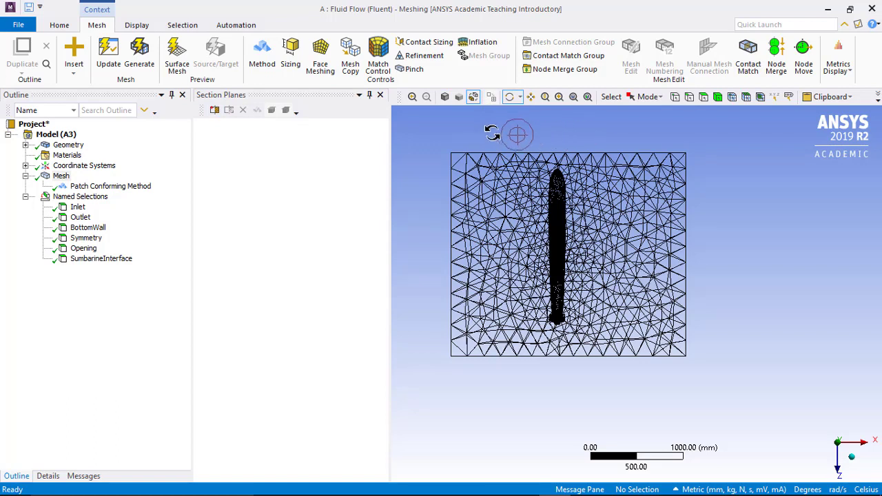
{"action": "left_click", "coordinate": [651, 97]}
{"action": "left_click", "coordinate": [661, 113]}
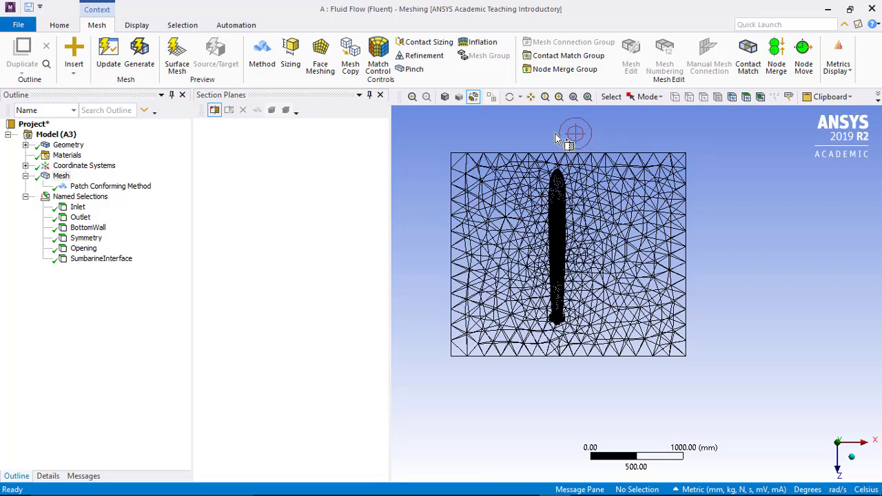
{"action": "left_click_drag", "start_coordinate": [555, 153], "coordinate": [565, 387]}
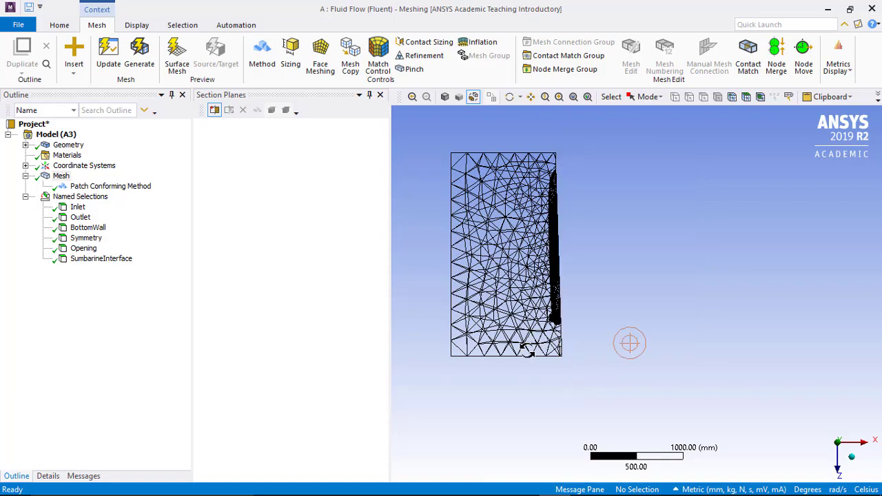
Examine the sectioned mesh around the submarine cavity in shaded display, including the refinement near the hull and conning tower.
{"action": "middle_click_drag", "start_coordinate": [542, 308], "coordinate": [768, 201]}
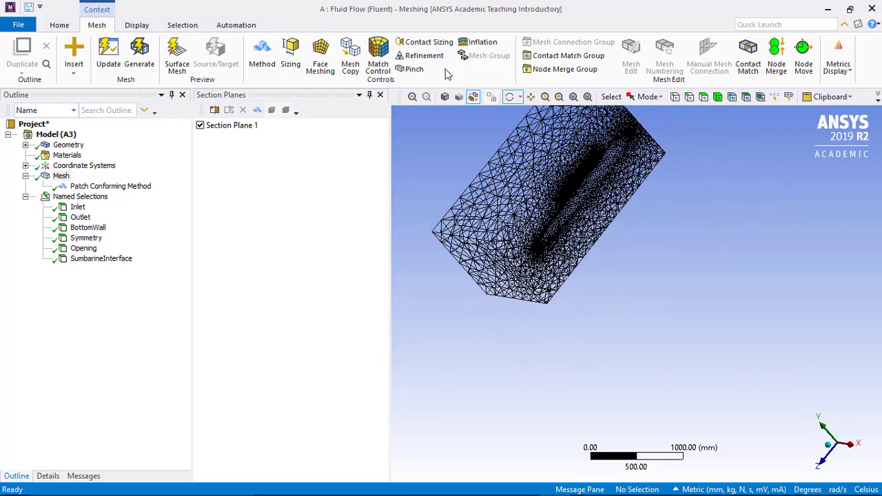
{"action": "scroll", "coordinate": [485, 181], "scroll_direction": "down", "scroll_amount": 3}
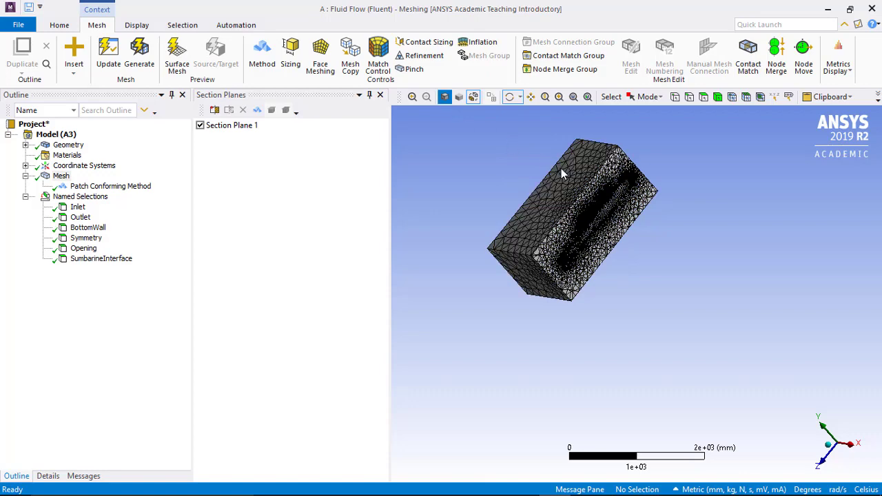
{"action": "scroll", "coordinate": [581, 171], "scroll_direction": "up", "scroll_amount": 1}
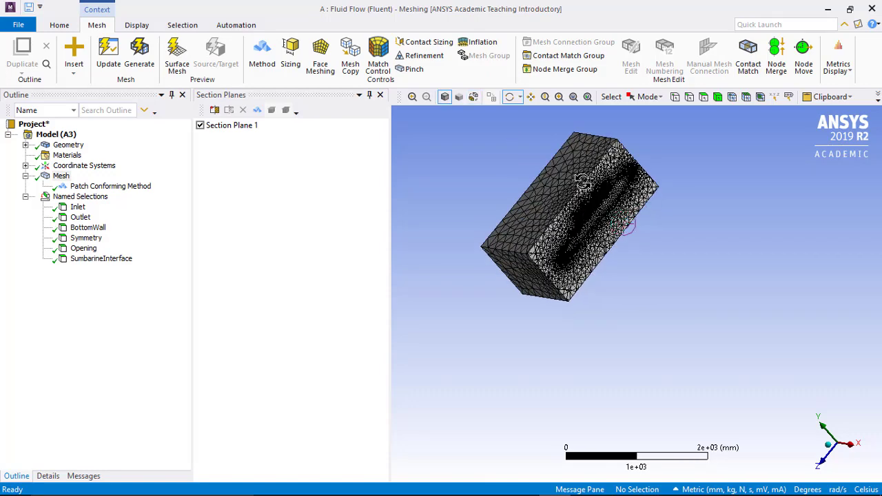
{"action": "left_click", "coordinate": [531, 97]}
{"action": "left_click_drag", "start_coordinate": [650, 226], "coordinate": [616, 299]}
{"action": "middle_click_drag", "start_coordinate": [616, 300], "coordinate": [588, 336]}
{"action": "scroll", "coordinate": [588, 336], "scroll_direction": "down", "scroll_amount": 2}
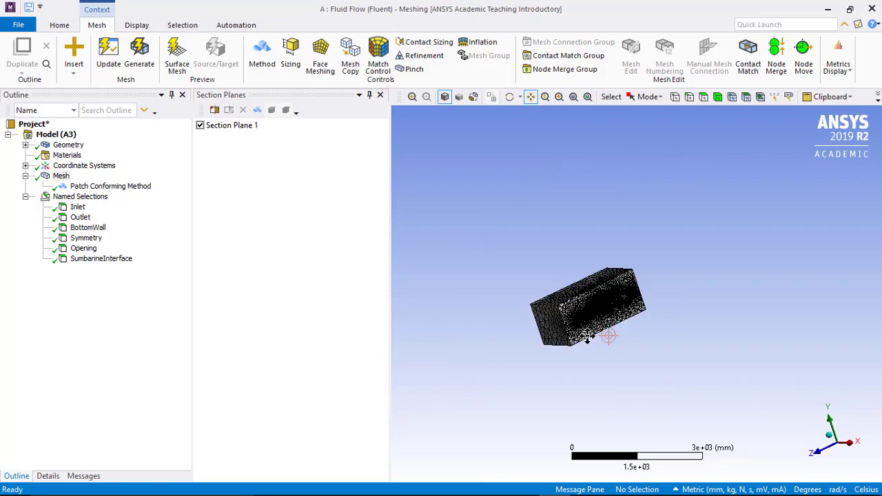
{"action": "scroll", "coordinate": [588, 337], "scroll_direction": "up", "scroll_amount": 5}
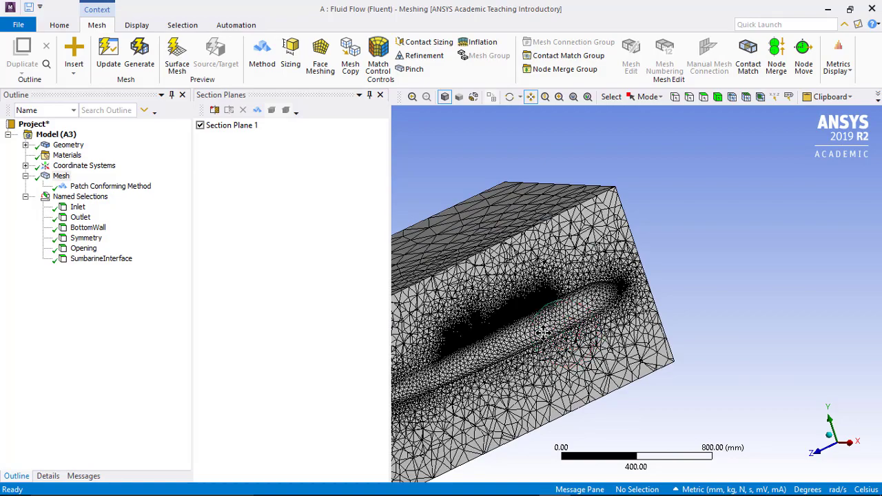
{"action": "middle_click_drag", "start_coordinate": [545, 324], "coordinate": [707, 292]}
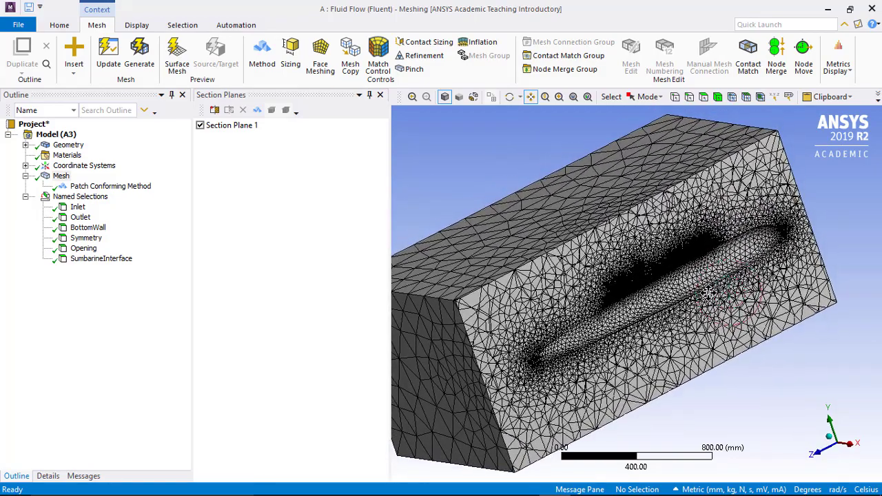
{"action": "mouse_move", "coordinate": [514, 325]}
{"action": "middle_mouse_down"}
{"action": "mouse_move", "coordinate": [490, 319]}
{"action": "mouse_move", "coordinate": [513, 330]}
{"action": "middle_mouse_up"}
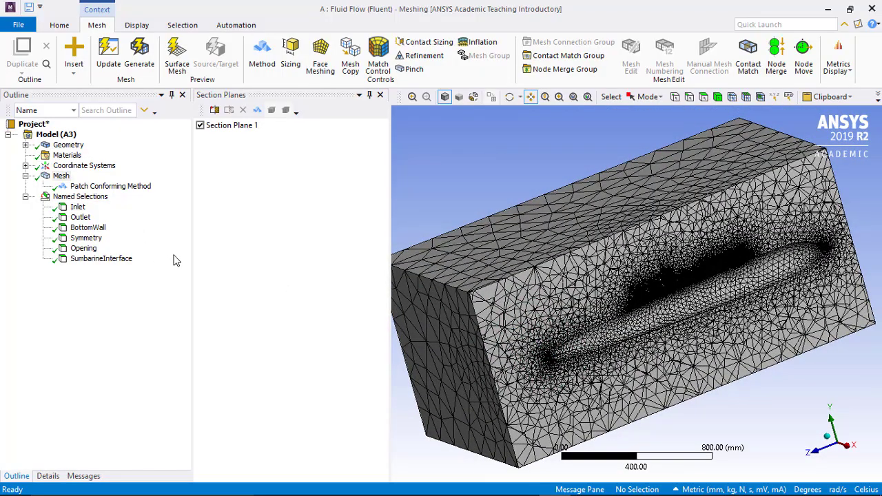
{"action": "left_click", "coordinate": [648, 97]}
{"action": "left_click", "coordinate": [659, 114]}
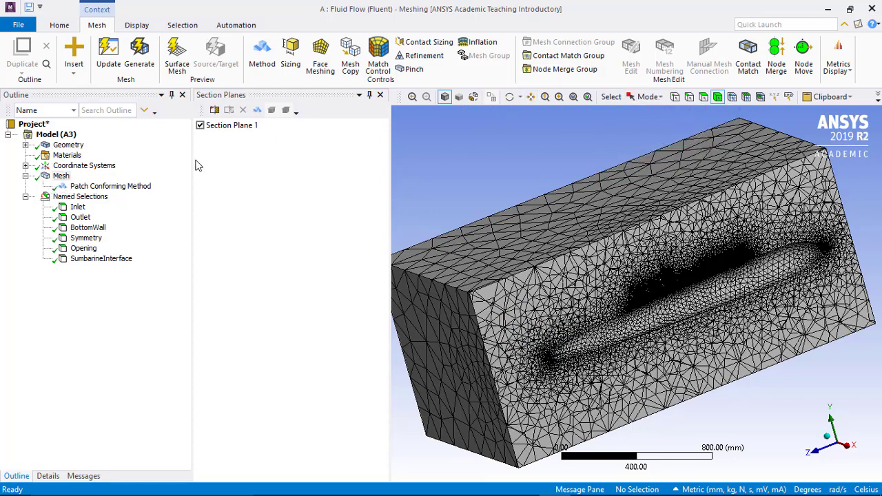
Insert an inflation control on the mesh and scope it to the water domain body.
{"action": "right_click", "coordinate": [62, 176]}
{"action": "mouse_move", "coordinate": [104, 182]}
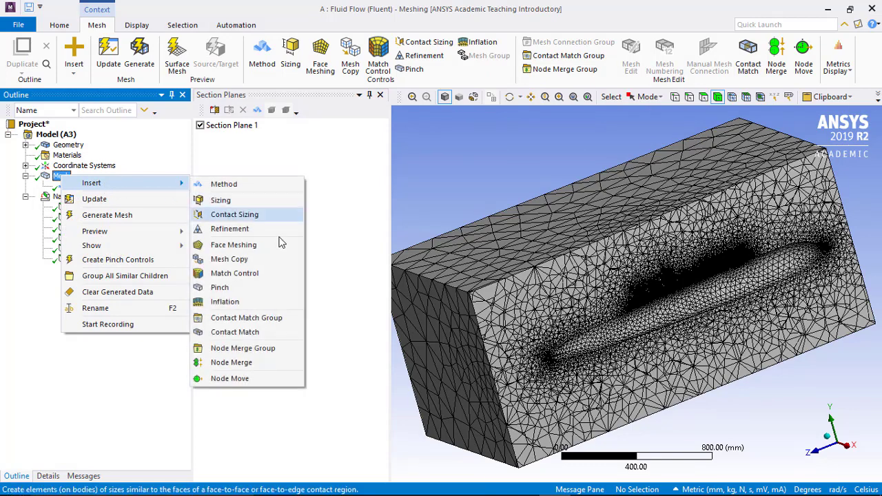
{"action": "left_click", "coordinate": [261, 303]}
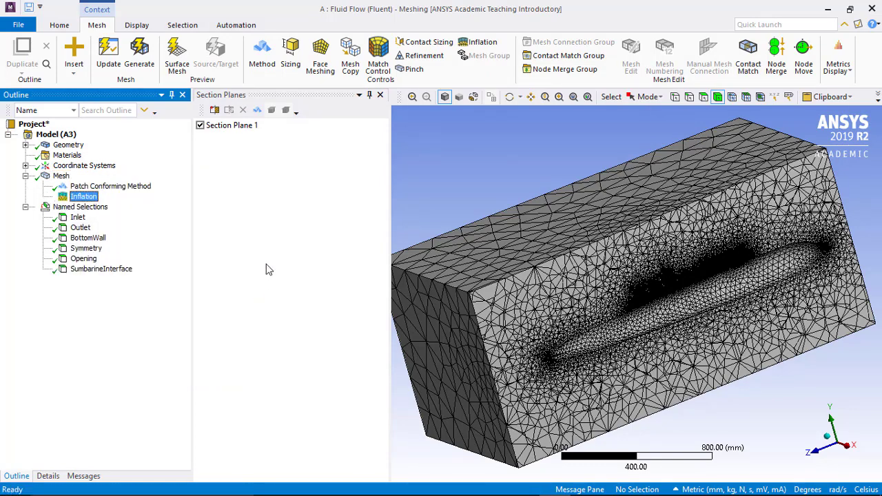
{"action": "left_click", "coordinate": [56, 478]}
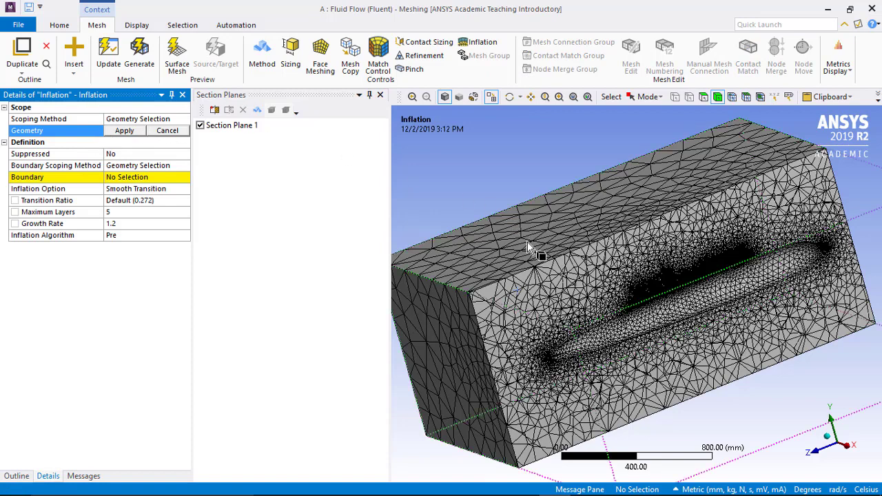
{"action": "left_click", "coordinate": [552, 281]}
{"action": "left_click", "coordinate": [124, 131]}
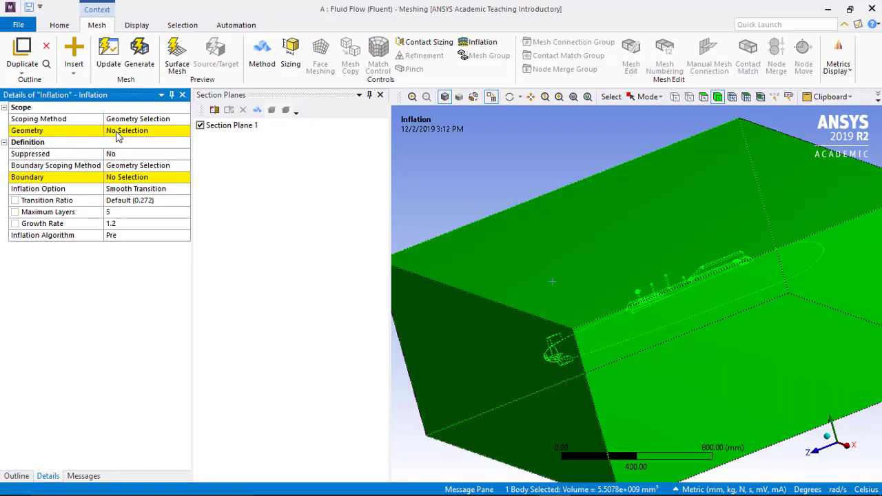
Scope the inflation boundary by named selection and assign SumbarineInterface as the boundary.
{"action": "left_click", "coordinate": [157, 169]}
{"action": "left_click", "coordinate": [184, 166]}
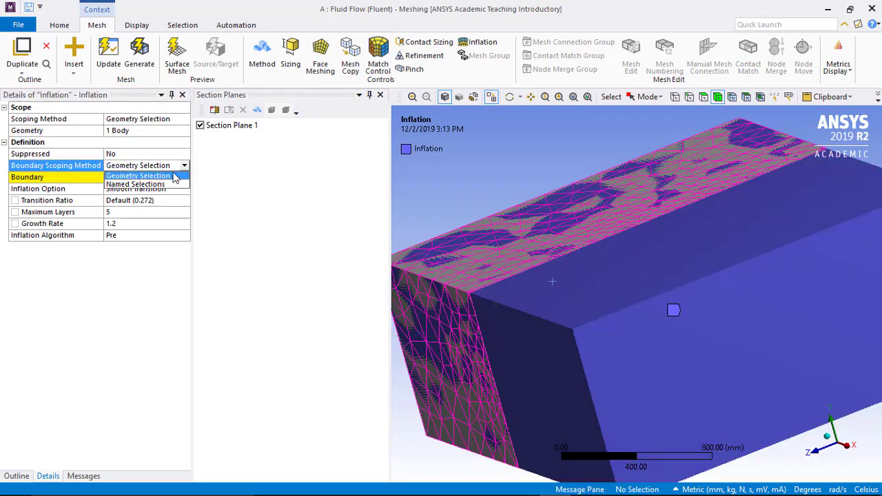
{"action": "left_click", "coordinate": [160, 187]}
{"action": "left_click", "coordinate": [144, 182]}
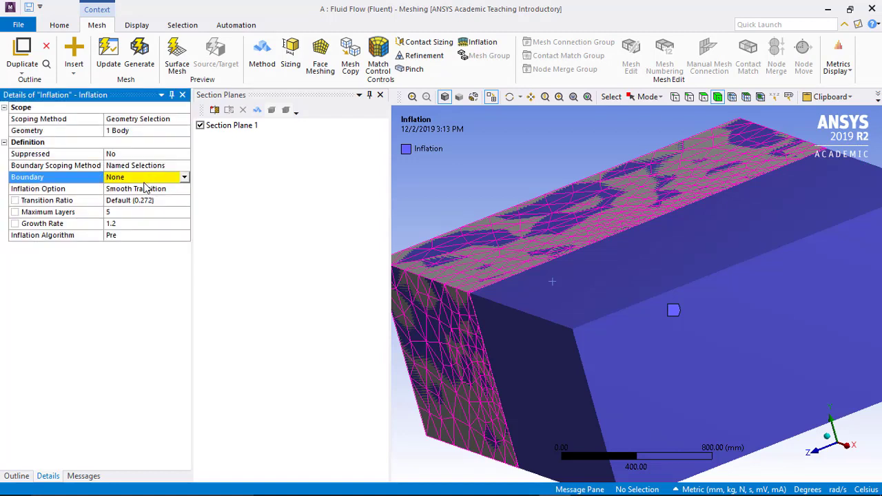
{"action": "left_click", "coordinate": [184, 179]}
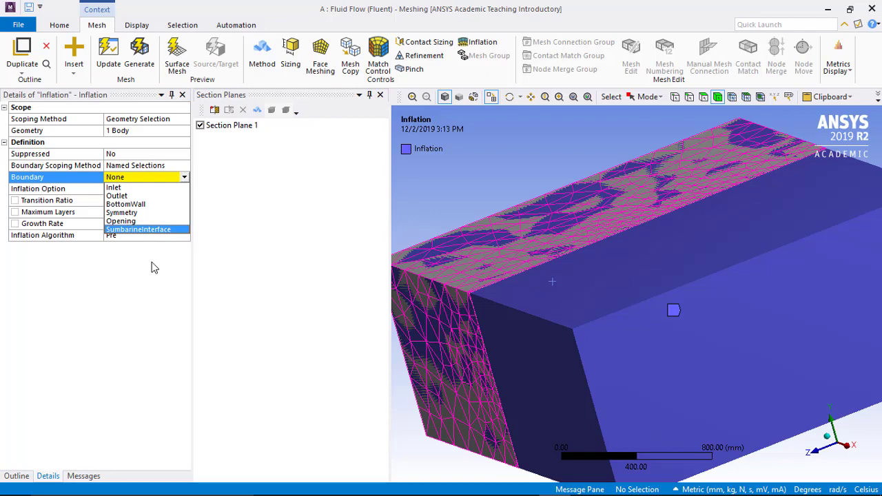
{"action": "key", "text": "Return"}
Set the inflation option to First Layer Thickness with a first layer height of 0.5.
{"action": "left_click", "coordinate": [151, 192]}
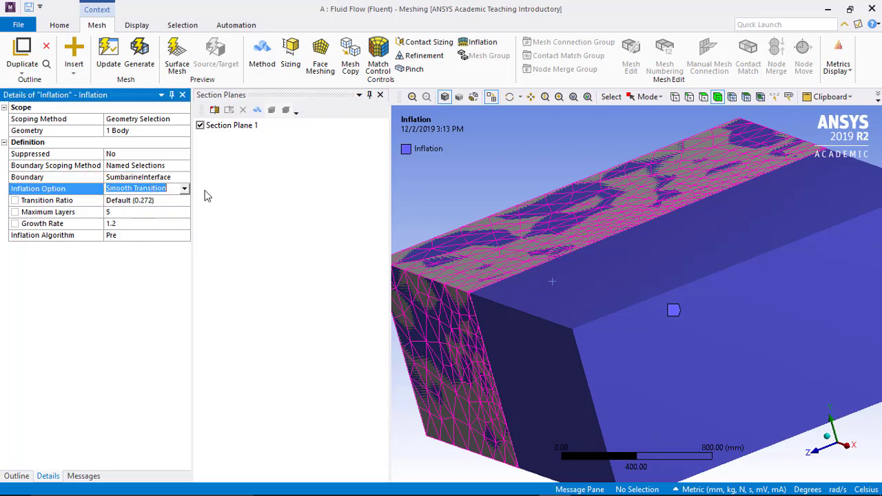
{"action": "left_click", "coordinate": [184, 190]}
{"action": "left_click", "coordinate": [142, 209]}
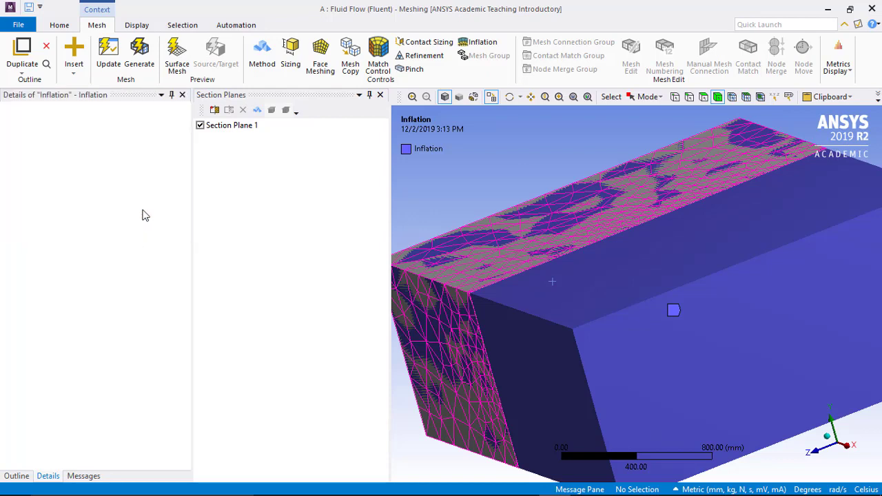
{"action": "left_click", "coordinate": [115, 201]}
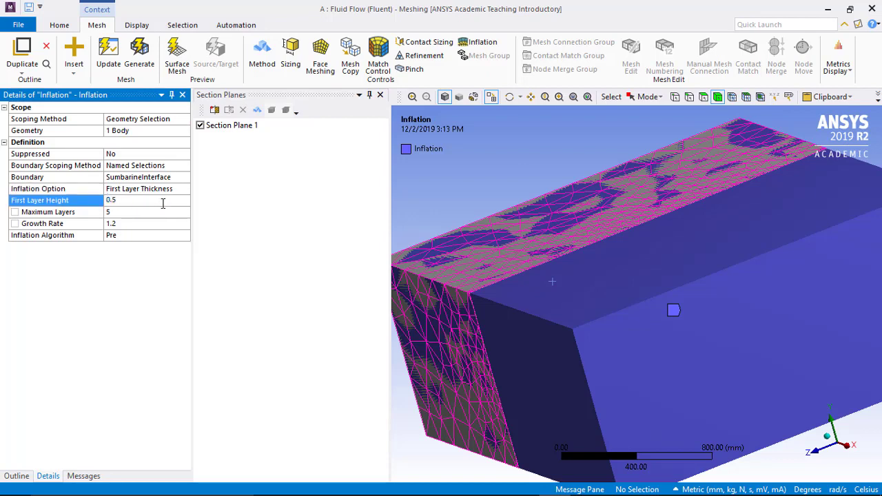
Set the inflation control's maximum layers to 25 and generate the mesh.
{"action": "left_click", "coordinate": [122, 213]}
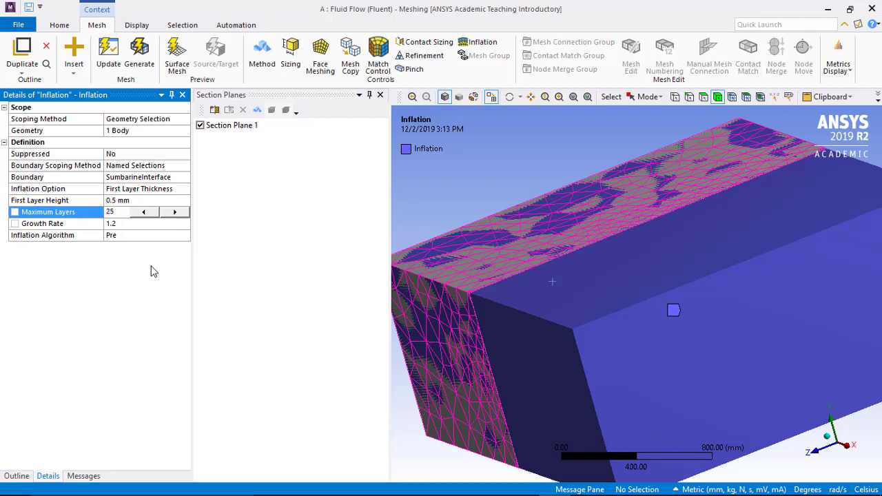
{"action": "key", "text": "Return"}
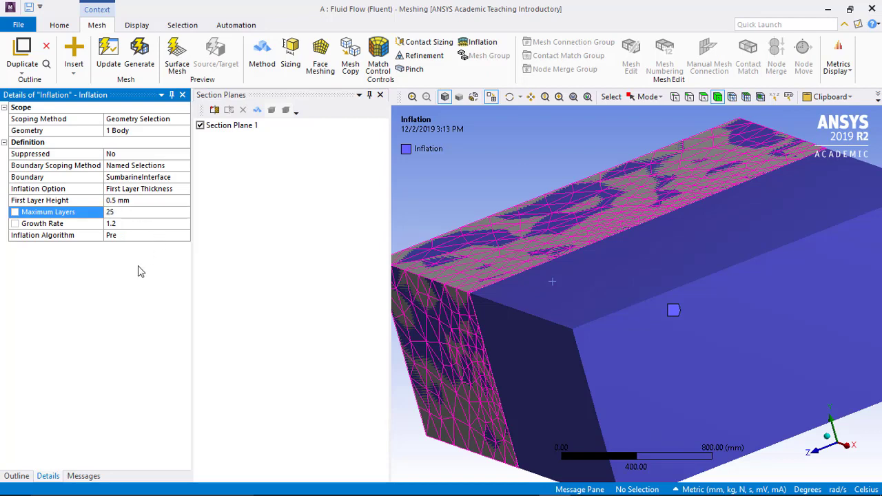
{"action": "left_click", "coordinate": [149, 64]}
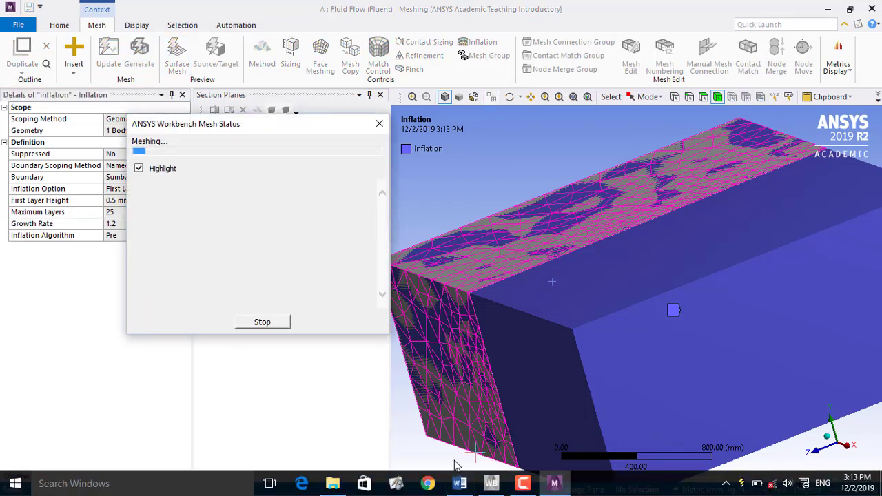
{"action": "left_click", "coordinate": [523, 484]}
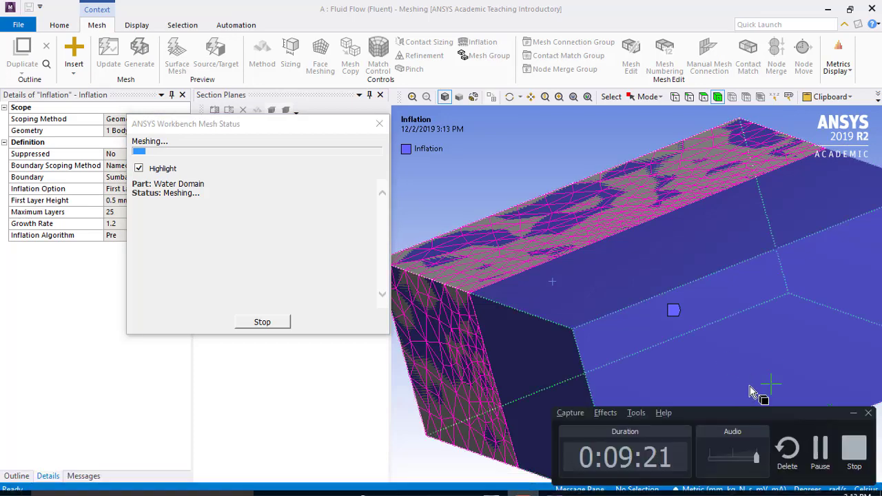
{"action": "left_click", "coordinate": [820, 452]}
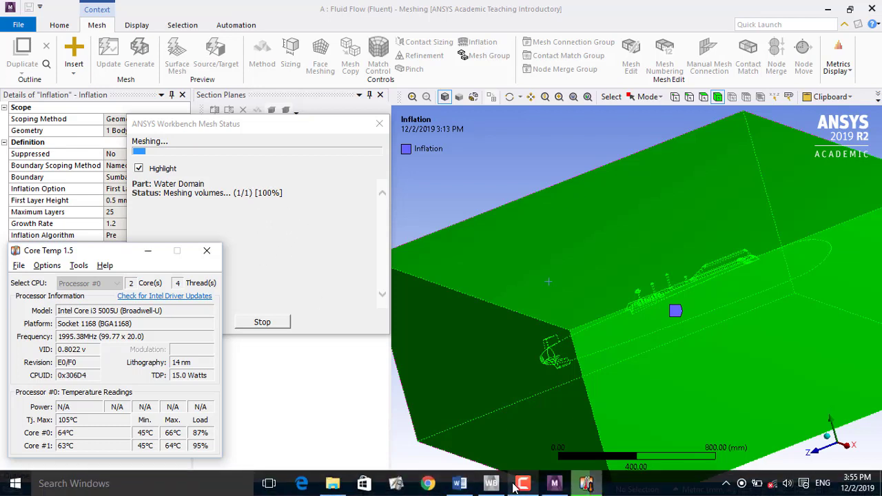
{"action": "left_click", "coordinate": [523, 484]}
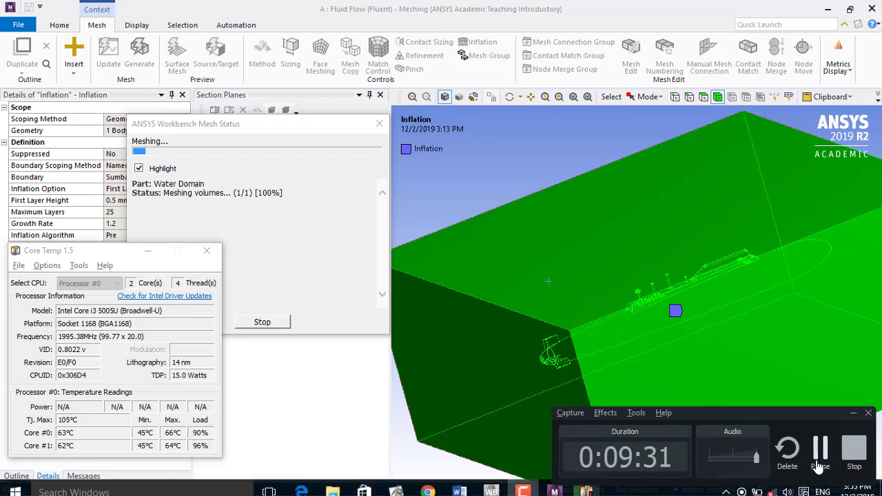
{"action": "left_click", "coordinate": [820, 452]}
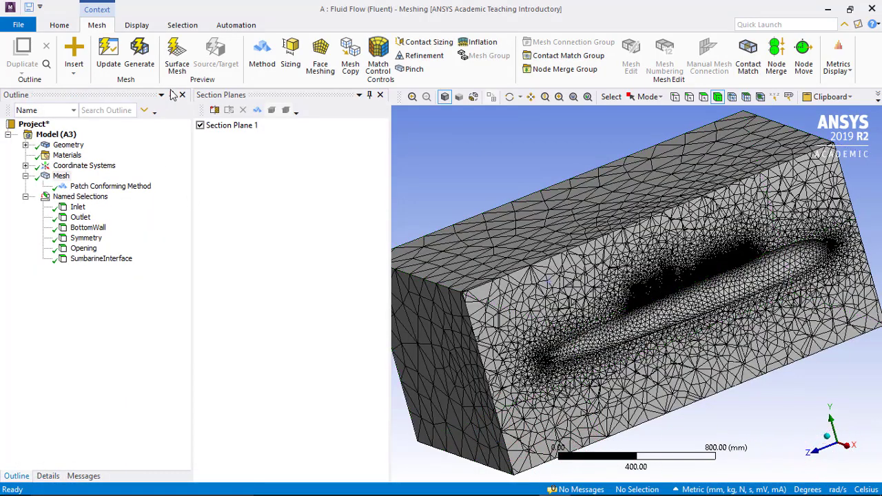
Turn off Section Plane 1 to show the complete mesh of the water domain.
{"action": "left_click", "coordinate": [200, 126]}
{"action": "left_click", "coordinate": [720, 288]}
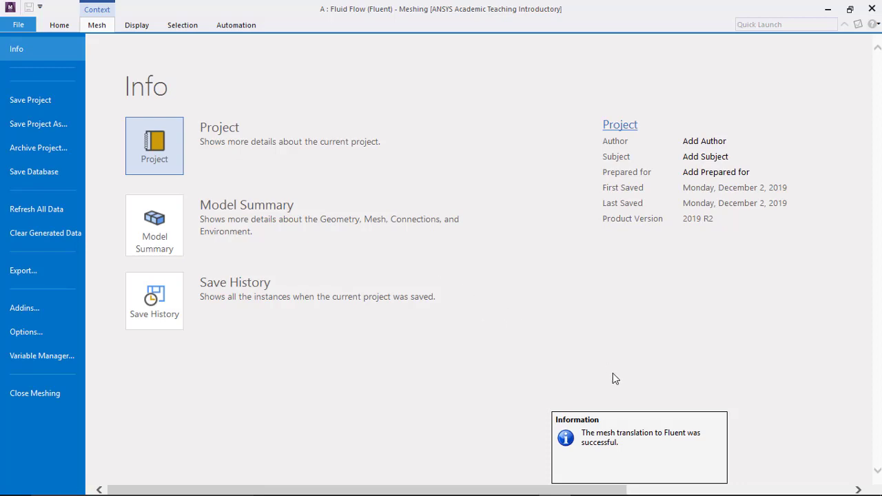
Save the project and close the Meshing application.
{"action": "left_click", "coordinate": [30, 109]}
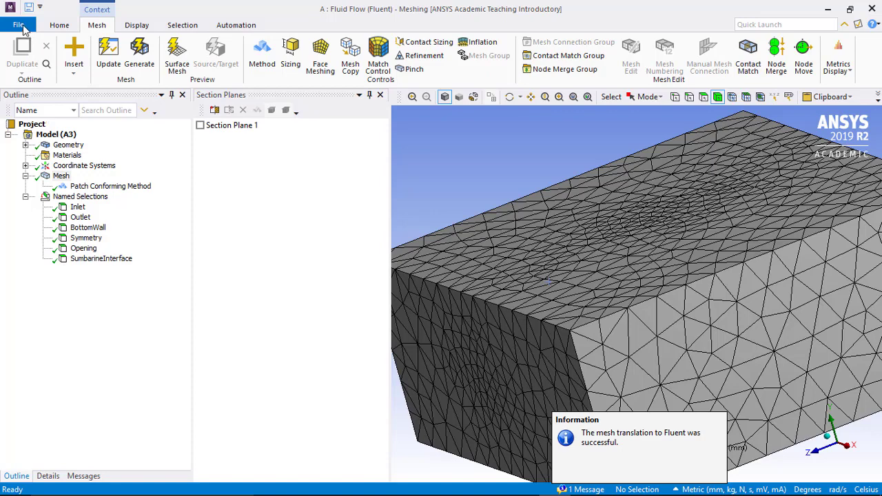
{"action": "left_click", "coordinate": [21, 25]}
{"action": "left_click", "coordinate": [33, 396]}
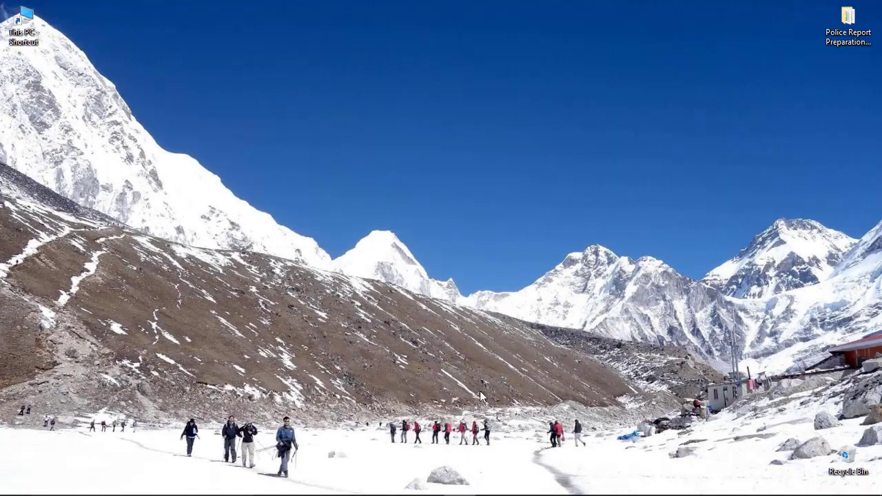
Switch to Workbench and try to launch Fluent from the Setup cell with Double Precision enabled and Serial processing.
{"action": "mouse_move", "coordinate": [455, 489]}
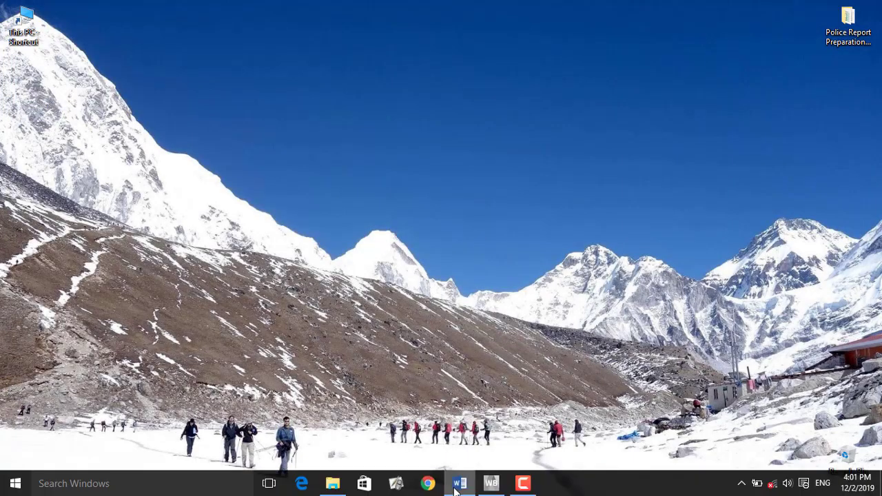
{"action": "left_click", "coordinate": [489, 484]}
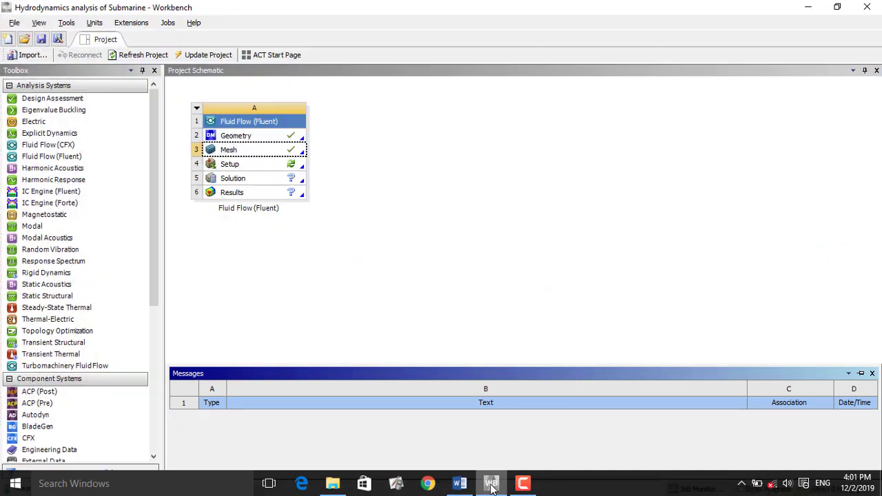
{"action": "left_click", "coordinate": [269, 168]}
{"action": "right_click", "coordinate": [268, 168]}
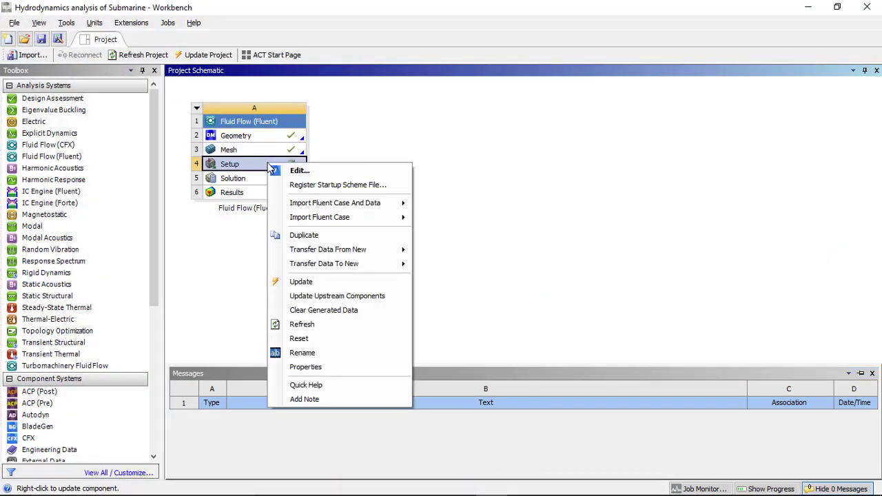
{"action": "left_click", "coordinate": [312, 171]}
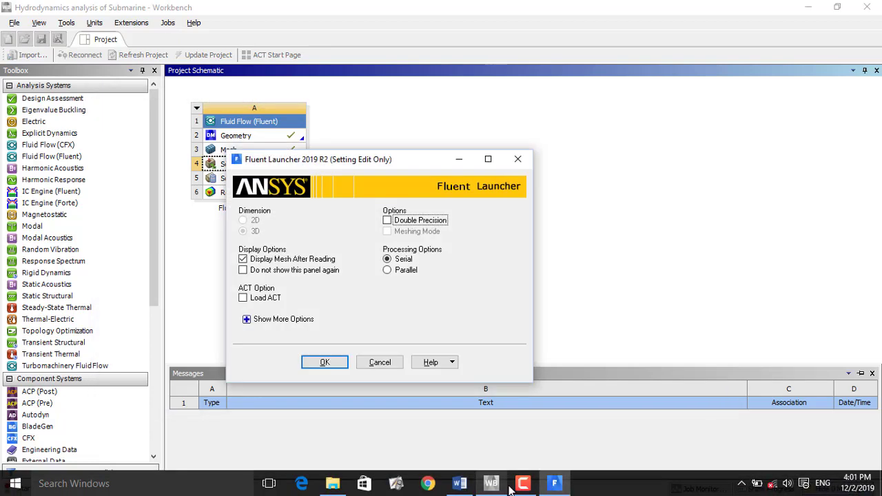
{"action": "left_click", "coordinate": [399, 221]}
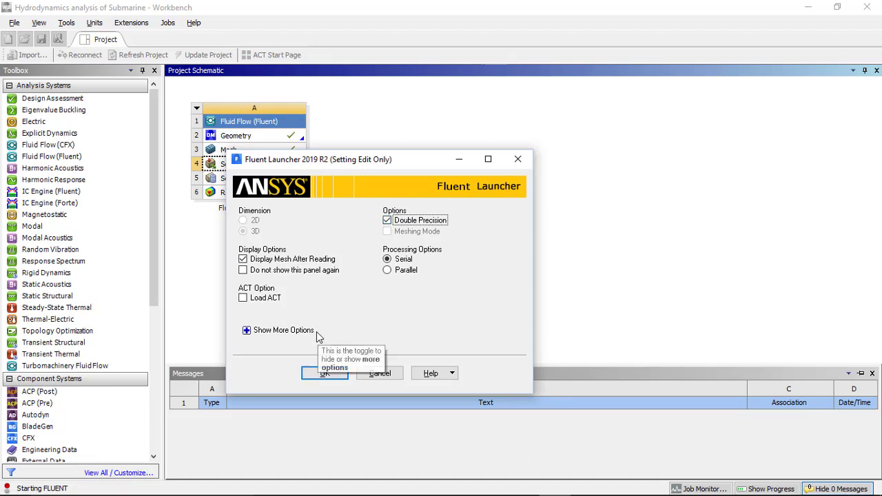
{"action": "left_click", "coordinate": [324, 373]}
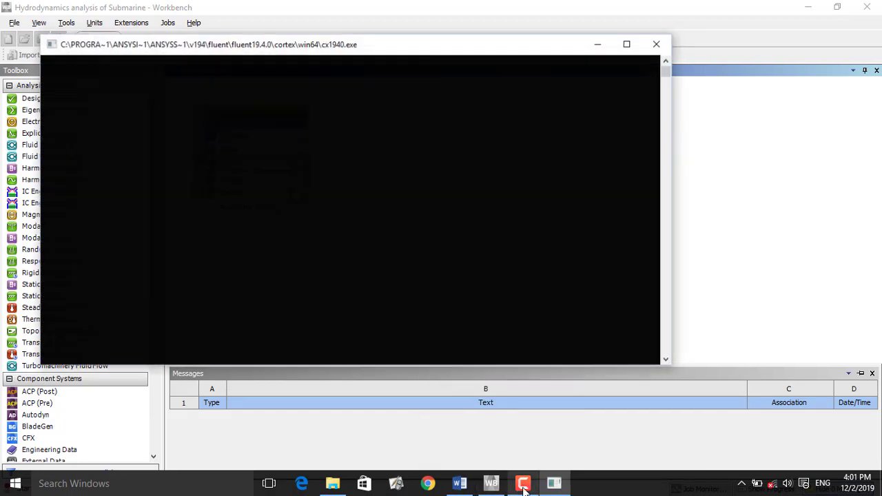
{"action": "left_click", "coordinate": [523, 487]}
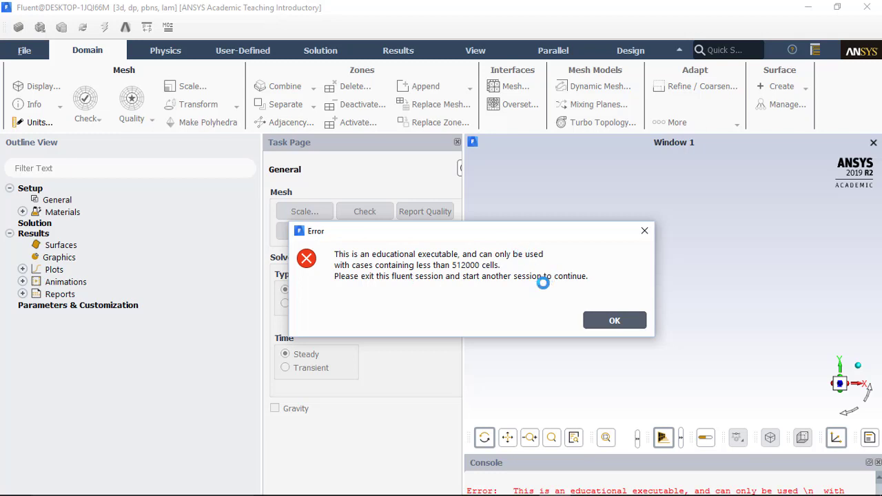
{"action": "left_click", "coordinate": [645, 233]}
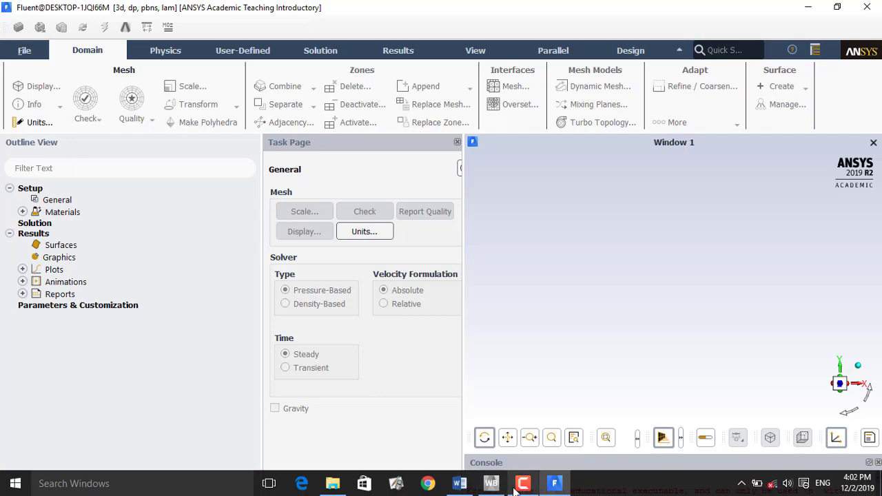
{"action": "left_click", "coordinate": [523, 484]}
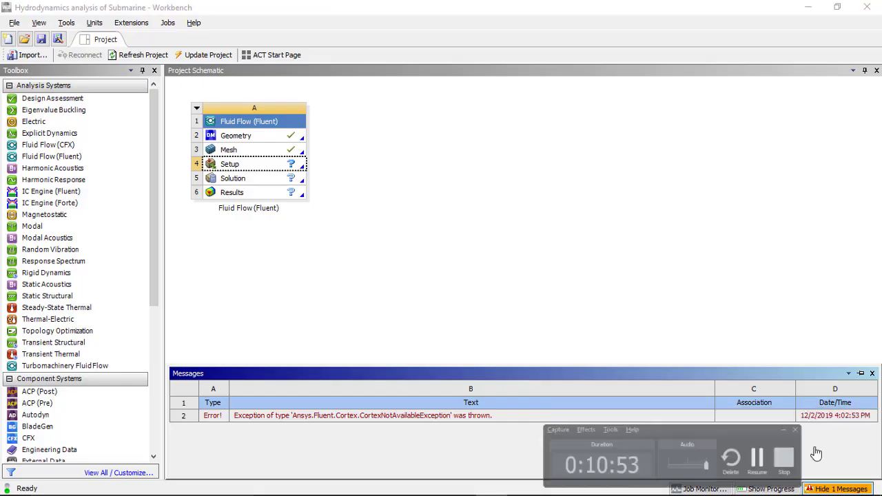
Reopen the Mesh cell of the Fluid Flow (Fluent) system for editing.
{"action": "left_click", "coordinate": [286, 165]}
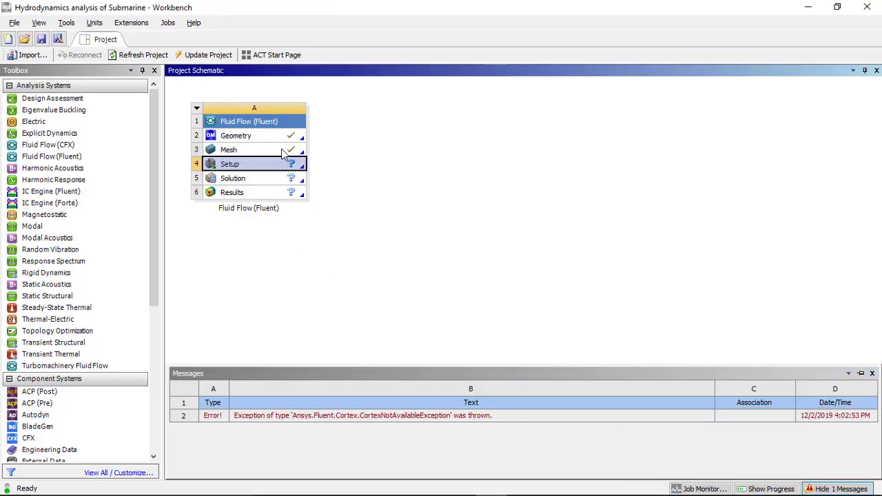
{"action": "left_click", "coordinate": [285, 152]}
{"action": "right_click", "coordinate": [283, 152]}
{"action": "left_click", "coordinate": [310, 159]}
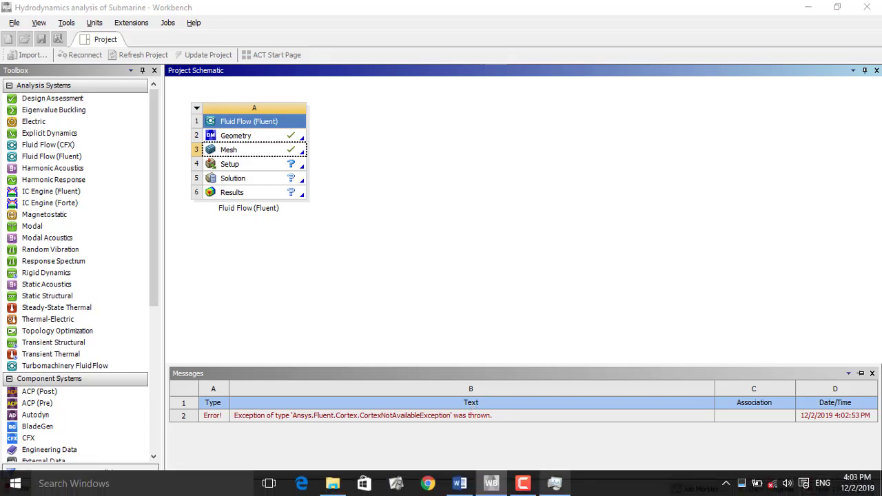
{"action": "left_click", "coordinate": [523, 486]}
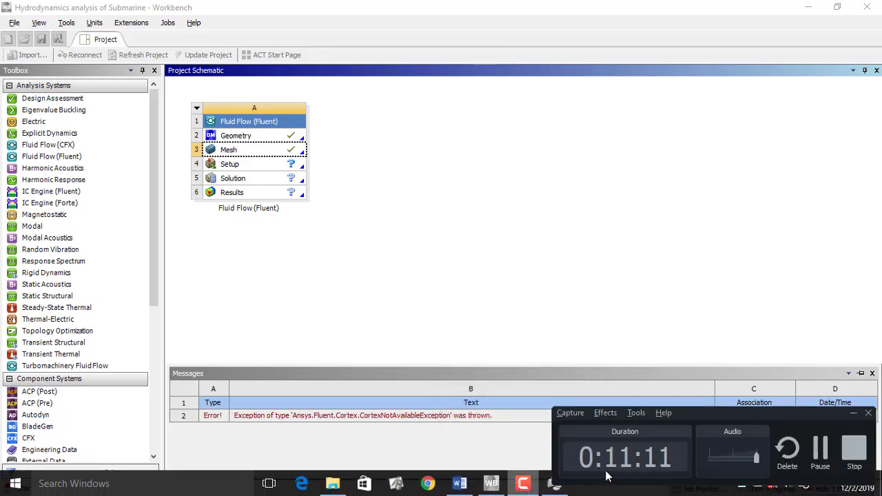
{"action": "left_click", "coordinate": [812, 460]}
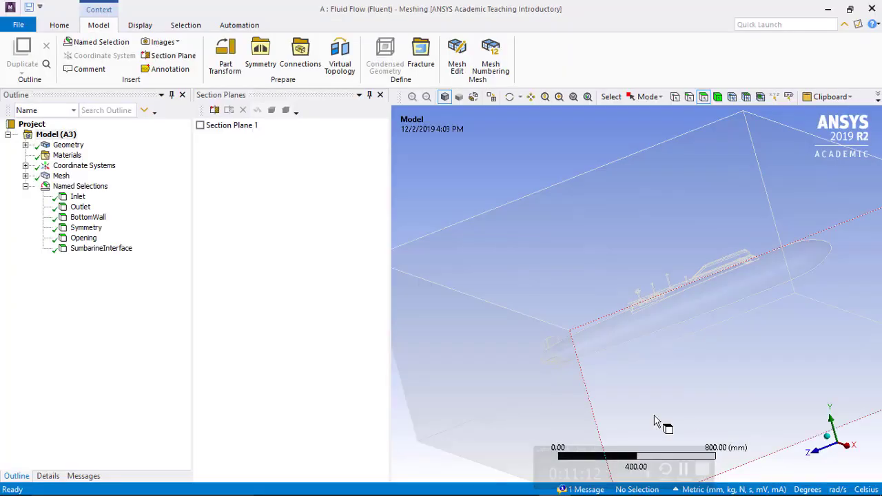
Set the global mesh element size to 500 mm and regenerate the mesh.
{"action": "left_click", "coordinate": [61, 178]}
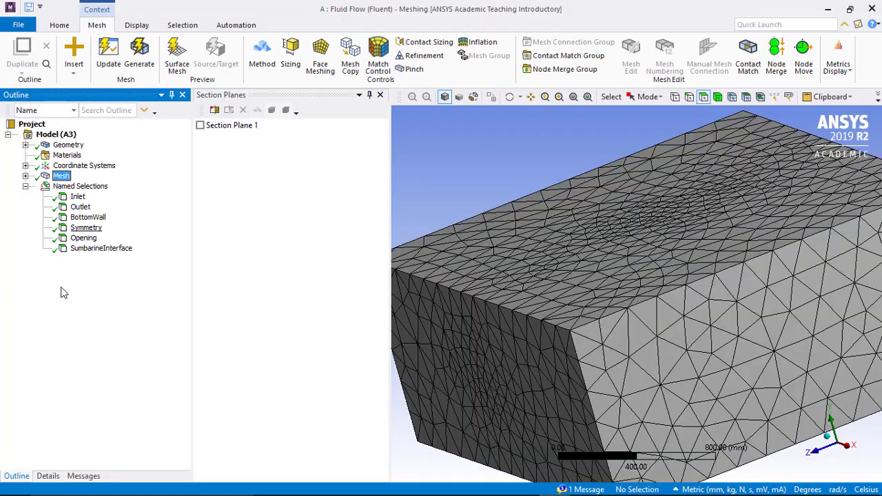
{"action": "left_click", "coordinate": [47, 475]}
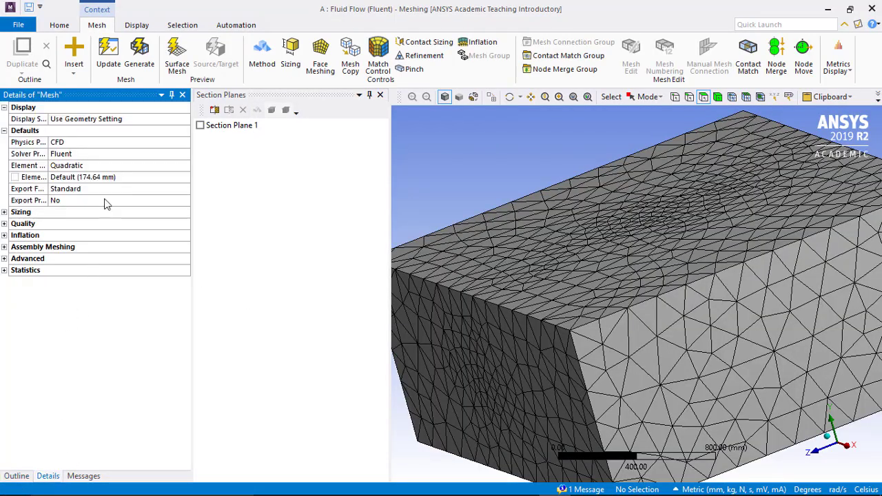
{"action": "left_click", "coordinate": [118, 177]}
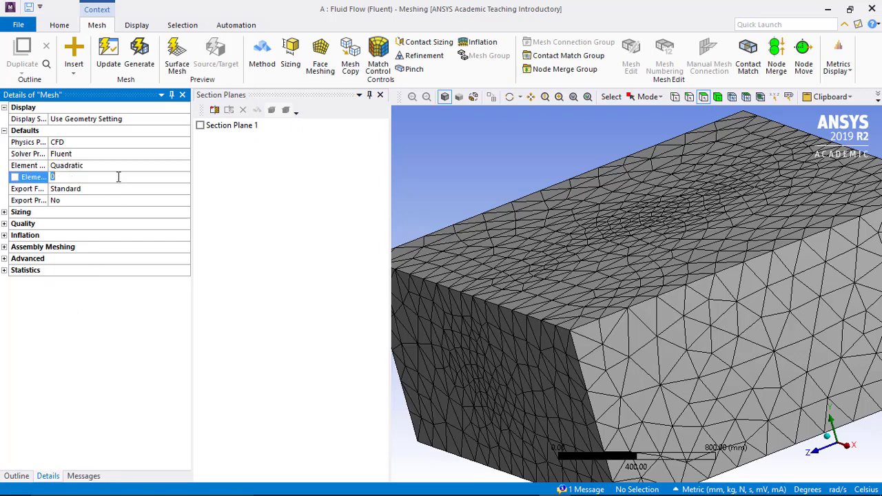
{"action": "type", "text": "55300"}
{"action": "key", "text": "BackSpace"}
{"action": "type", "text": "500"}
{"action": "left_click", "coordinate": [136, 58]}
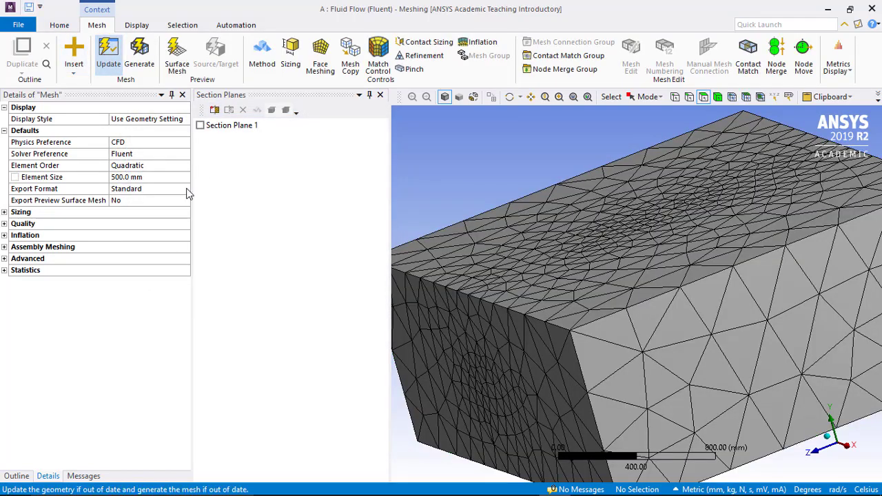
{"action": "mouse_move", "coordinate": [426, 473]}
{"action": "left_click", "coordinate": [523, 484]}
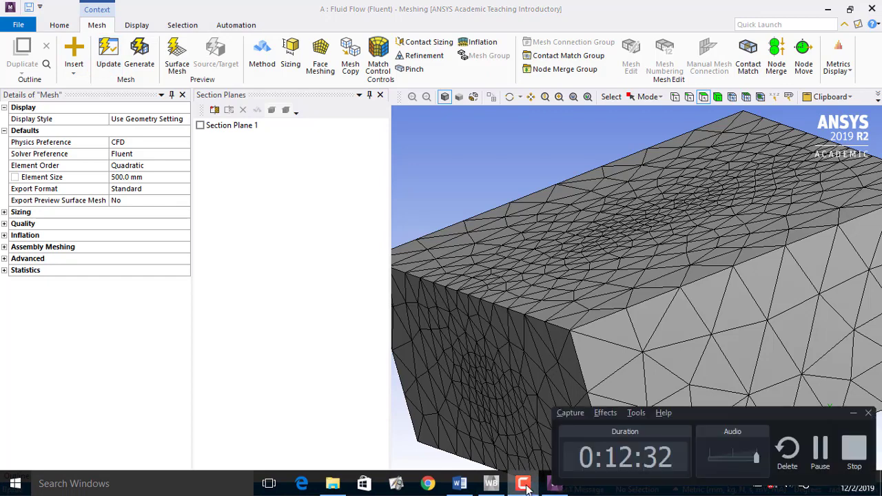
{"action": "left_click", "coordinate": [524, 484]}
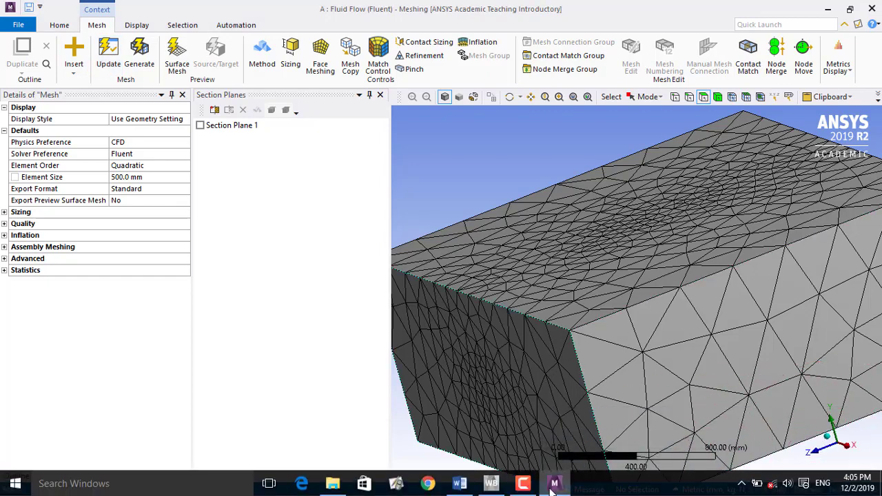
{"action": "left_click", "coordinate": [521, 487]}
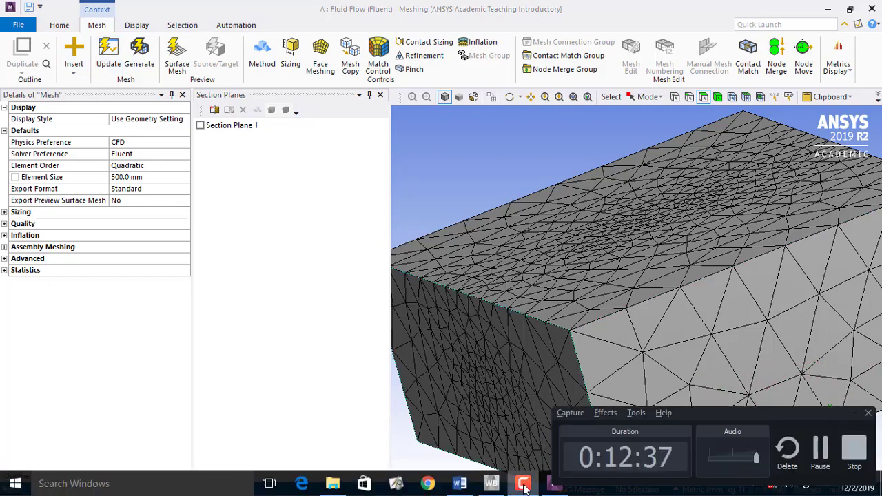
{"action": "left_click", "coordinate": [523, 487]}
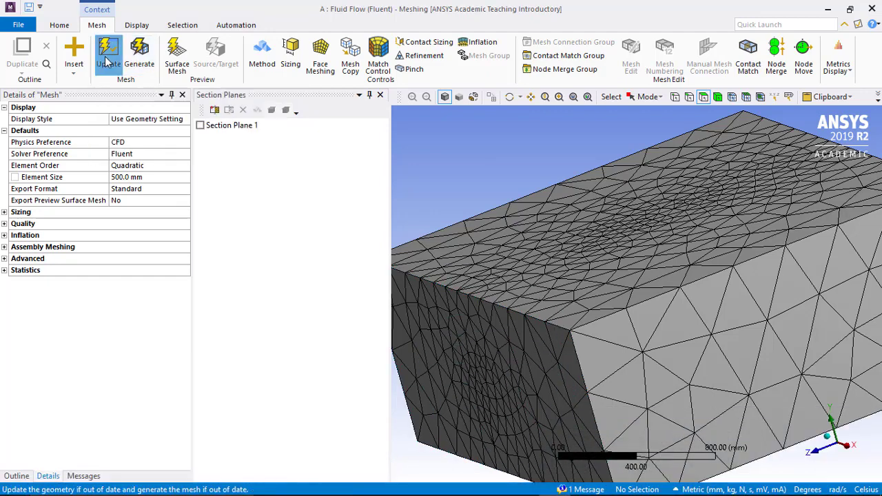
Save the project with the regenerated mesh and close the Meshing application.
{"action": "left_click", "coordinate": [18, 26]}
{"action": "left_click", "coordinate": [27, 111]}
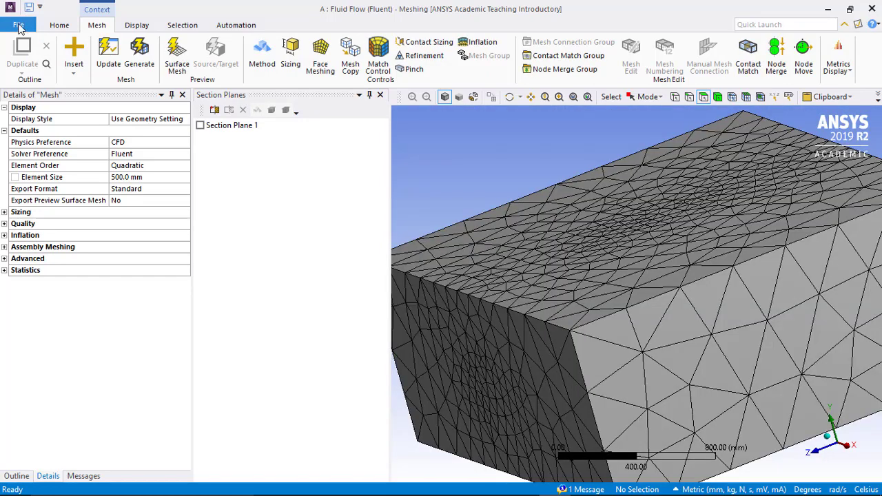
{"action": "left_click", "coordinate": [19, 26]}
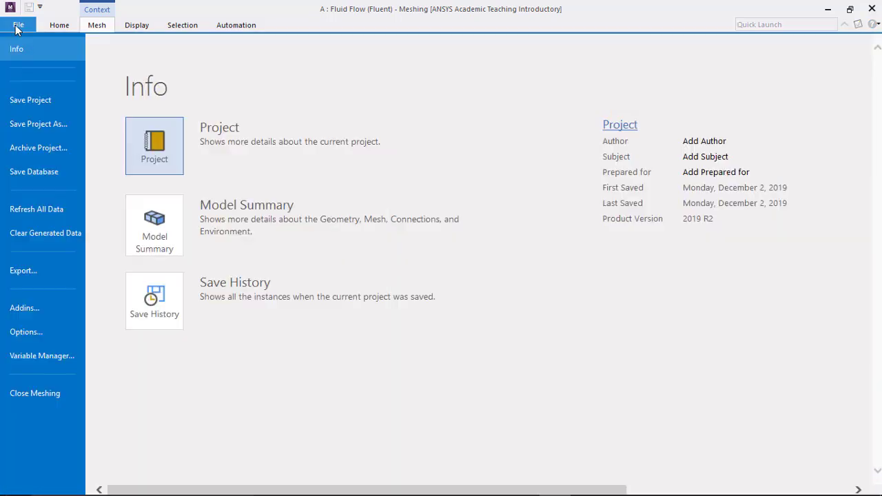
{"action": "left_click", "coordinate": [37, 394]}
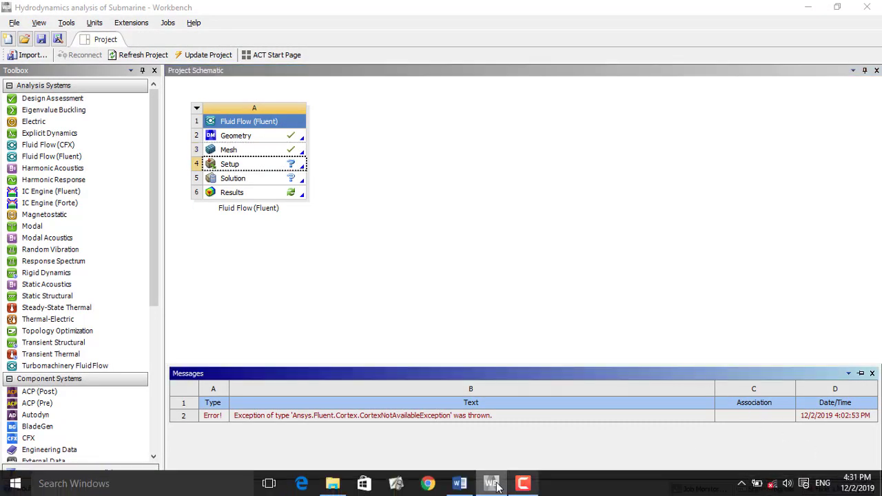
Reset the Setup cell of the Fluid Flow (Fluent) system in the project schematic.
{"action": "left_click", "coordinate": [523, 484]}
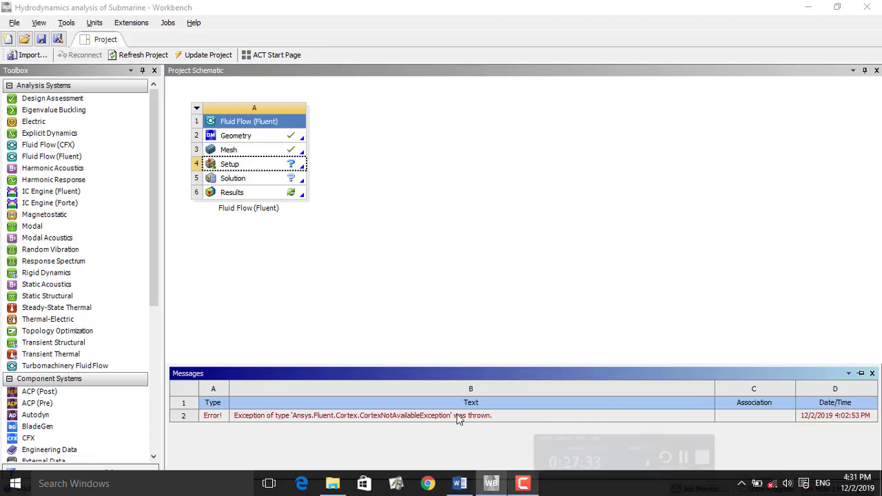
{"action": "right_click", "coordinate": [276, 167]}
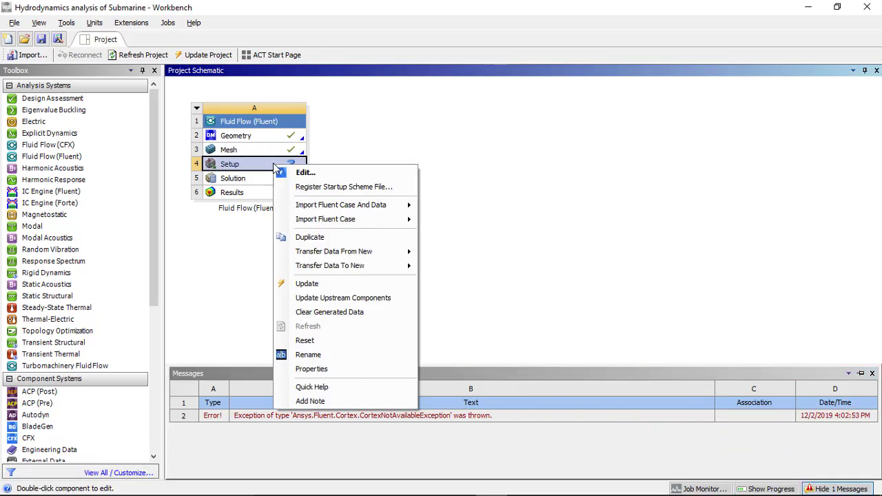
{"action": "left_click", "coordinate": [354, 342]}
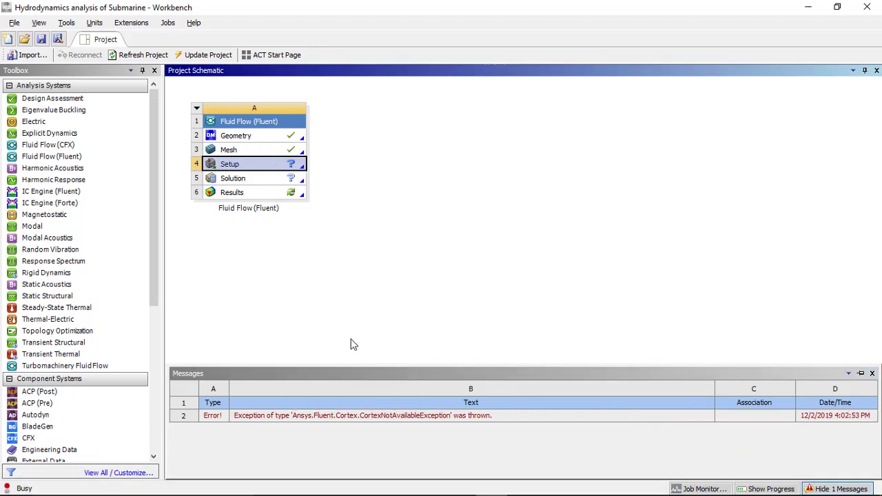
Confirm deleting the Setup cell's local and generated data and reopen the cell for editing.
{"action": "left_click", "coordinate": [465, 276]}
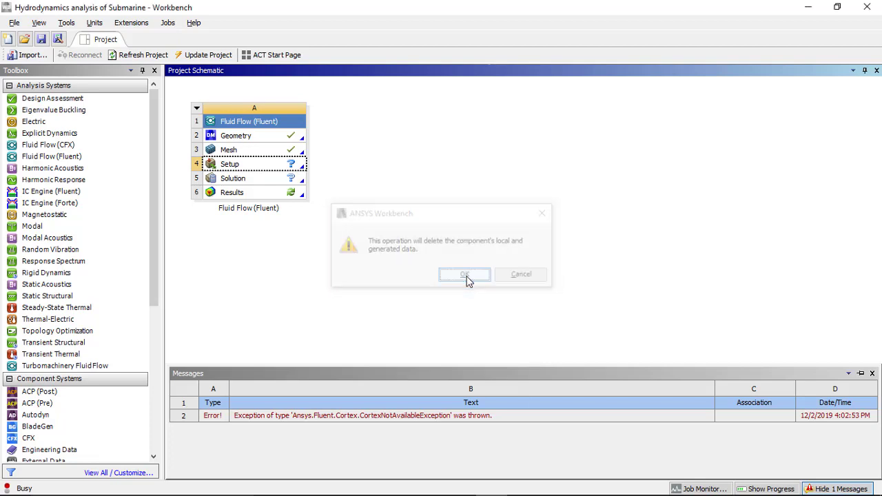
{"action": "right_click", "coordinate": [285, 169]}
{"action": "left_click", "coordinate": [311, 176]}
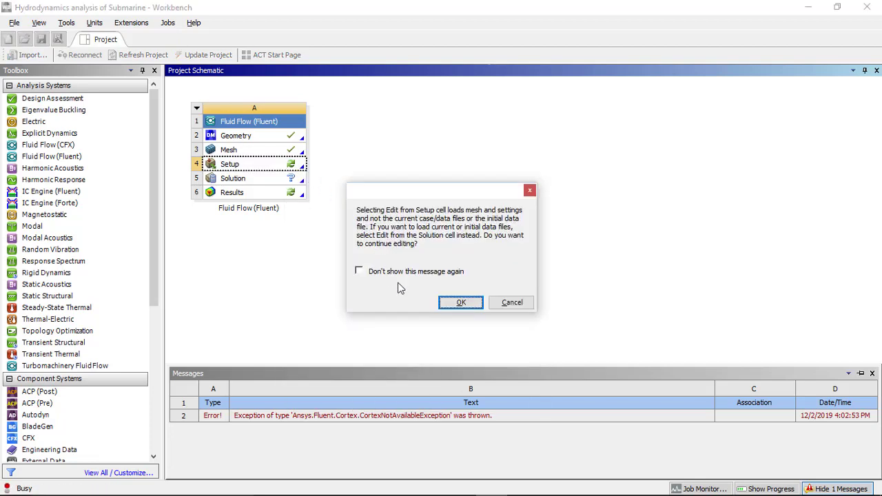
{"action": "left_click", "coordinate": [460, 304]}
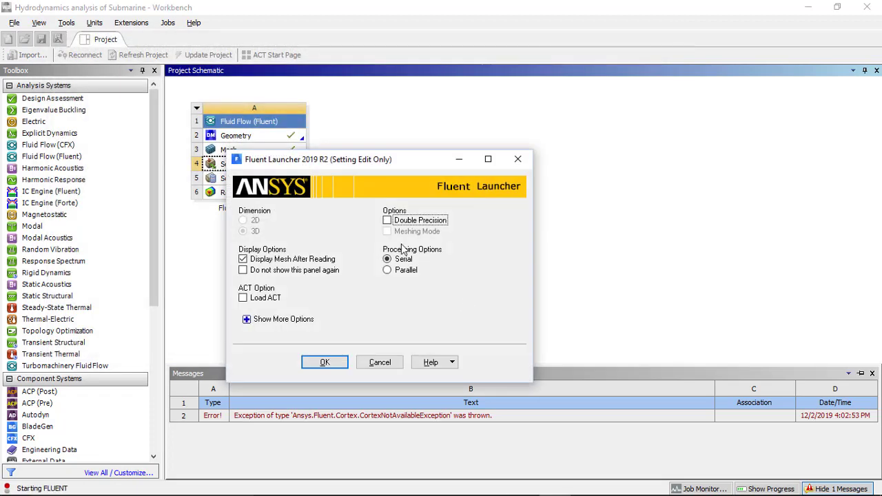
Start Fluent from the launcher with double precision enabled.
{"action": "left_click", "coordinate": [386, 220]}
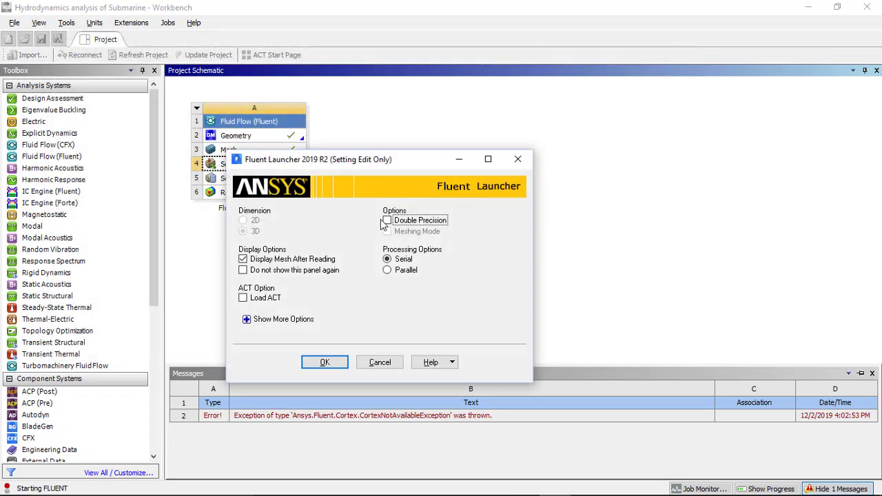
{"action": "left_click", "coordinate": [325, 373]}
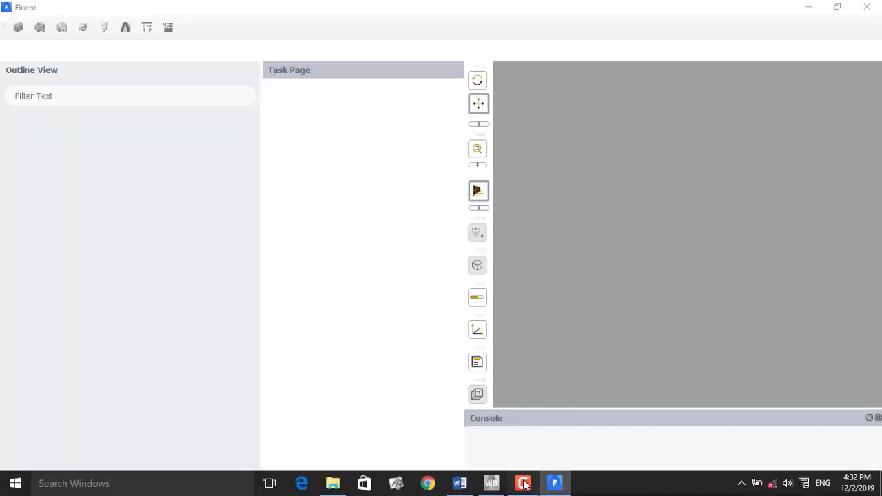
{"action": "left_click", "coordinate": [524, 484]}
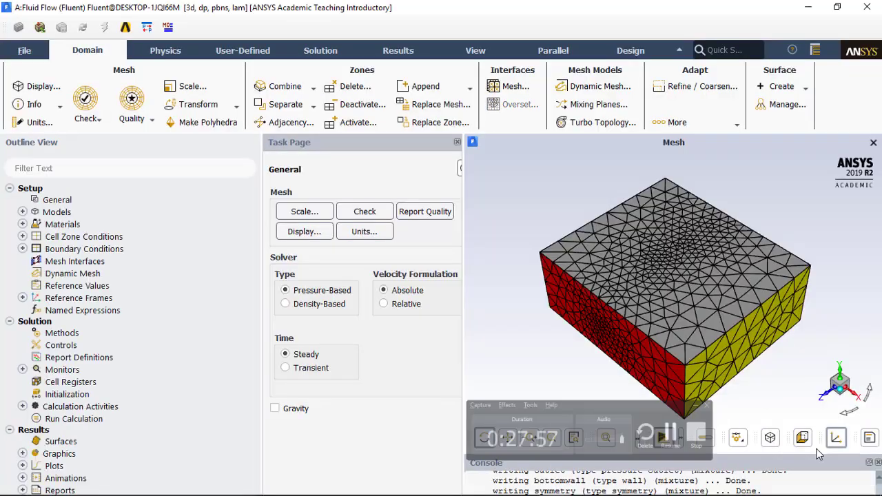
Make the front faces of the mesh transparent and view the submarine domain along the Z and X axes.
{"action": "left_click", "coordinate": [802, 438]}
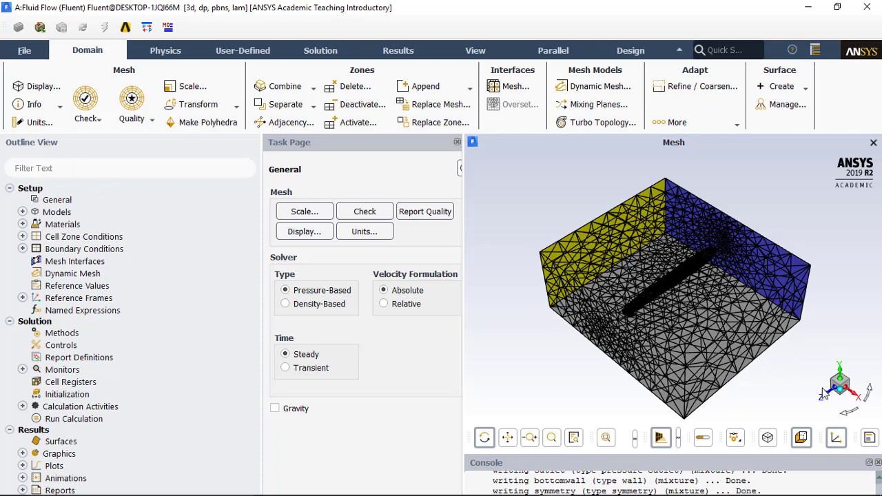
{"action": "left_click", "coordinate": [828, 396]}
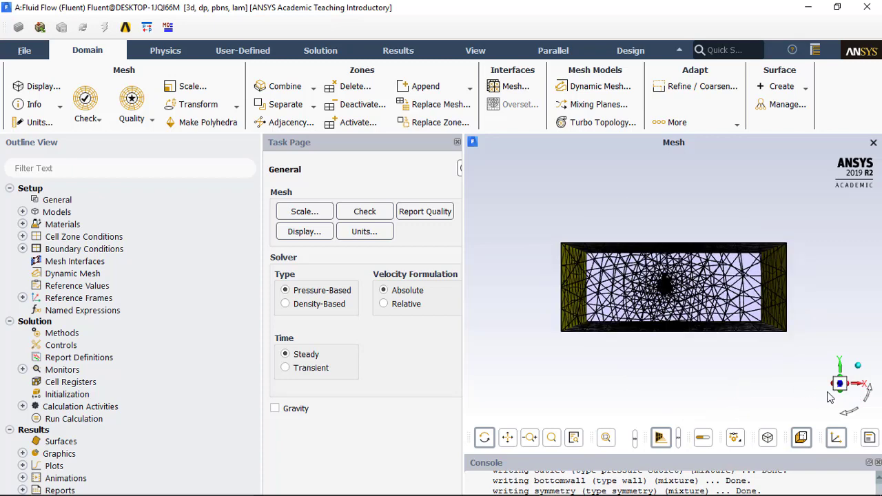
{"action": "left_click", "coordinate": [860, 385]}
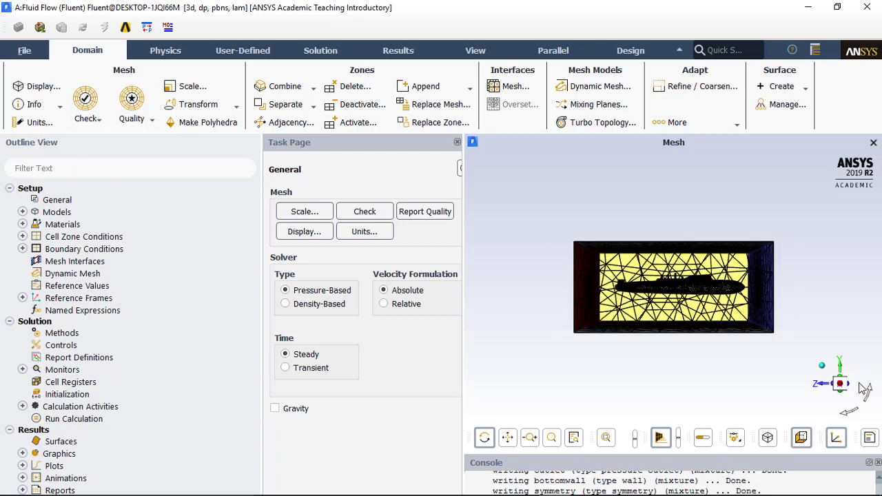
{"action": "left_click", "coordinate": [824, 386]}
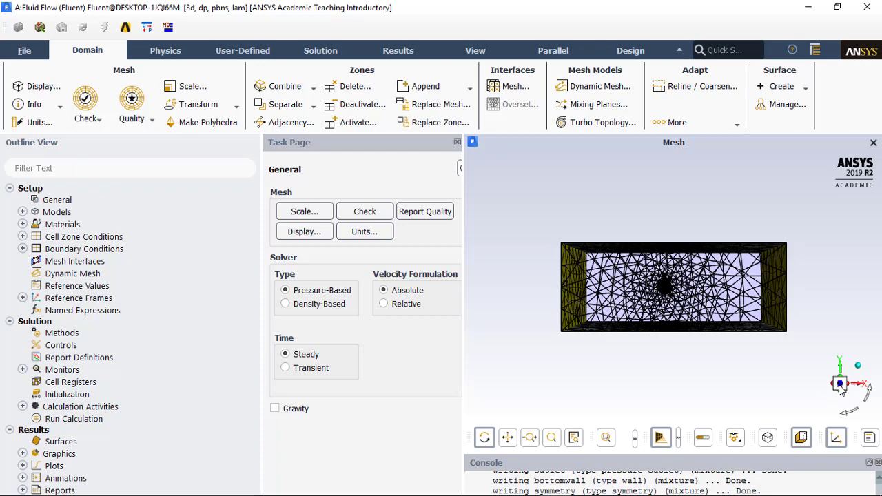
{"action": "left_click", "coordinate": [840, 383]}
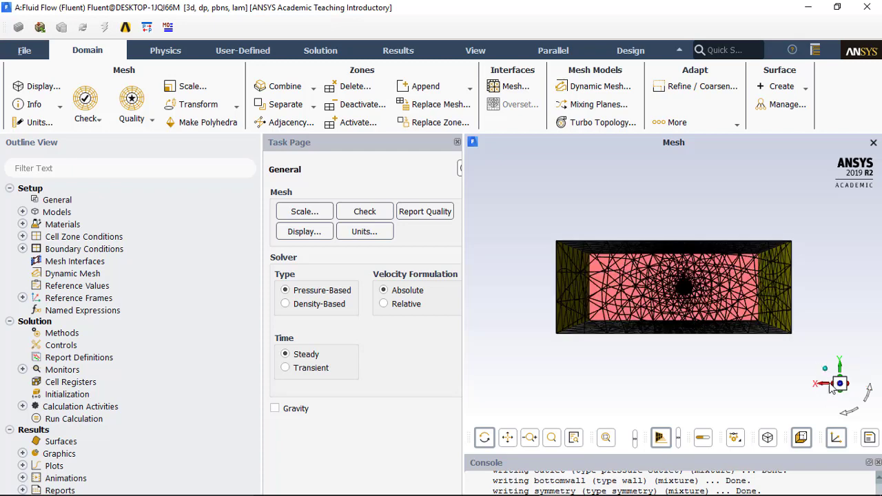
{"action": "left_click", "coordinate": [825, 385]}
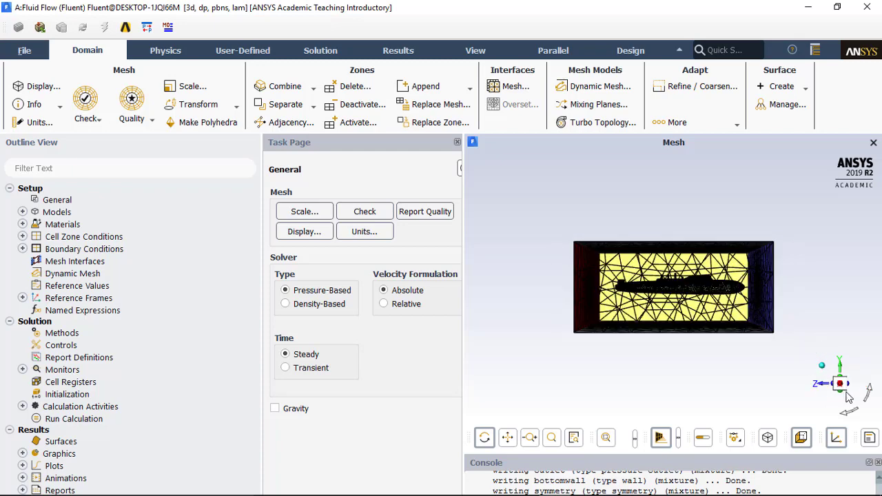
{"action": "left_click", "coordinate": [865, 406]}
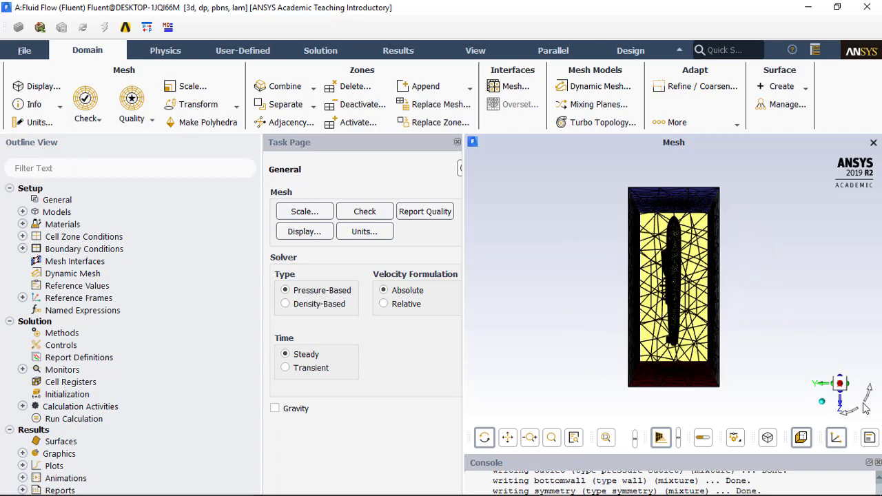
{"action": "left_click", "coordinate": [865, 406]}
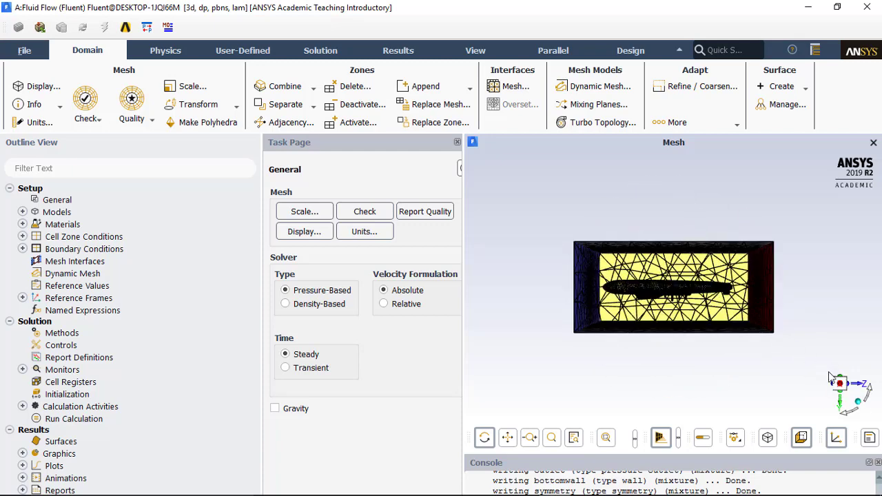
{"action": "left_click", "coordinate": [849, 412]}
{"action": "left_click", "coordinate": [850, 412]}
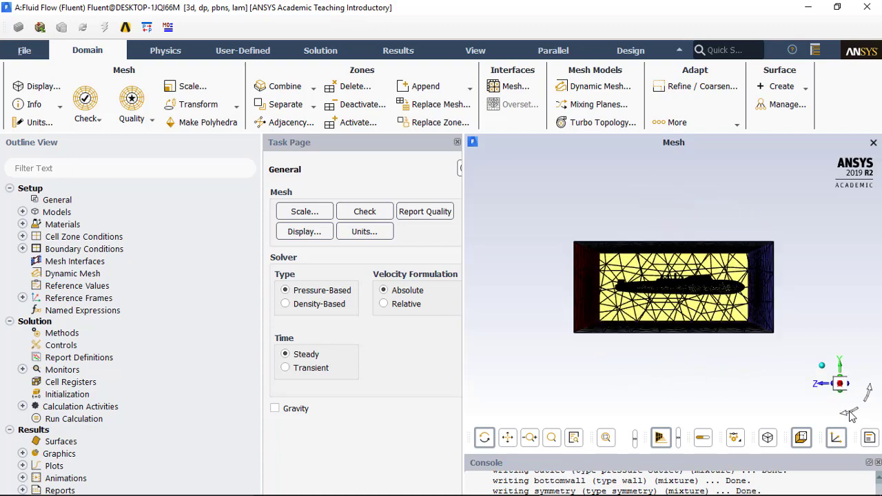
{"action": "left_click", "coordinate": [850, 413]}
{"action": "left_click", "coordinate": [850, 412]}
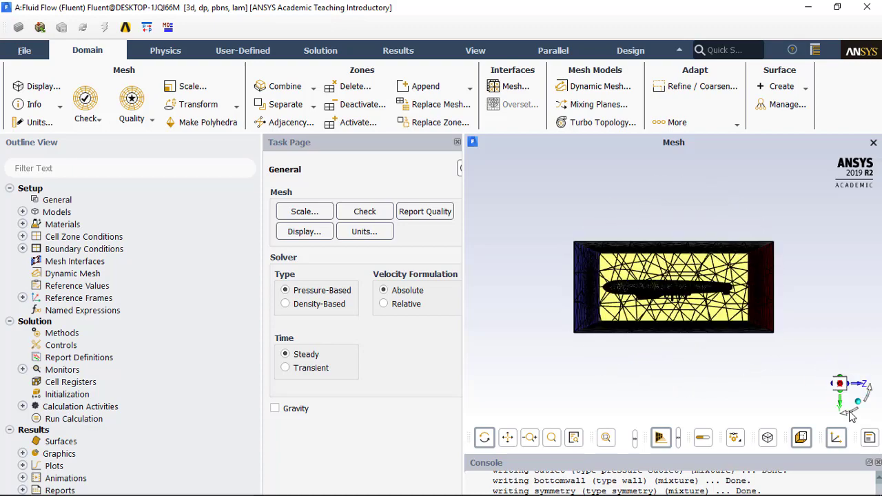
{"action": "left_click", "coordinate": [849, 412]}
{"action": "left_click", "coordinate": [849, 412]}
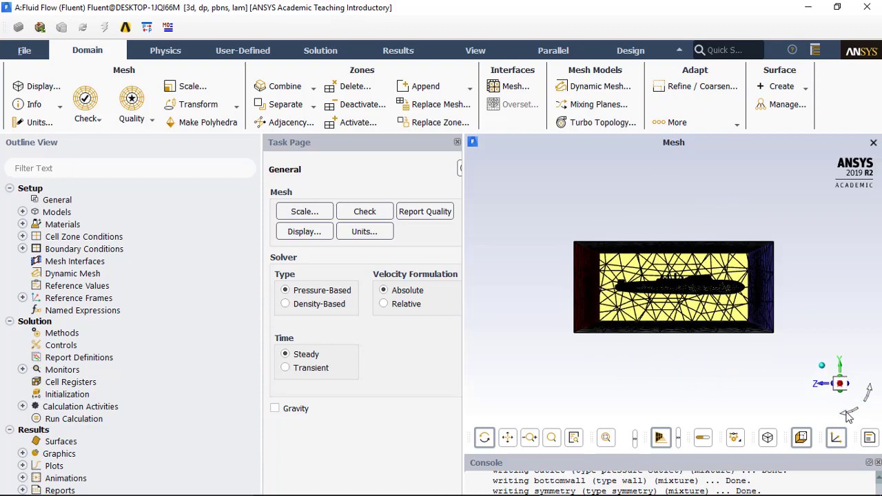
Select the symmetry boundary on the mesh and view the submarine from the opposite side along the X axis.
{"action": "left_click", "coordinate": [744, 297]}
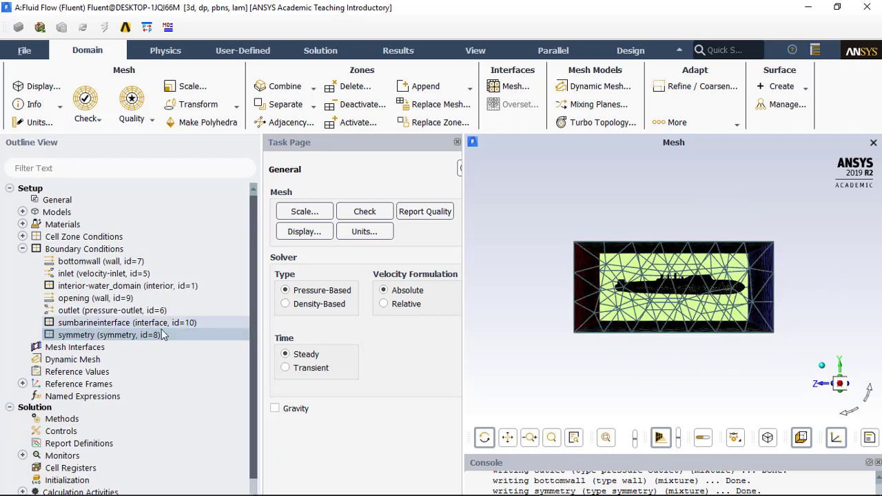
{"action": "left_click", "coordinate": [56, 201]}
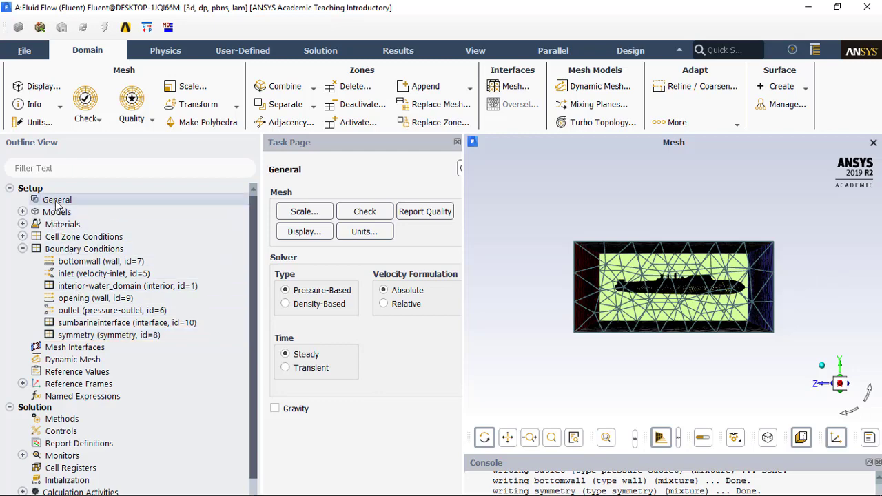
{"action": "left_click", "coordinate": [829, 389]}
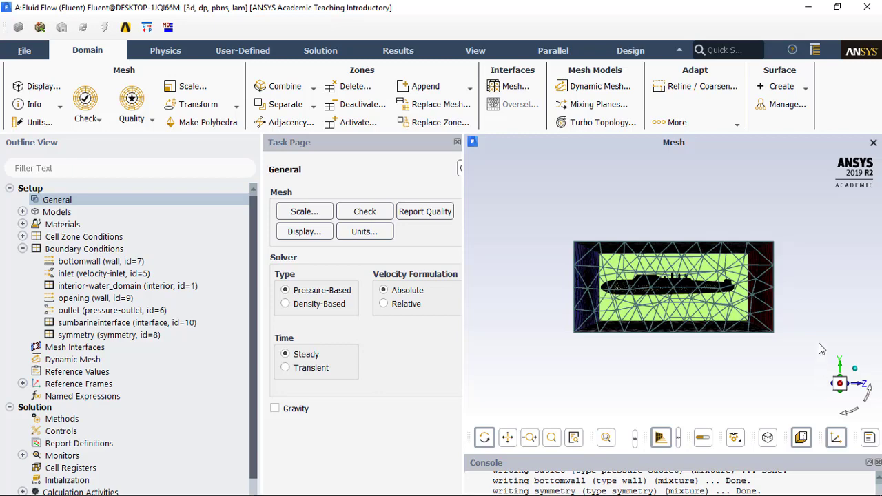
{"action": "left_click", "coordinate": [806, 303]}
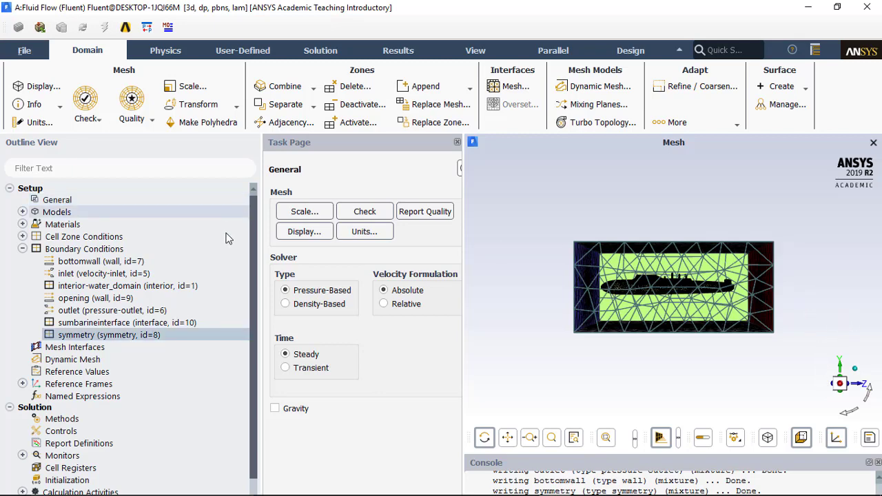
{"action": "left_click", "coordinate": [109, 335]}
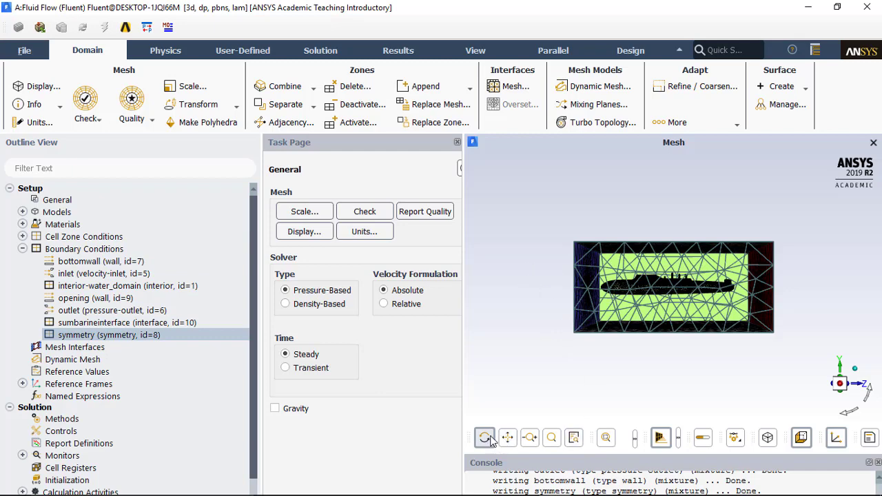
{"action": "mouse_move", "coordinate": [473, 489]}
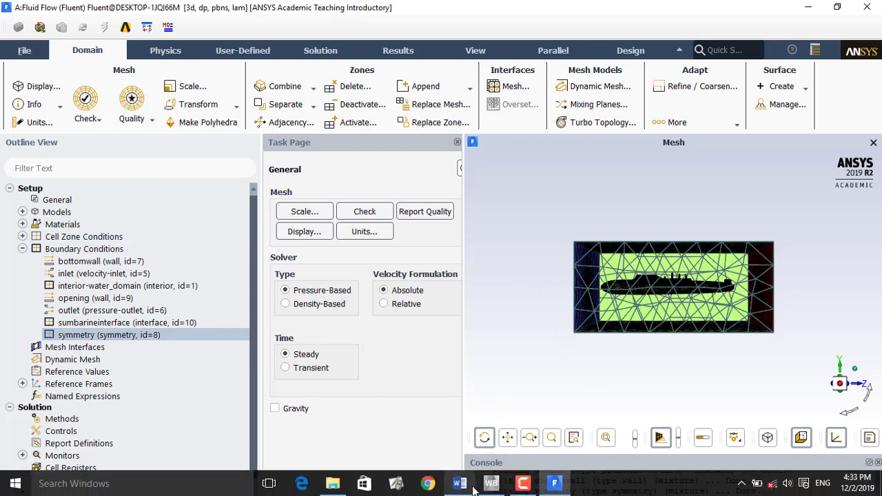
{"action": "left_click", "coordinate": [523, 484]}
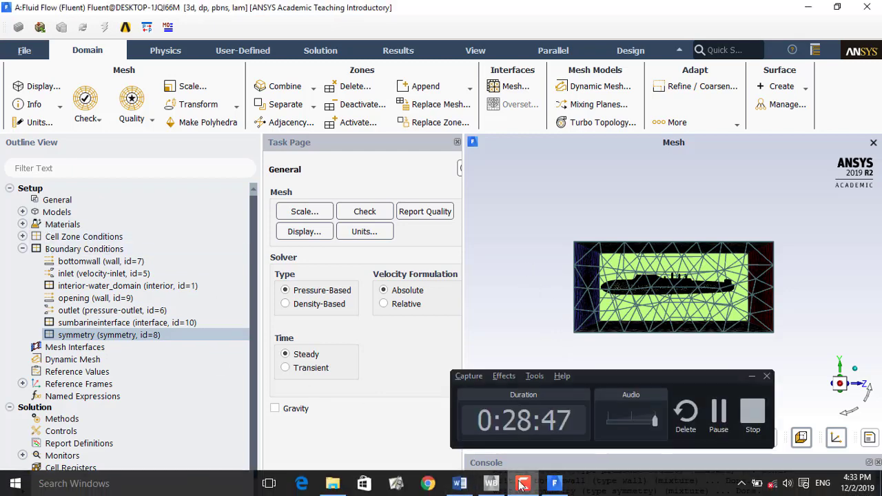
{"action": "left_click", "coordinate": [523, 484]}
Set the viscous model to Standard k-epsilon (2 eqn) with Standard Wall Functions.
{"action": "left_click", "coordinate": [59, 201]}
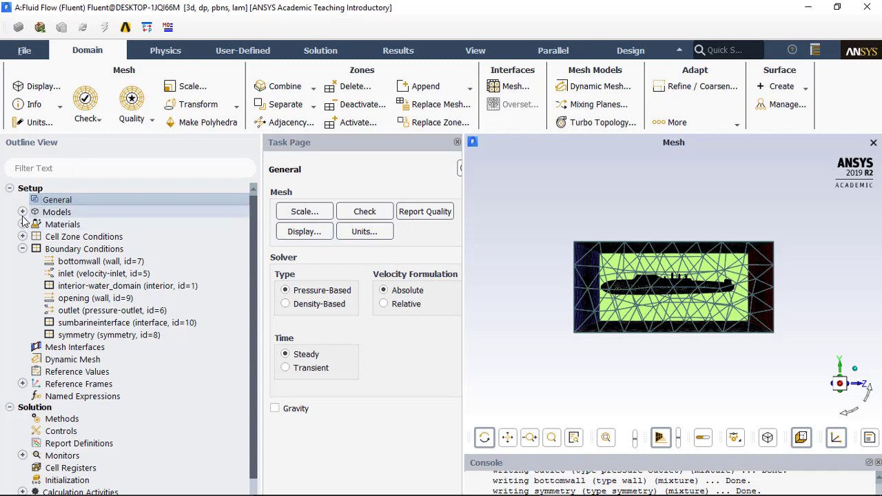
{"action": "double_click", "coordinate": [52, 212]}
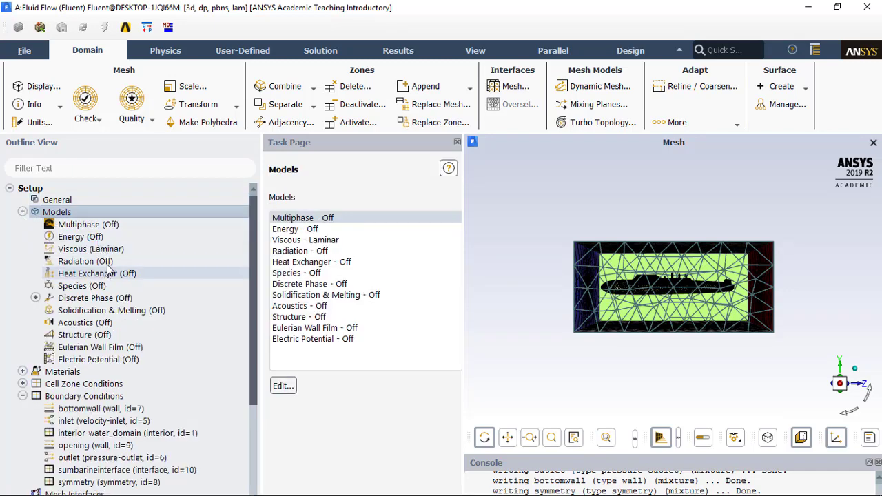
{"action": "left_click", "coordinate": [330, 241]}
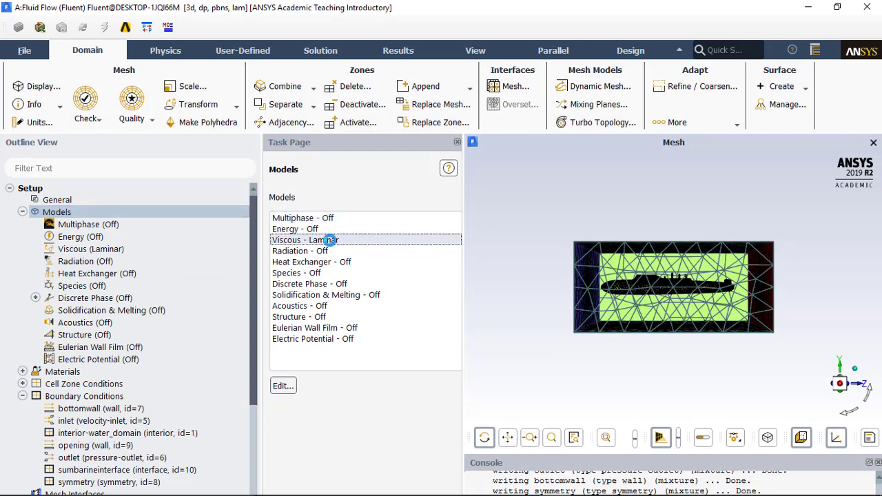
{"action": "double_click", "coordinate": [331, 240]}
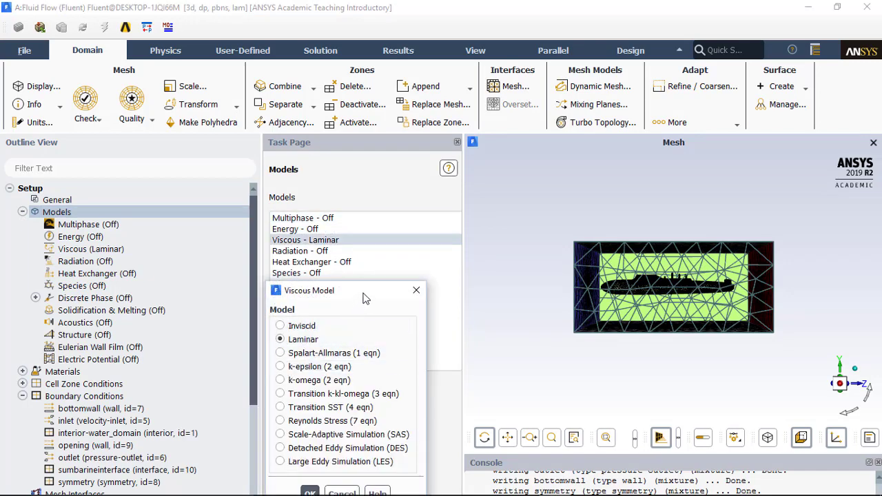
{"action": "left_click_drag", "start_coordinate": [365, 298], "coordinate": [491, 158]}
{"action": "left_click", "coordinate": [434, 228]}
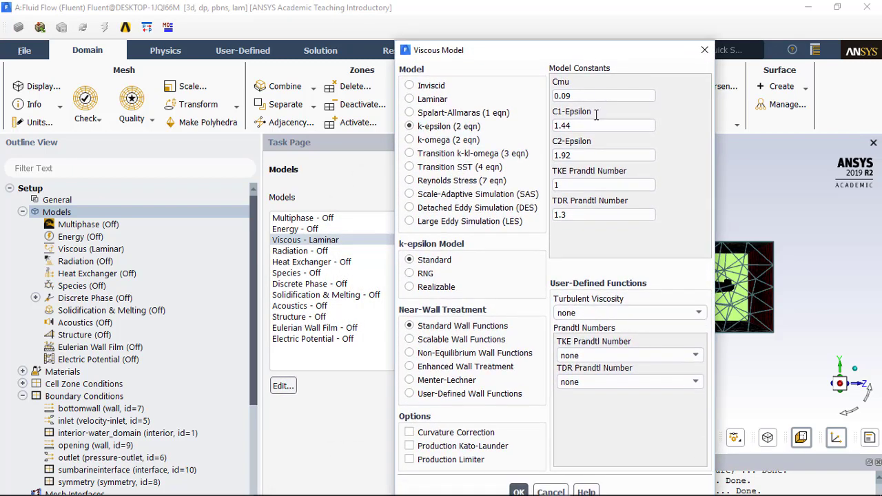
{"action": "left_click", "coordinate": [518, 491]}
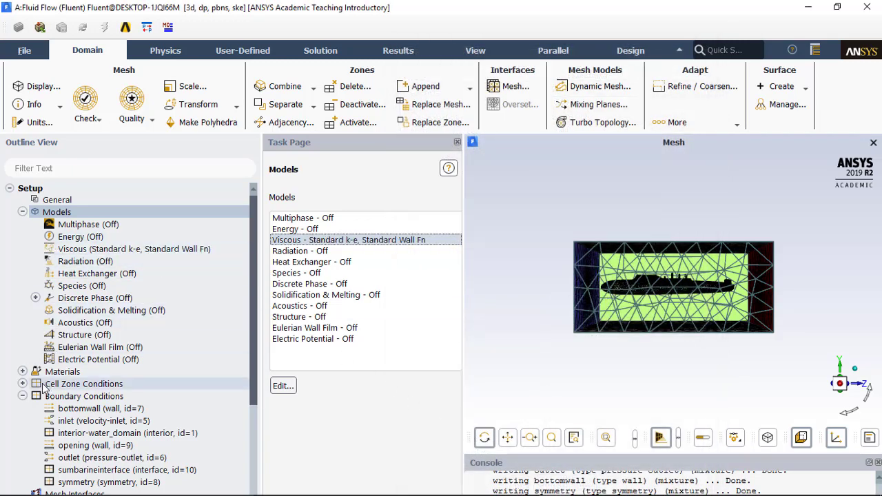
Copy water-liquid (h2o<l>) from the Fluent database into the case as a fluid material.
{"action": "left_click", "coordinate": [23, 371]}
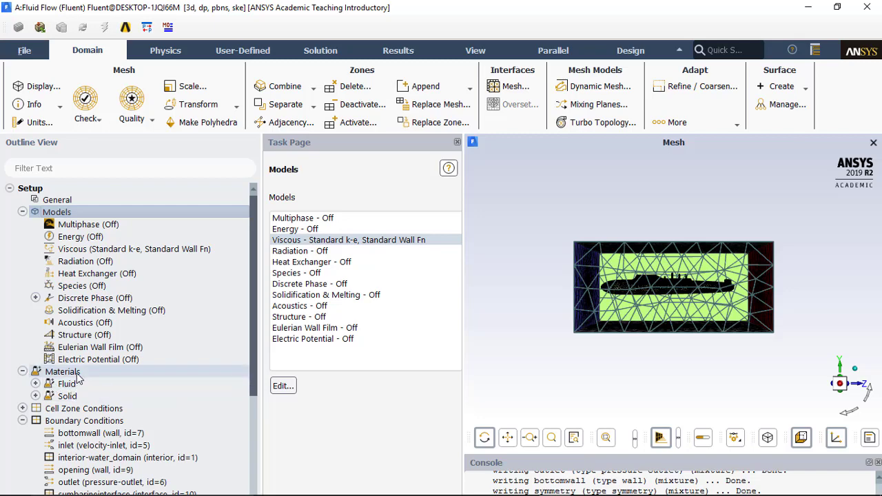
{"action": "double_click", "coordinate": [78, 375]}
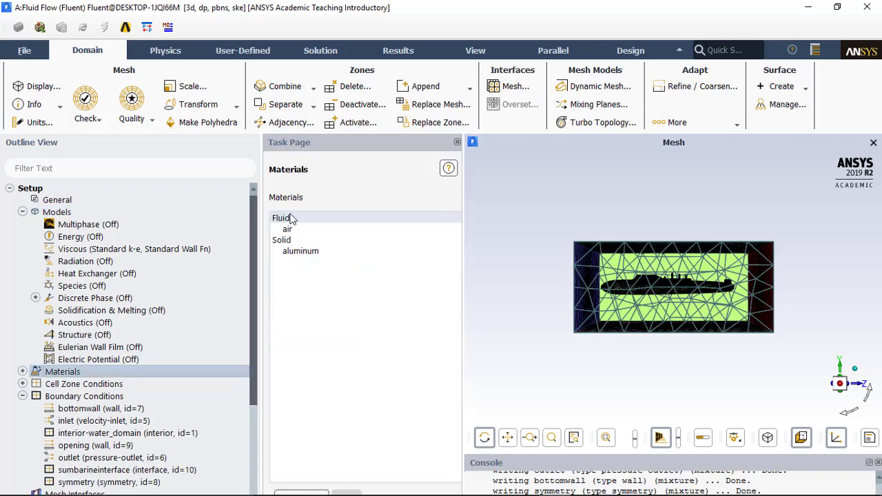
{"action": "left_click", "coordinate": [289, 218]}
{"action": "double_click", "coordinate": [290, 217]}
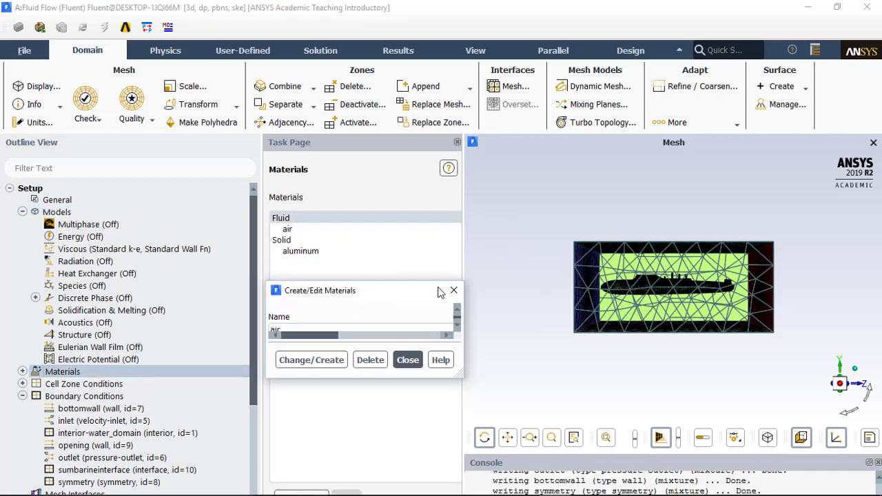
{"action": "left_click", "coordinate": [743, 366]}
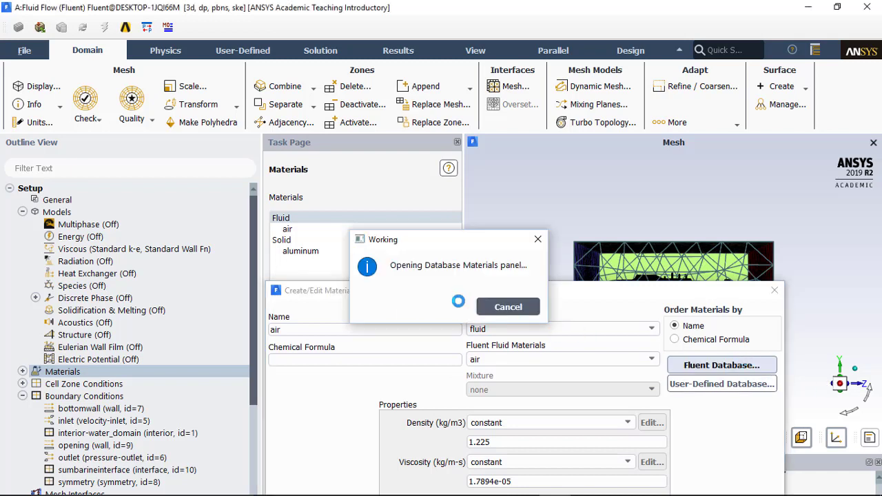
{"action": "left_click_drag", "start_coordinate": [457, 345], "coordinate": [457, 381]}
{"action": "left_click", "coordinate": [314, 358]}
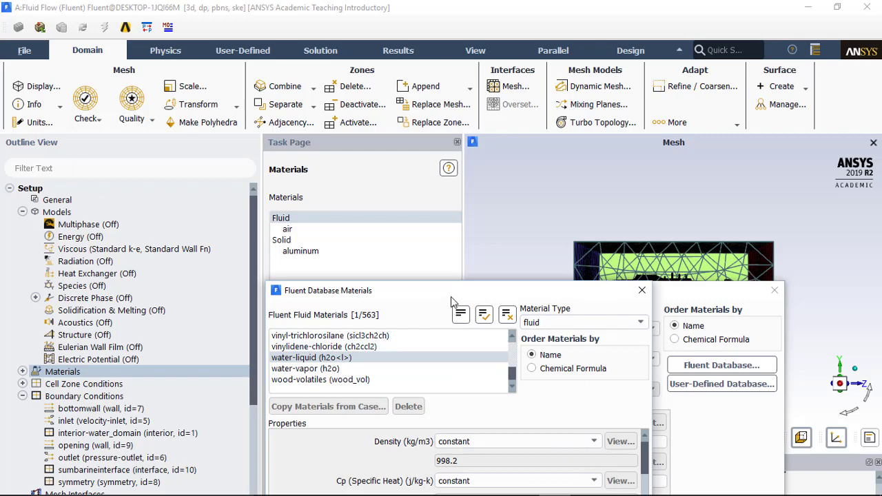
{"action": "left_click_drag", "start_coordinate": [453, 302], "coordinate": [457, 90]}
{"action": "left_click", "coordinate": [482, 416]}
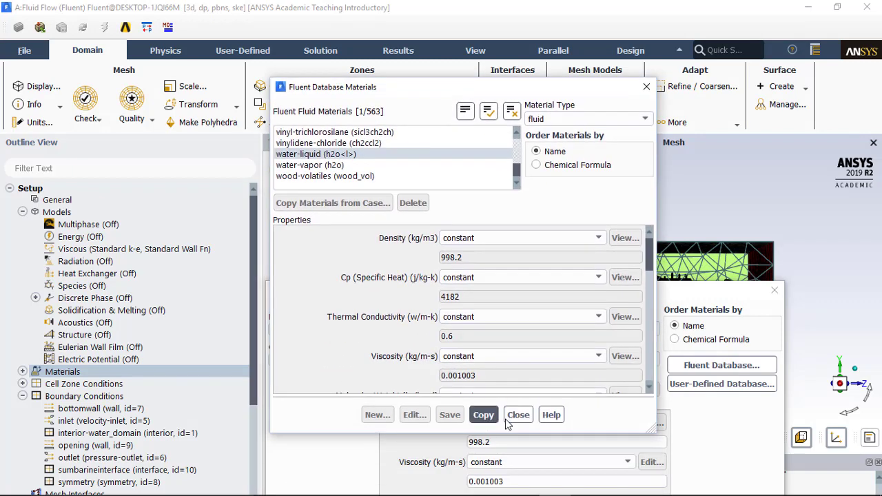
{"action": "left_click", "coordinate": [519, 415]}
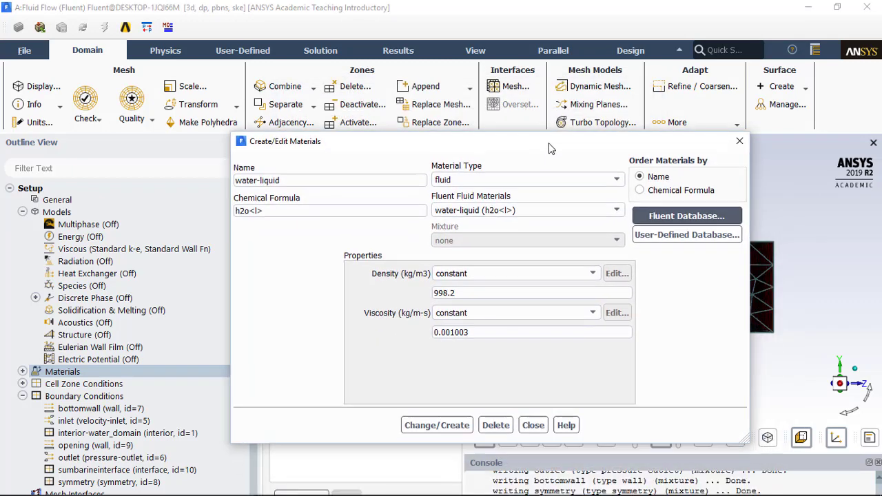
{"action": "left_click", "coordinate": [437, 426]}
{"action": "left_click", "coordinate": [533, 425]}
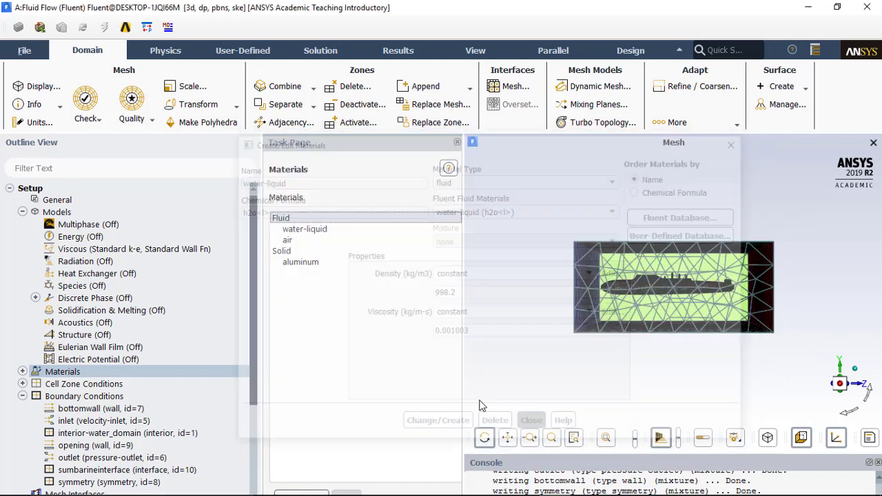
Review the water-liquid material's density and viscosity settings, leaving them as they are.
{"action": "left_click", "coordinate": [324, 232]}
{"action": "double_click", "coordinate": [324, 232]}
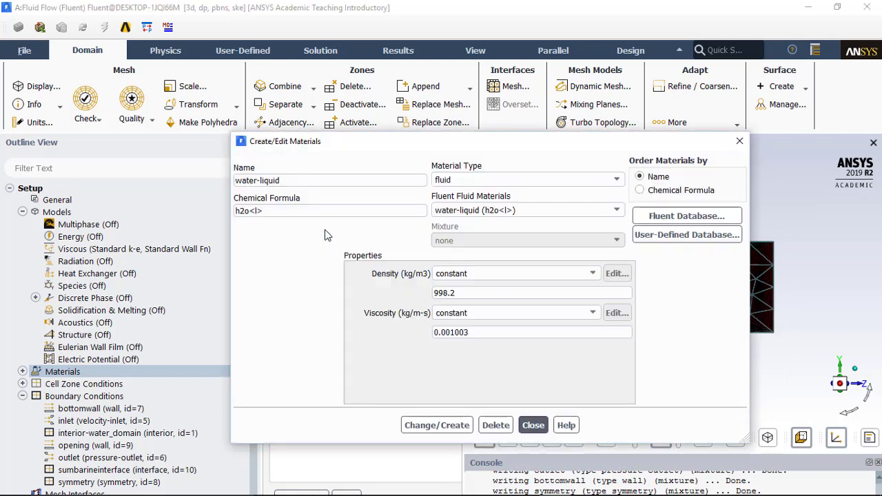
{"action": "left_click", "coordinate": [472, 425]}
{"action": "left_click", "coordinate": [532, 425]}
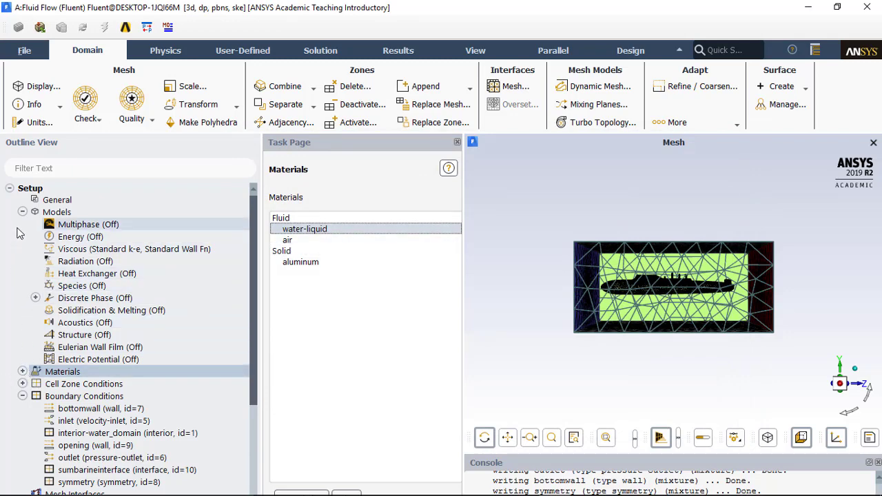
List the boundary zones and choose velocity-inlet as the type of the inlet zone.
{"action": "left_click", "coordinate": [22, 212]}
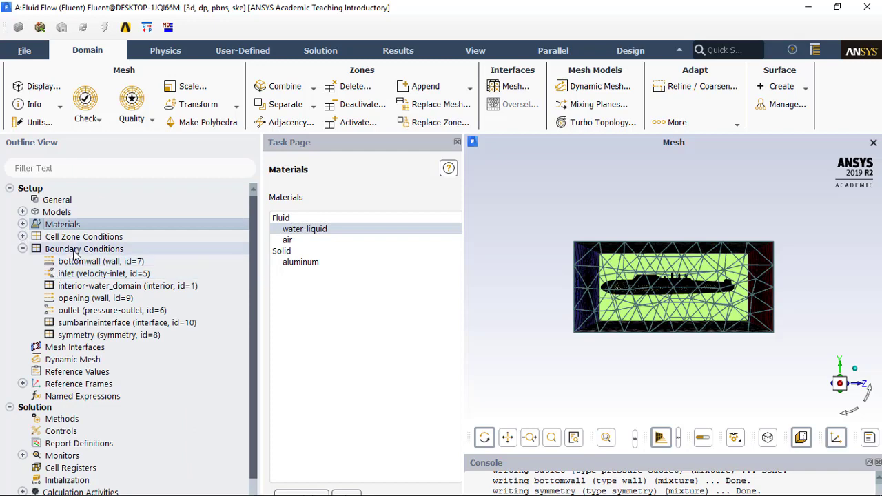
{"action": "left_click", "coordinate": [22, 249]}
{"action": "double_click", "coordinate": [76, 251]}
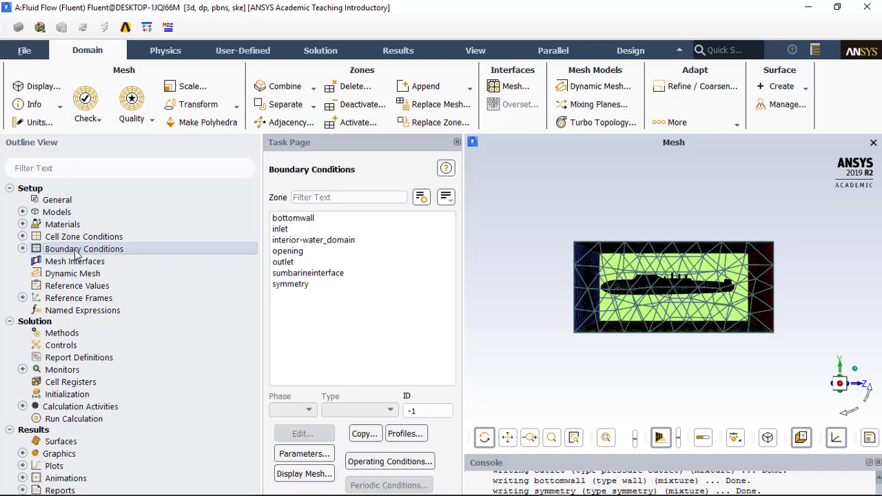
{"action": "left_click", "coordinate": [290, 229]}
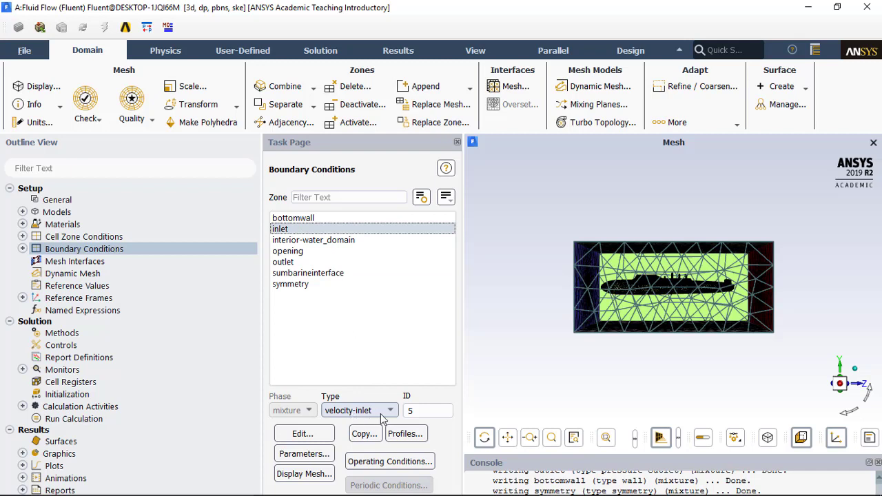
{"action": "right_click", "coordinate": [118, 252]}
{"action": "mouse_move", "coordinate": [155, 309]}
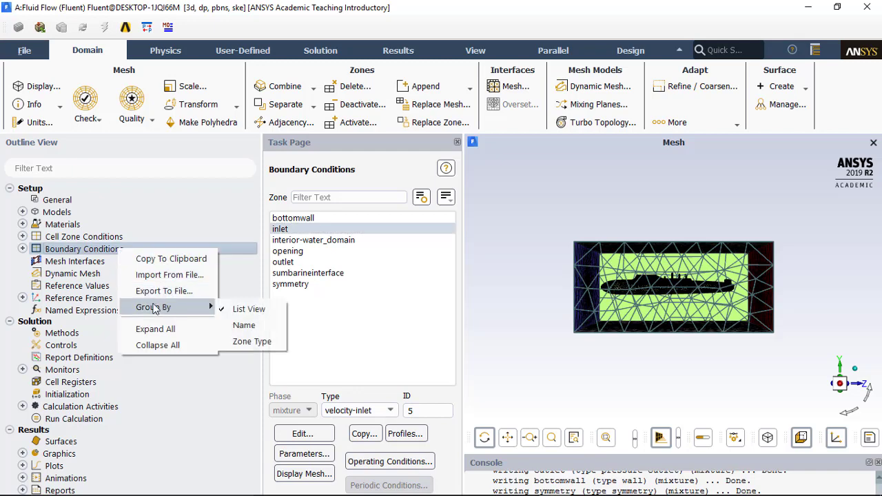
{"action": "left_click", "coordinate": [22, 250]}
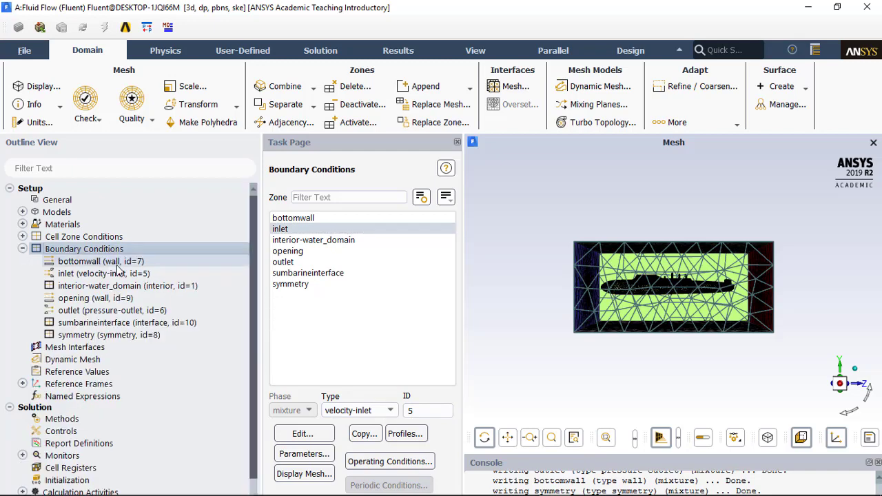
{"action": "left_click", "coordinate": [386, 412]}
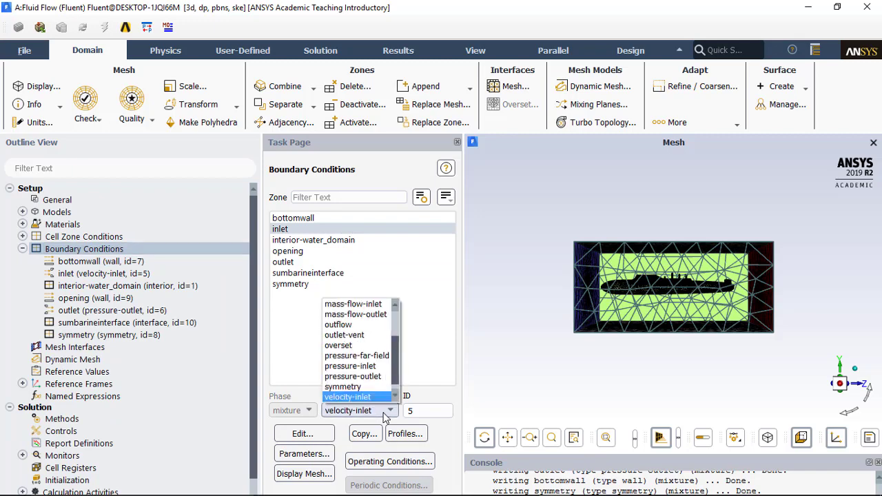
{"action": "left_click", "coordinate": [364, 397]}
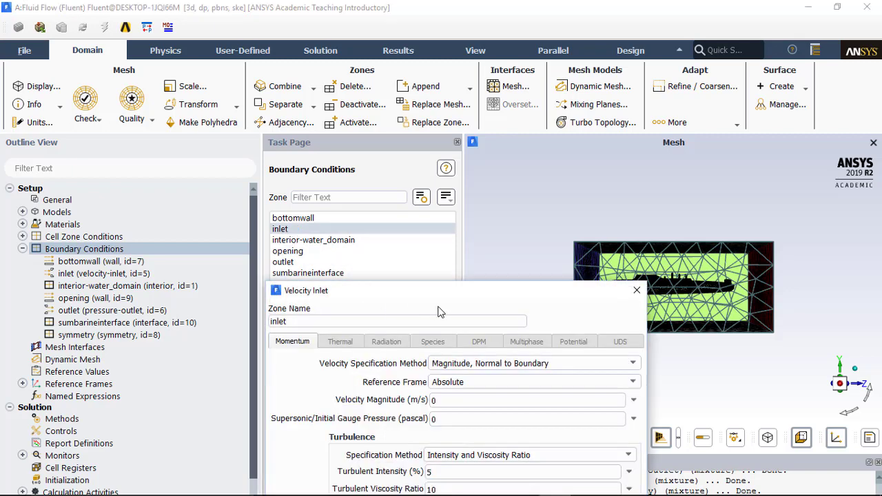
Set the inlet's velocity magnitude to 50 m/s.
{"action": "left_click_drag", "start_coordinate": [471, 290], "coordinate": [537, 170]}
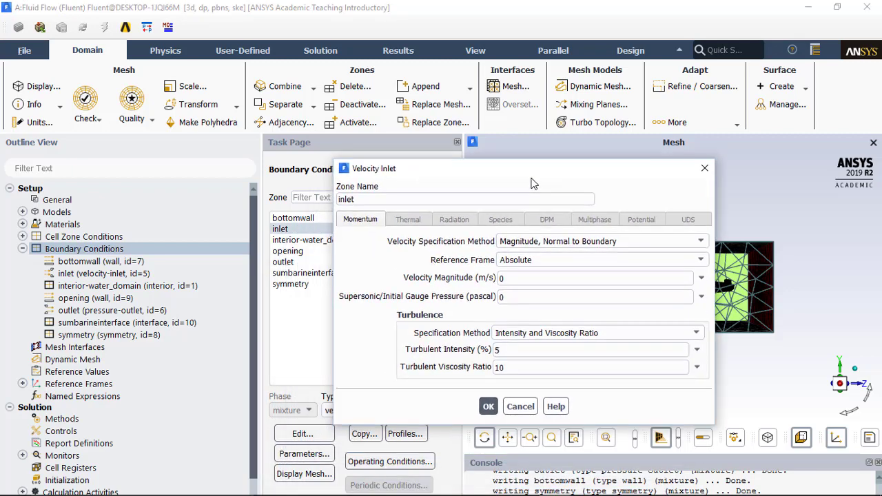
{"action": "left_click", "coordinate": [524, 278]}
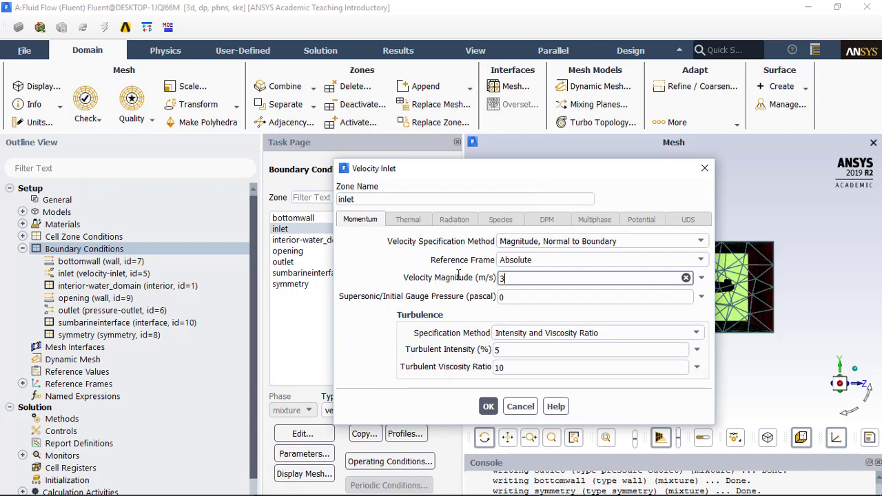
{"action": "key", "text": "BackSpace"}
{"action": "type", "text": "50"}
{"action": "left_click", "coordinate": [488, 407]}
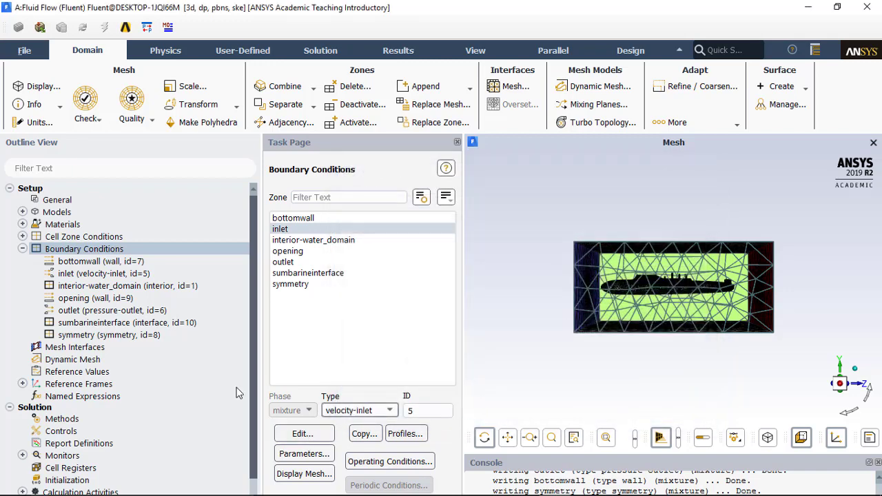
Set the roughness height of the stationary, no-slip bottomwall boundary to 0.5 m.
{"action": "left_click", "coordinate": [106, 264]}
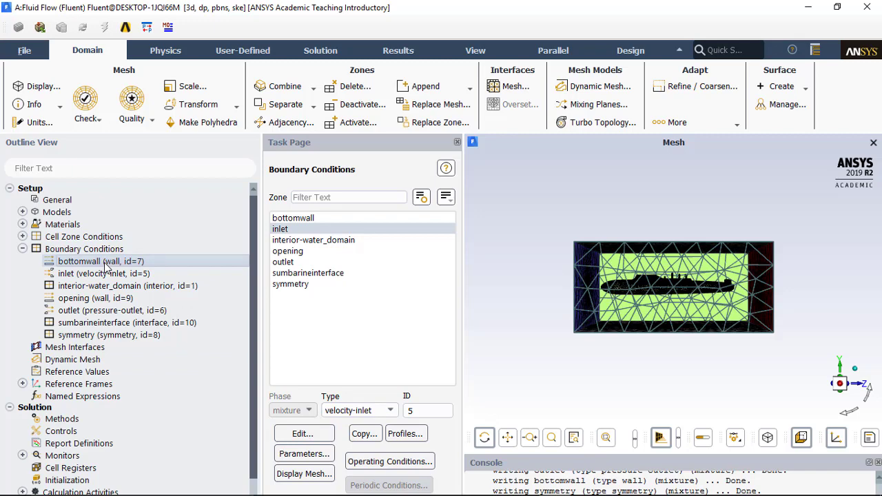
{"action": "double_click", "coordinate": [106, 265]}
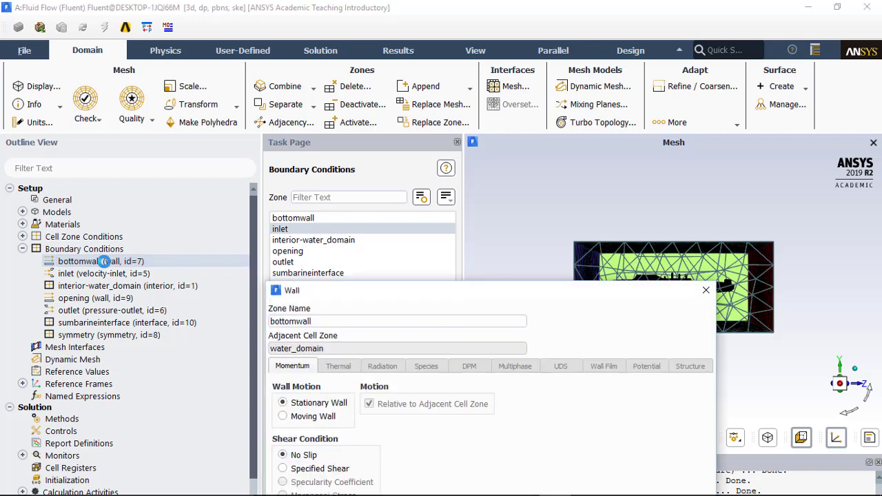
{"action": "left_click_drag", "start_coordinate": [427, 293], "coordinate": [504, 115]}
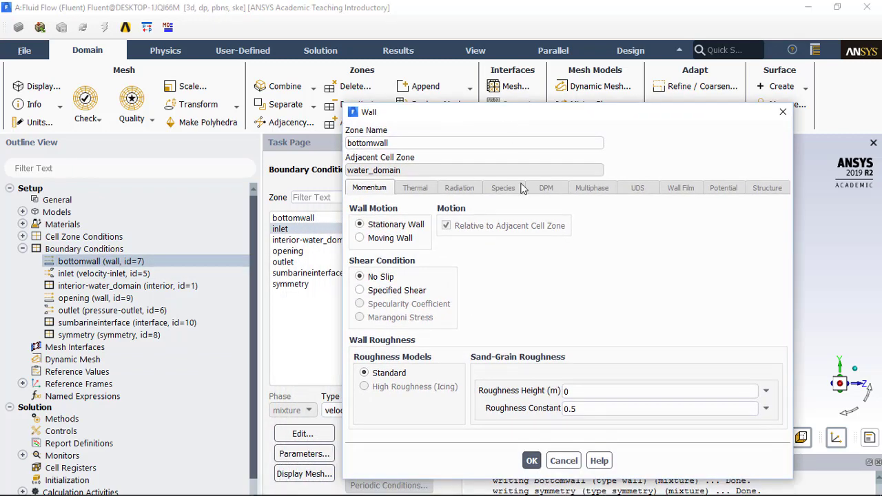
{"action": "left_click_drag", "start_coordinate": [570, 392], "coordinate": [555, 394]}
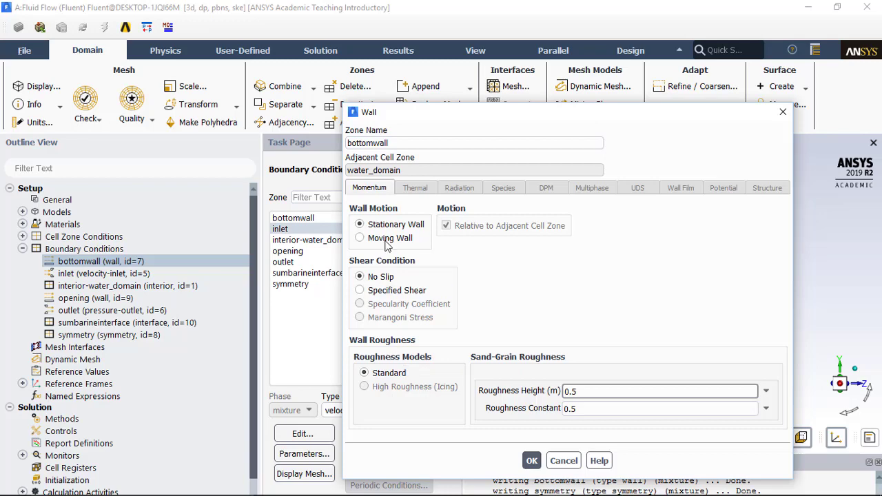
{"action": "left_click", "coordinate": [534, 457]}
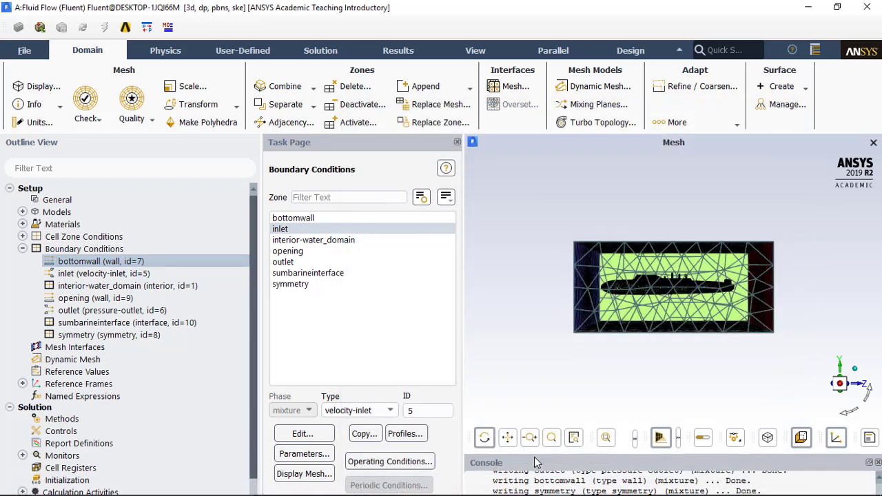
Check the opening zone's wall settings and change its boundary type to pressure-far-field.
{"action": "left_click", "coordinate": [299, 251]}
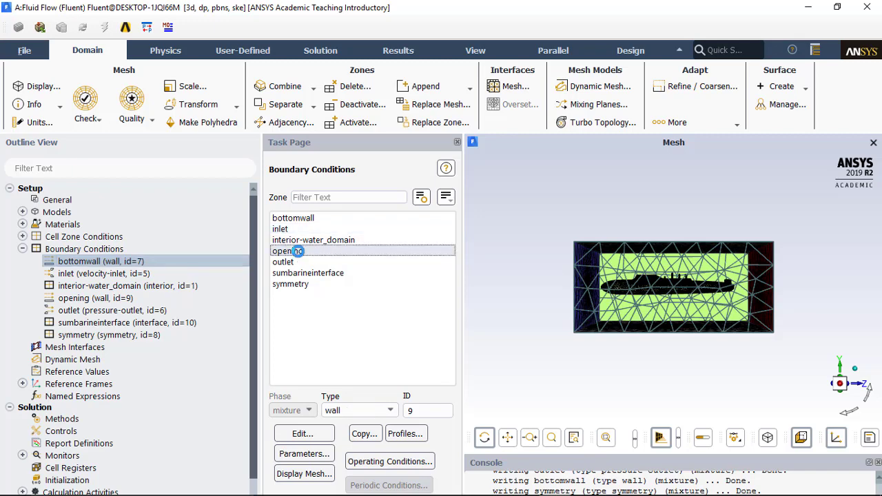
{"action": "double_click", "coordinate": [298, 251]}
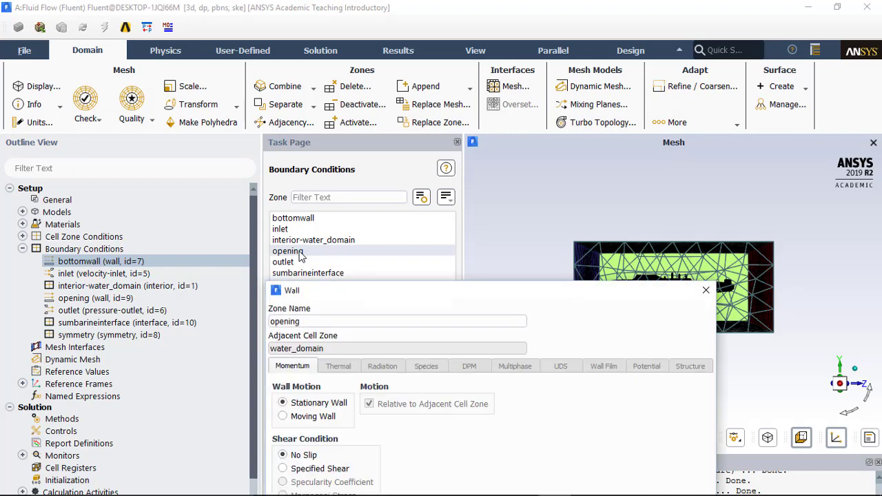
{"action": "left_click_drag", "start_coordinate": [402, 293], "coordinate": [439, 136]}
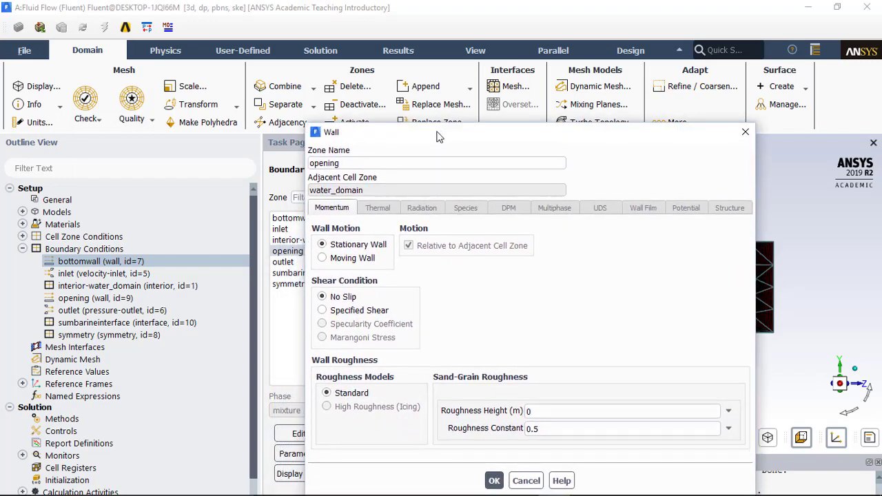
{"action": "left_click", "coordinate": [494, 482]}
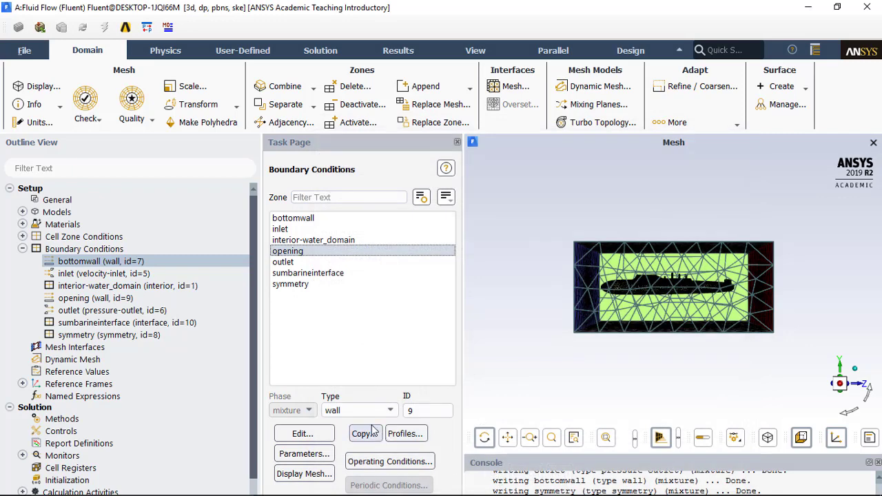
{"action": "left_click", "coordinate": [390, 414]}
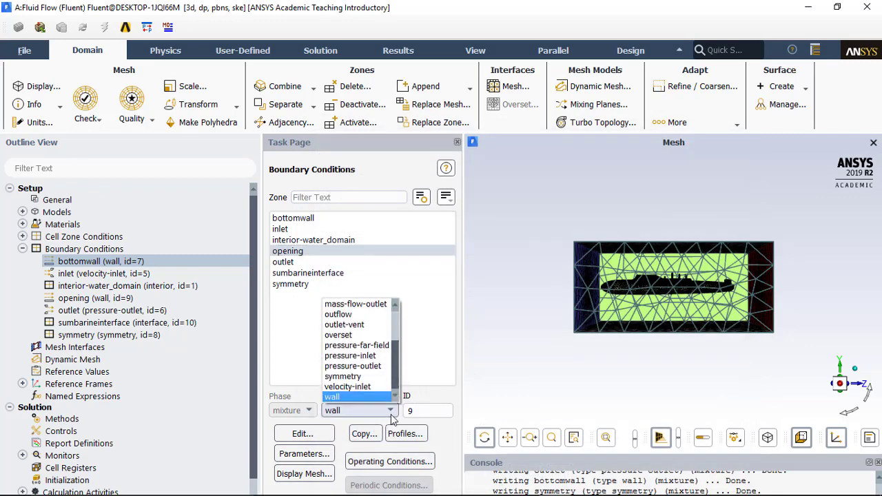
{"action": "left_click", "coordinate": [378, 346]}
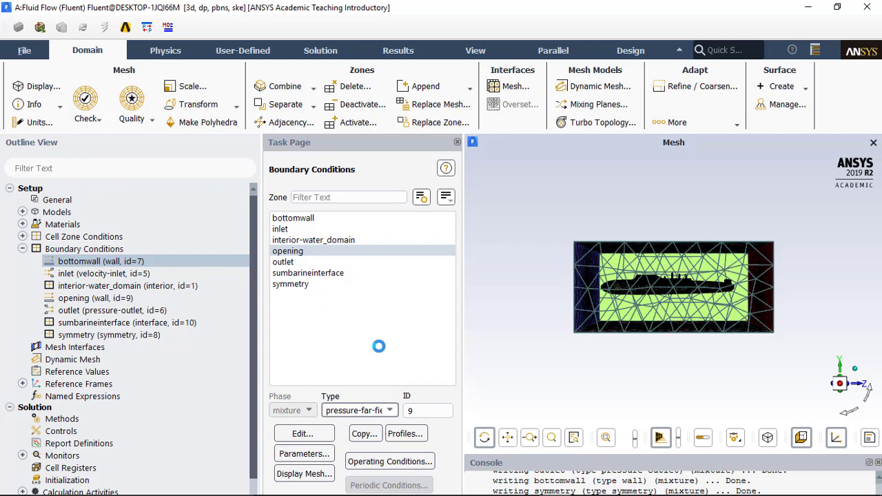
Set the opening's far-field gauge pressure to 100 pascal and its flow direction components to X 0, Y 0 and Z 1.
{"action": "left_click_drag", "start_coordinate": [414, 301], "coordinate": [502, 159]}
{"action": "left_click", "coordinate": [508, 234]}
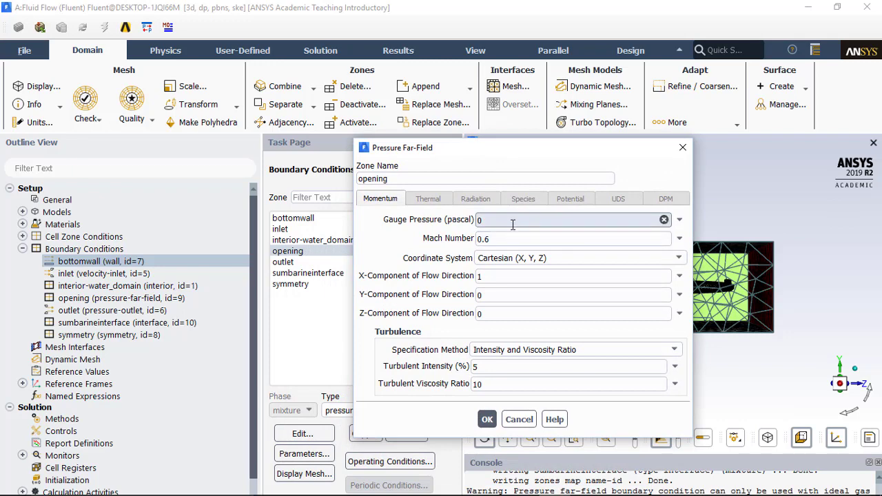
{"action": "left_click_drag", "start_coordinate": [487, 221], "coordinate": [434, 226]}
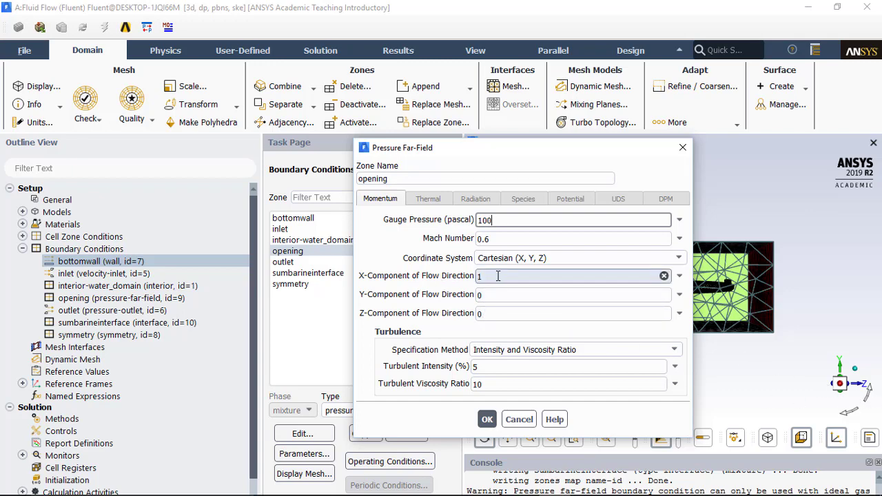
{"action": "left_click_drag", "start_coordinate": [498, 276], "coordinate": [456, 276]}
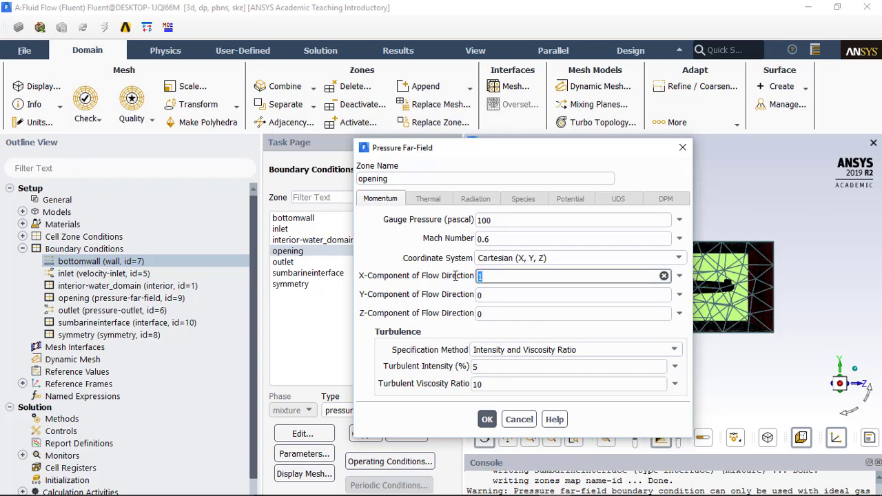
{"action": "type", "text": "0"}
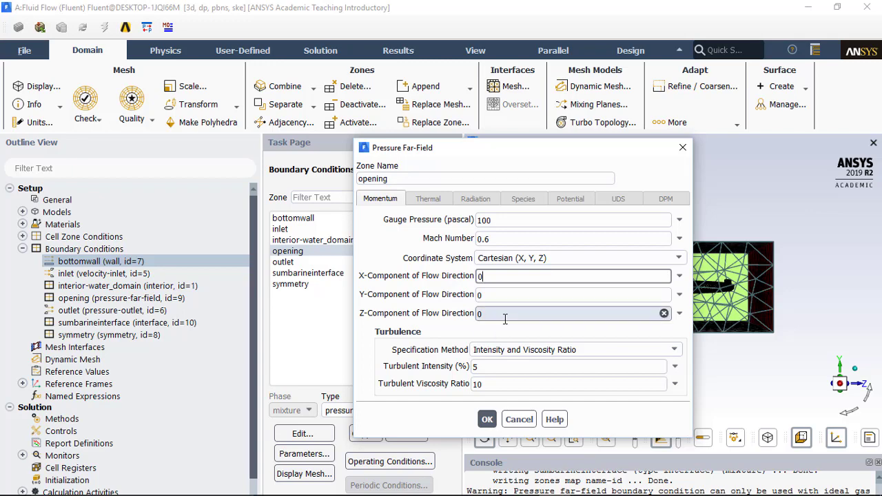
{"action": "left_click_drag", "start_coordinate": [504, 314], "coordinate": [444, 319]}
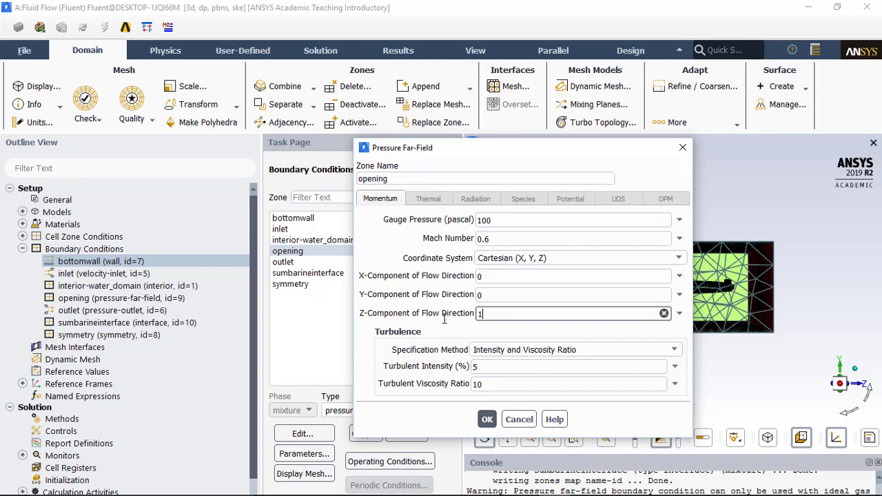
{"action": "left_click", "coordinate": [488, 274]}
{"action": "left_click", "coordinate": [486, 419]}
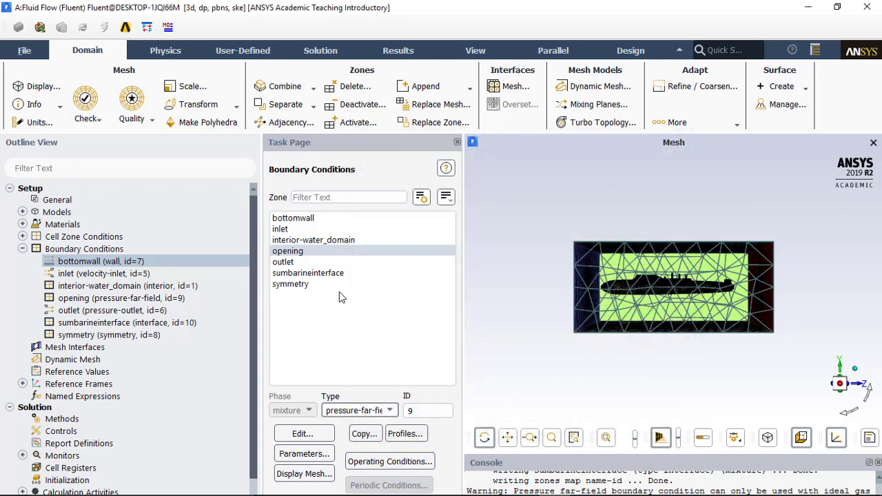
Review the outlet zone's pressure-outlet momentum settings and accept them.
{"action": "left_click", "coordinate": [299, 266]}
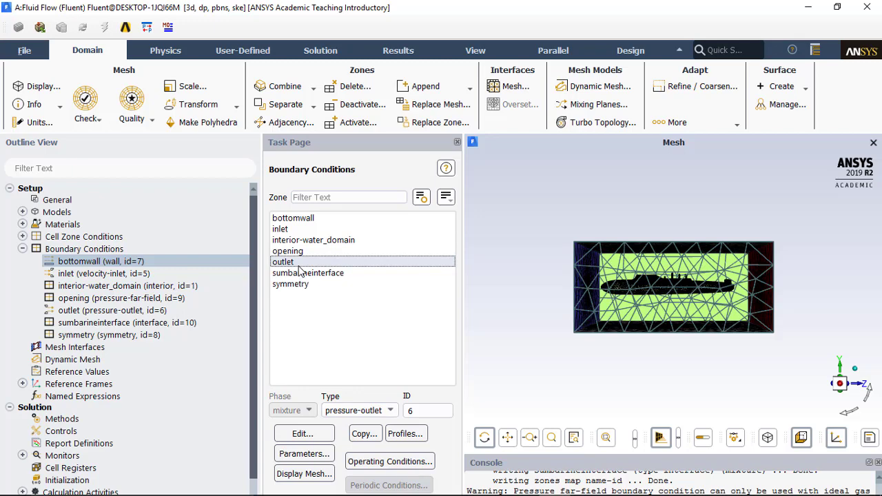
{"action": "double_click", "coordinate": [297, 263]}
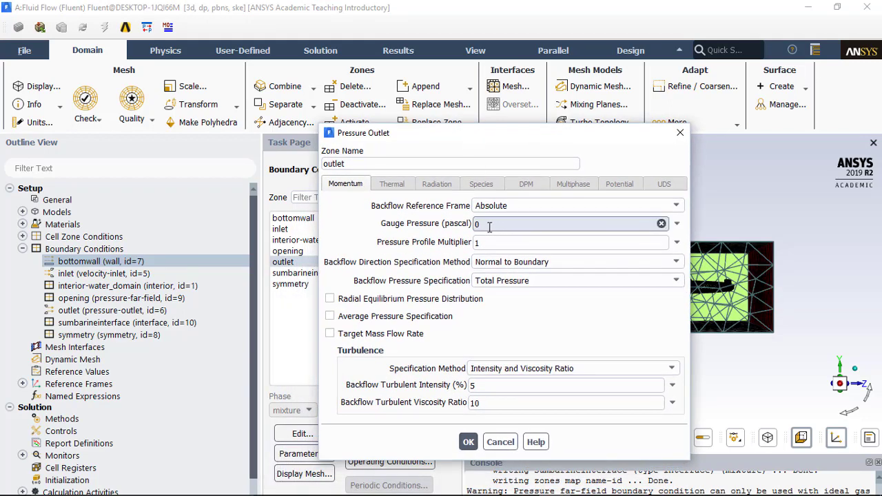
{"action": "left_click", "coordinate": [468, 442]}
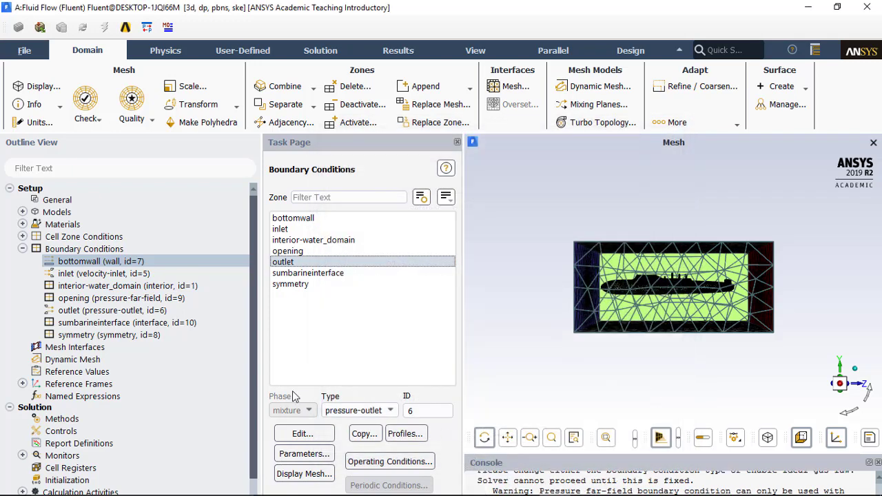
Change the boundary type of the sumbarineinterface zone to wall.
{"action": "left_click", "coordinate": [67, 262]}
{"action": "left_click", "coordinate": [338, 273]}
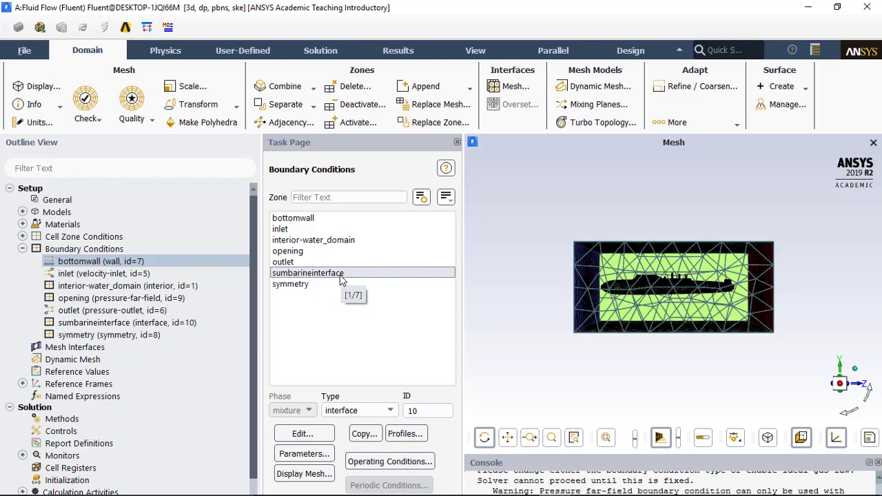
{"action": "left_click", "coordinate": [341, 274]}
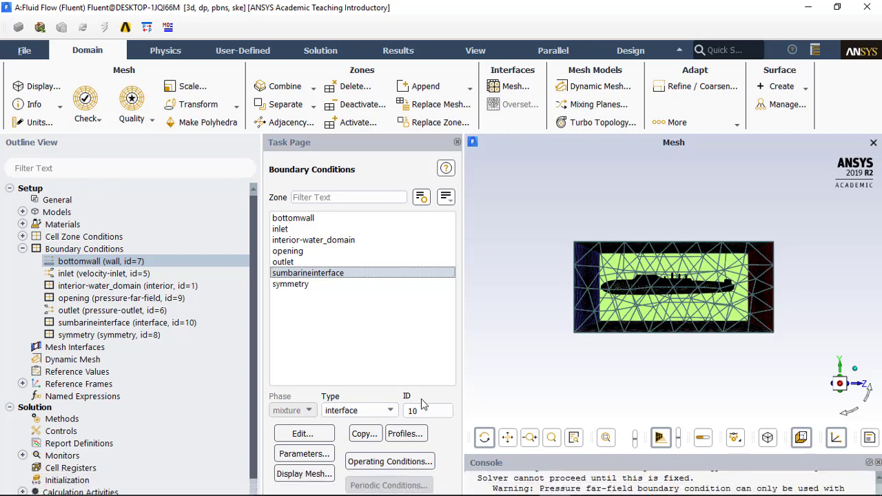
{"action": "left_click", "coordinate": [381, 414]}
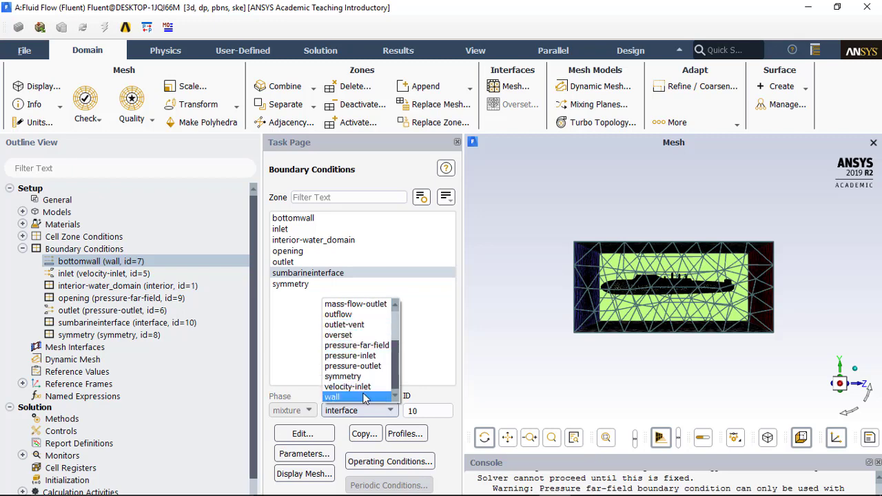
{"action": "left_click", "coordinate": [364, 398]}
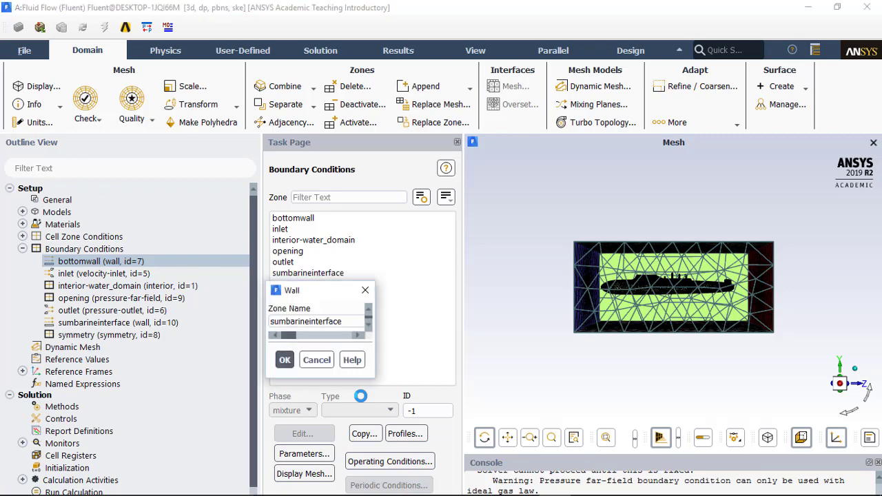
Make sumbarineinterface a moving wall with translational motion in the direction X 0, Y 0, Z 1.
{"action": "left_click_drag", "start_coordinate": [441, 297], "coordinate": [477, 103]}
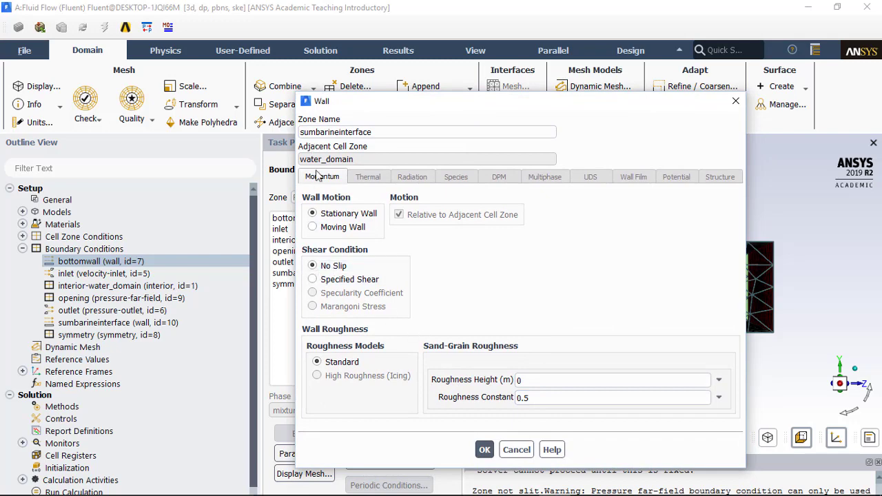
{"action": "left_click", "coordinate": [324, 228]}
{"action": "left_click_drag", "start_coordinate": [638, 216], "coordinate": [552, 219]}
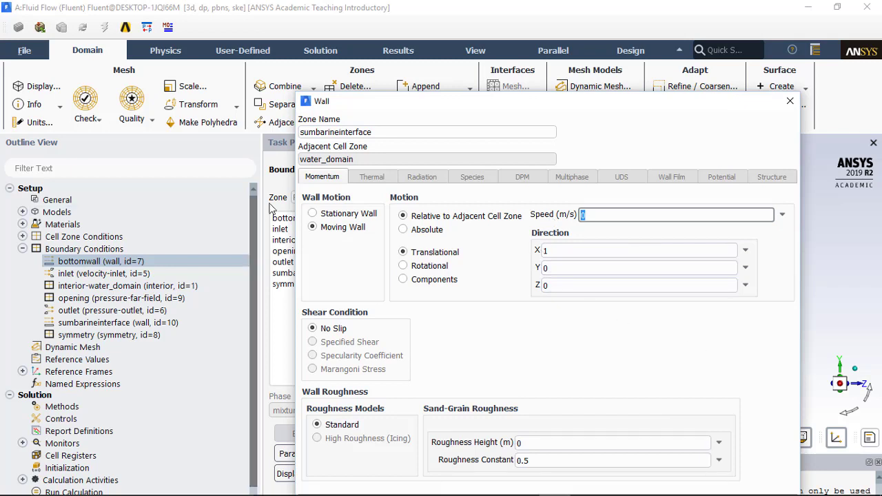
{"action": "left_click_drag", "start_coordinate": [564, 285], "coordinate": [541, 285]}
{"action": "type", "text": "1"}
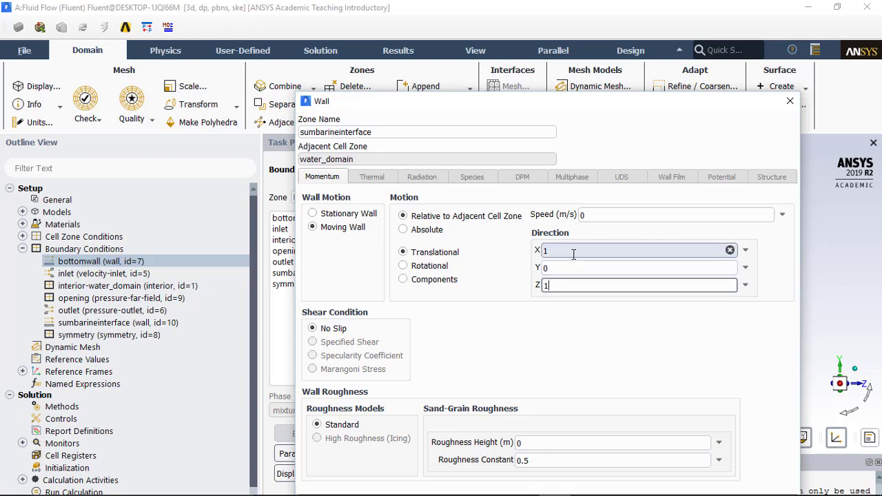
{"action": "left_click_drag", "start_coordinate": [562, 253], "coordinate": [532, 252]}
{"action": "type", "text": "0"}
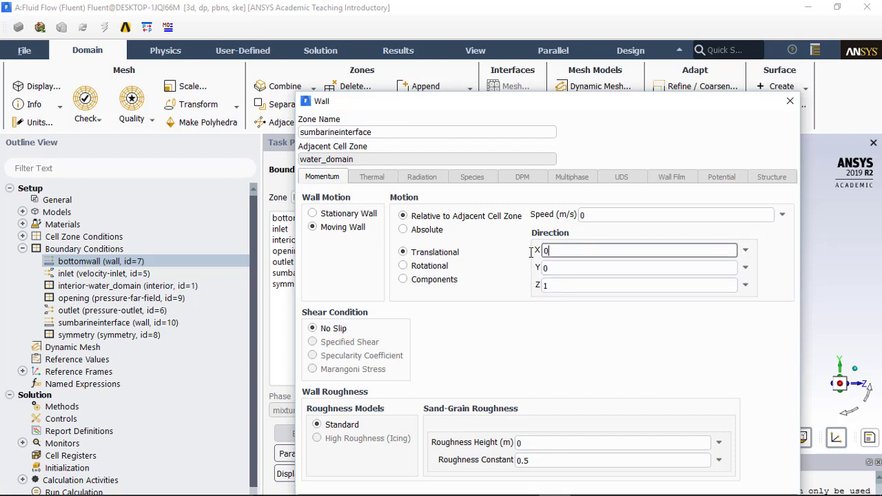
Set the moving sumbarineinterface wall's speed to 100 m/s and apply the wall settings.
{"action": "left_click_drag", "start_coordinate": [605, 214], "coordinate": [573, 218]}
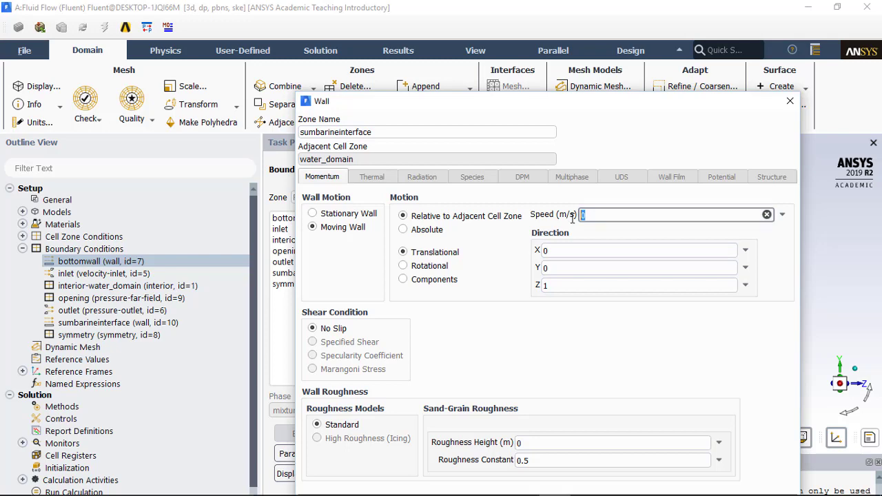
{"action": "type", "text": "100"}
{"action": "left_click_drag", "start_coordinate": [612, 103], "coordinate": [611, 58]}
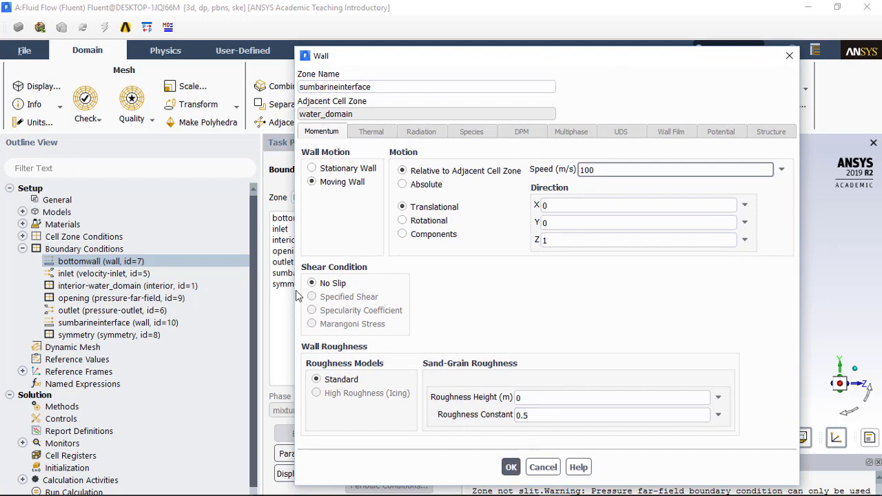
{"action": "left_click", "coordinate": [511, 467]}
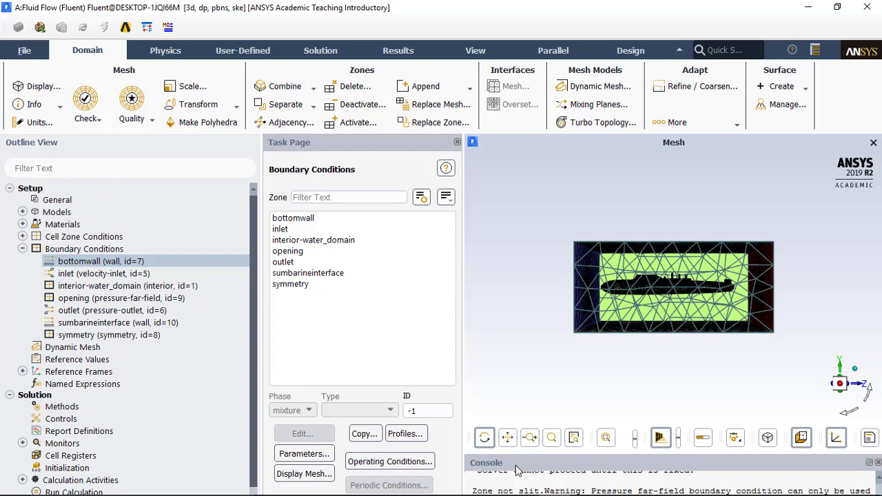
Refit the window to show more of the console, then review the opening zone's pressure-far-field type and momentum settings.
{"action": "left_click", "coordinate": [837, 7]}
{"action": "double_click", "coordinate": [754, 12]}
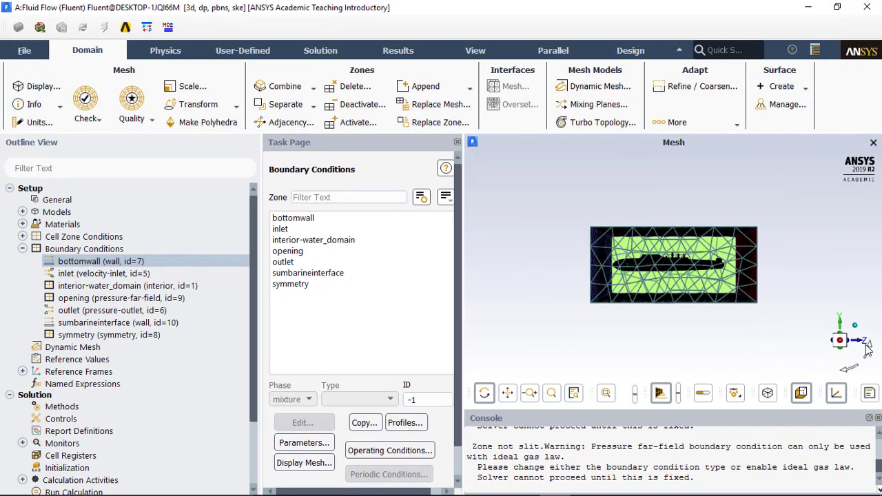
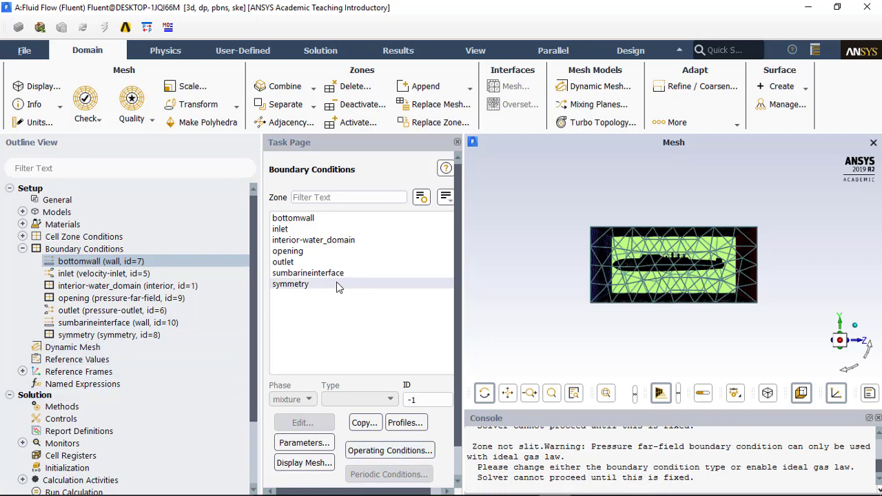
{"action": "left_click", "coordinate": [315, 250]}
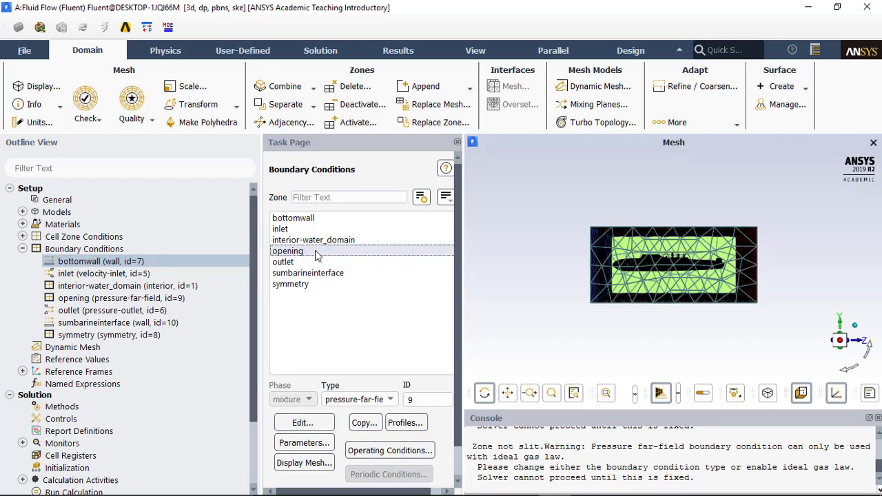
{"action": "double_click", "coordinate": [315, 252]}
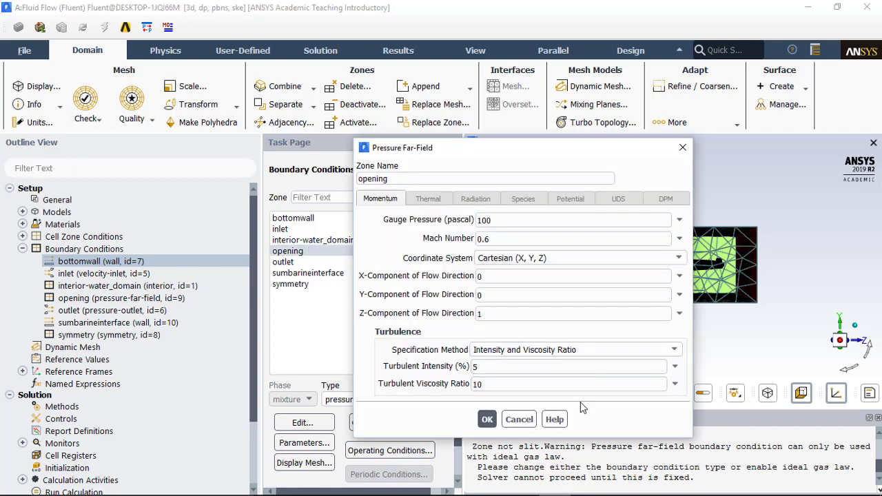
{"action": "left_click", "coordinate": [481, 418]}
{"action": "left_click", "coordinate": [385, 402]}
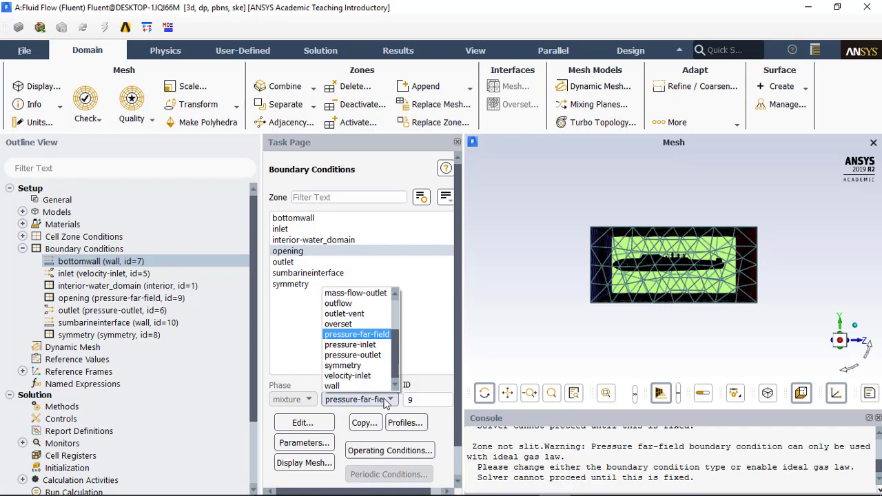
{"action": "left_click", "coordinate": [384, 337]}
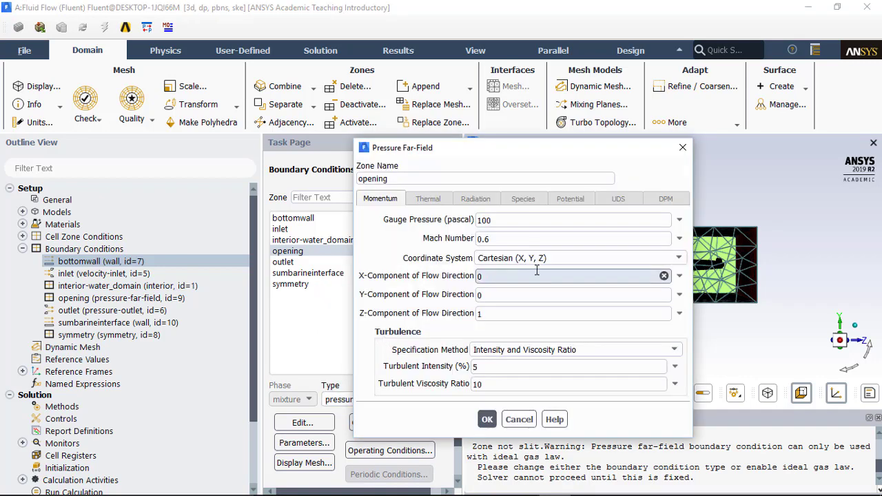
{"action": "left_click_drag", "start_coordinate": [525, 221], "coordinate": [439, 216]}
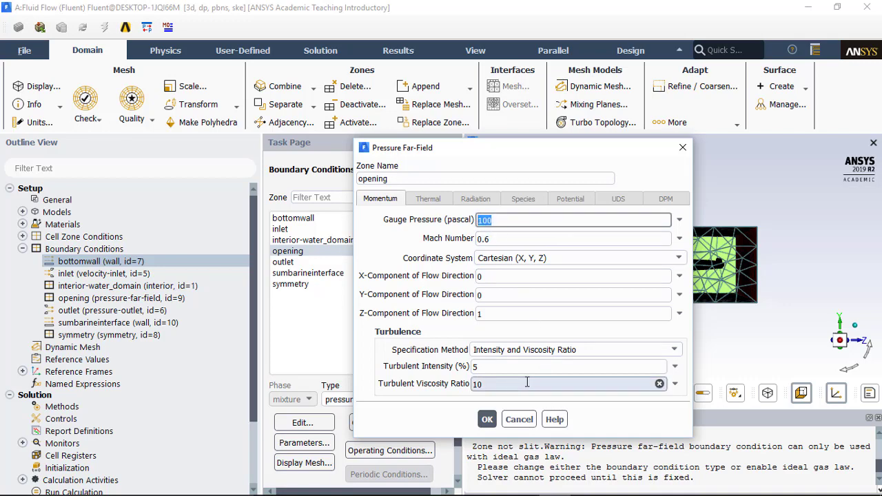
{"action": "left_click", "coordinate": [486, 420]}
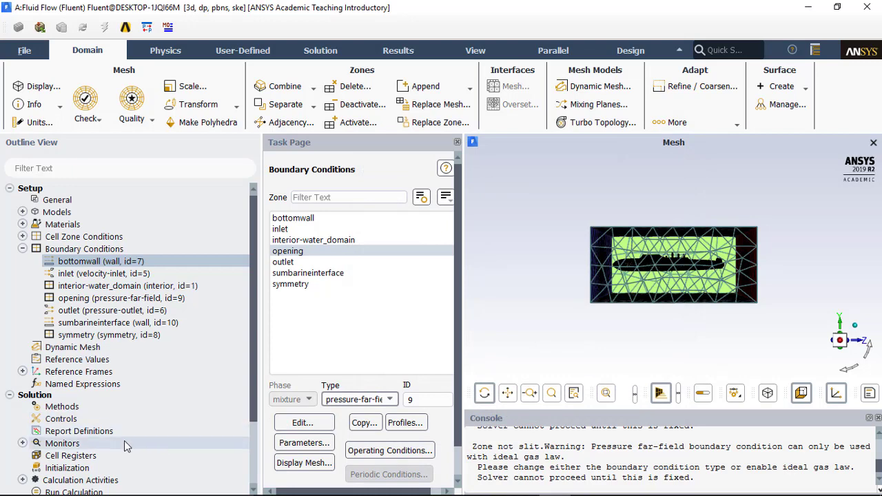
Initialize the solution with Hybrid Initialization and run the calculation for 5 iterations.
{"action": "left_click", "coordinate": [91, 468]}
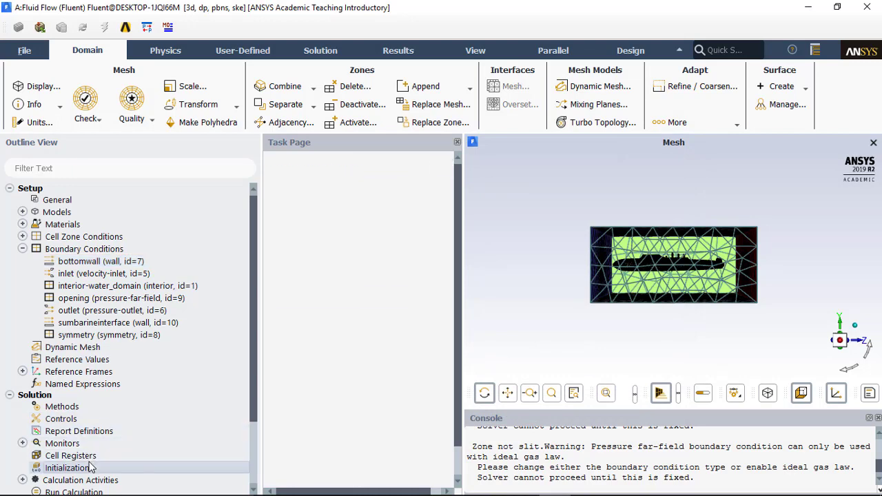
{"action": "left_click", "coordinate": [357, 248]}
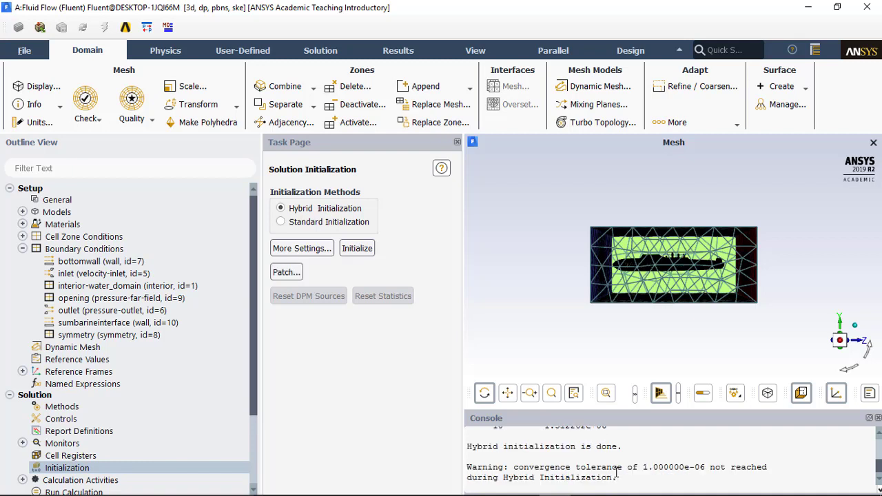
{"action": "left_click", "coordinate": [97, 491]}
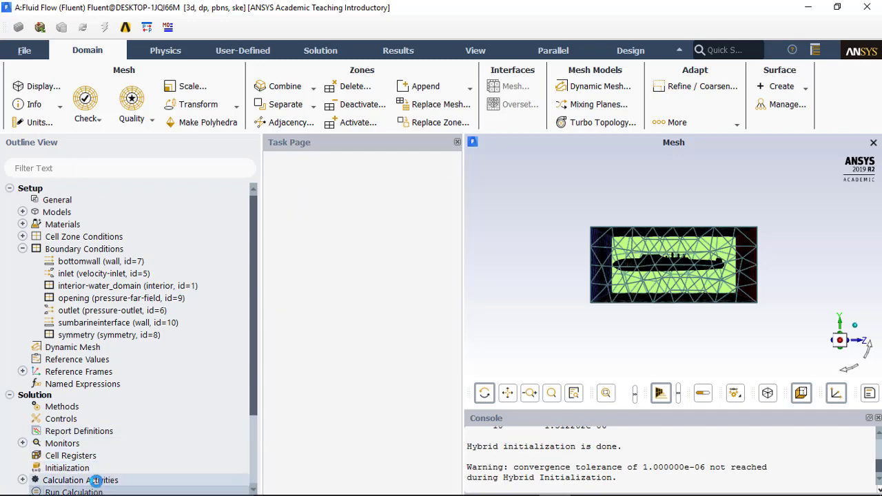
{"action": "double_click", "coordinate": [318, 465]}
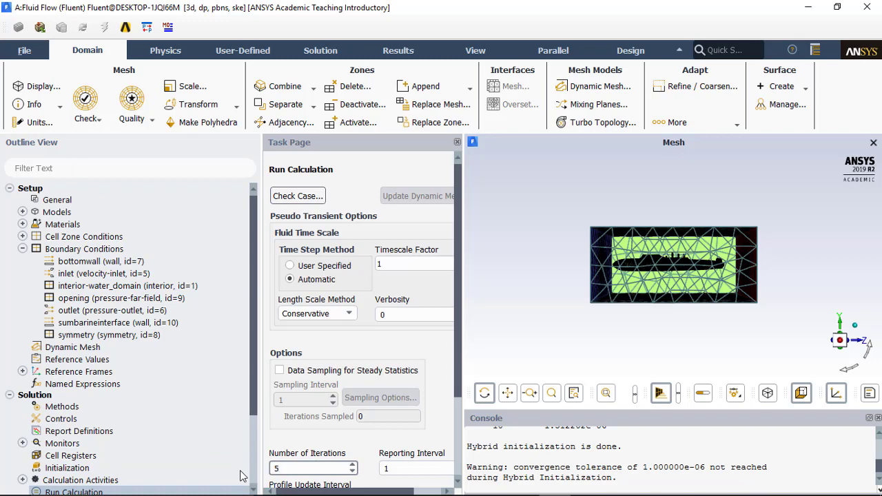
{"action": "scroll", "coordinate": [324, 455], "scroll_direction": "down", "scroll_amount": 3}
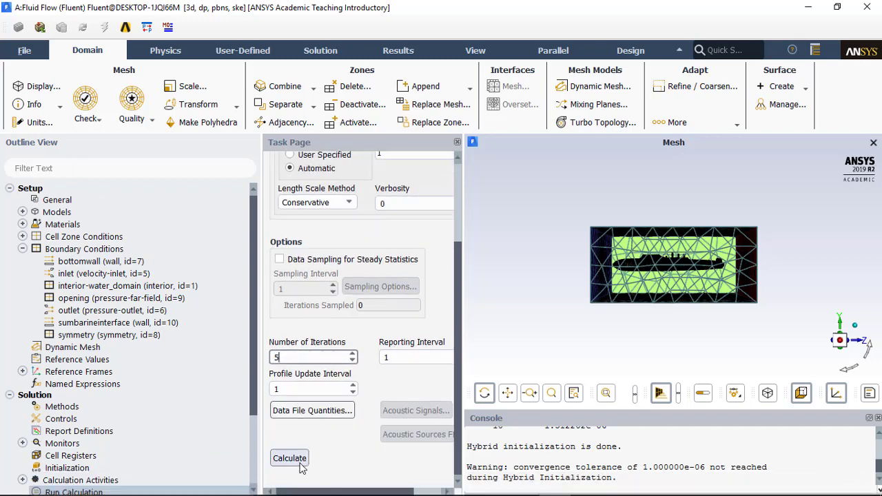
{"action": "left_click", "coordinate": [299, 462]}
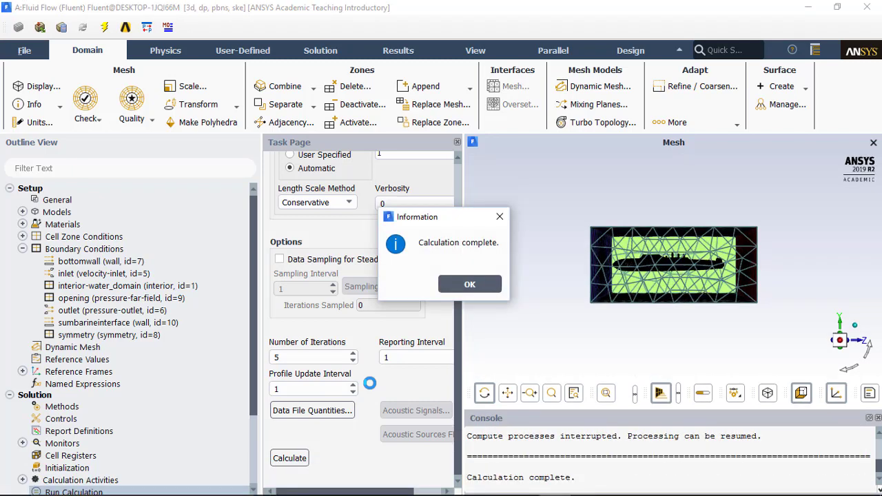
{"action": "left_click", "coordinate": [490, 289]}
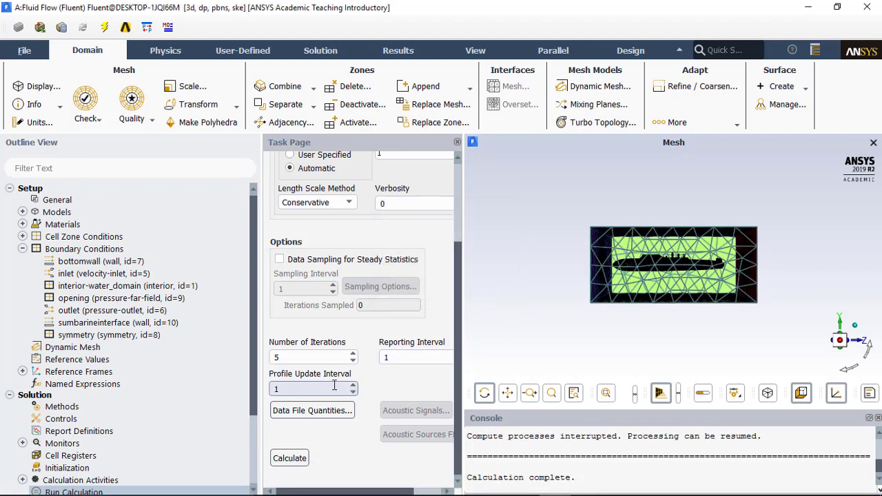
Try to run the calculation with 200 iterations, using the settings changes for current and future calculations.
{"action": "double_click", "coordinate": [316, 359]}
{"action": "type", "text": "2"}
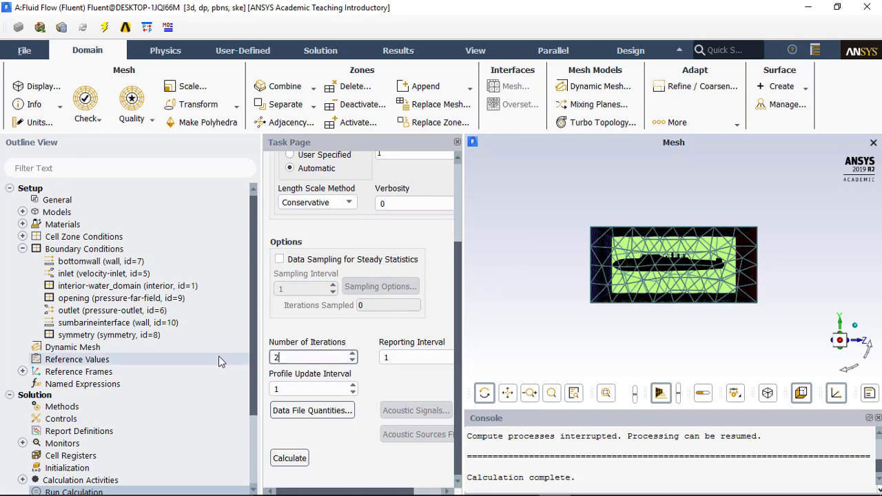
{"action": "type", "text": "00"}
{"action": "left_click", "coordinate": [290, 458]}
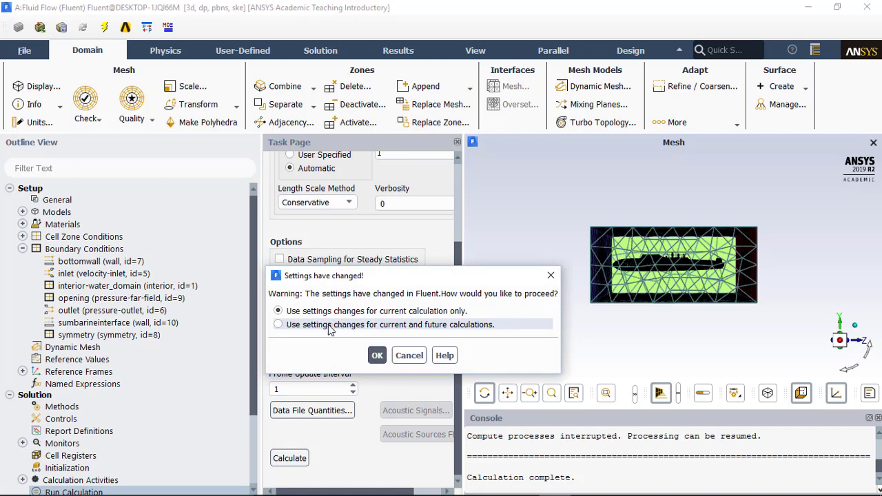
{"action": "left_click", "coordinate": [330, 328]}
{"action": "left_click", "coordinate": [377, 356]}
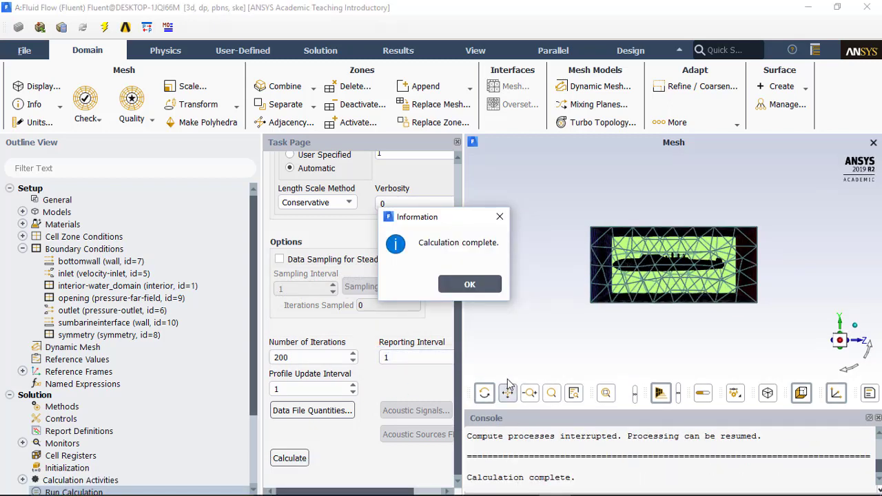
{"action": "left_click", "coordinate": [470, 285]}
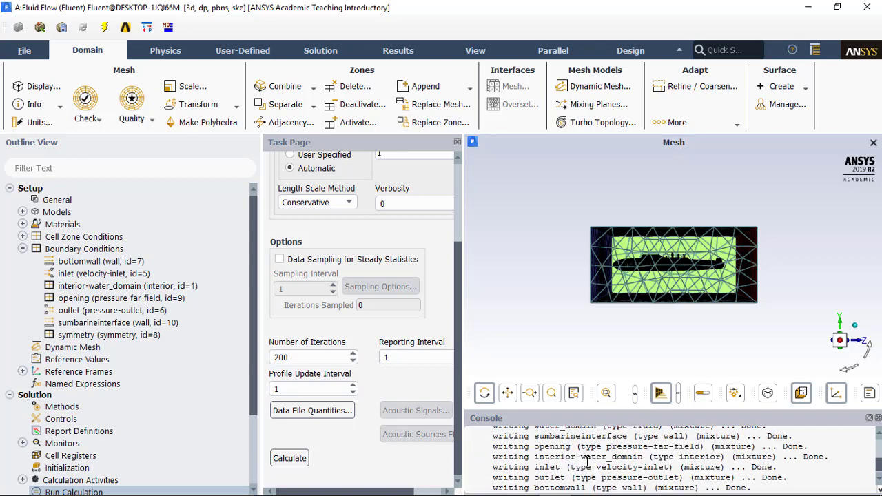
Review the console output and the opening zone's pressure far-field momentum settings, leaving them as they are.
{"action": "scroll", "coordinate": [588, 461], "scroll_direction": "up", "scroll_amount": 5}
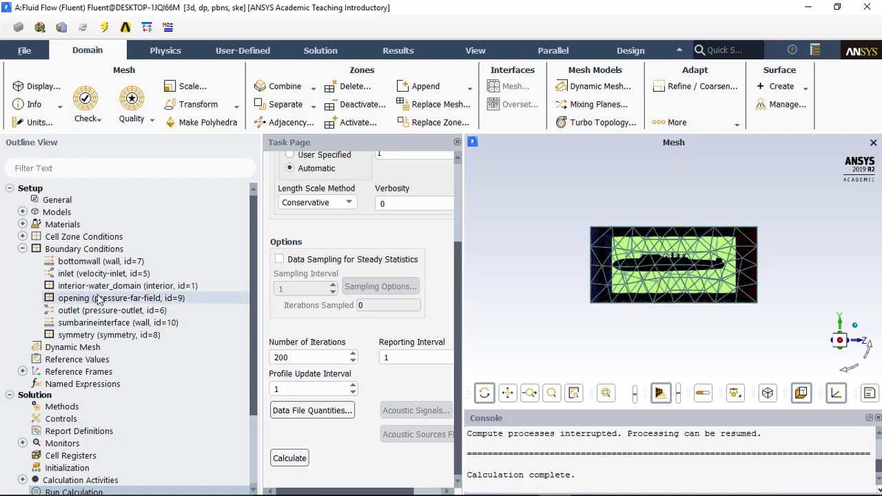
{"action": "left_click", "coordinate": [151, 300]}
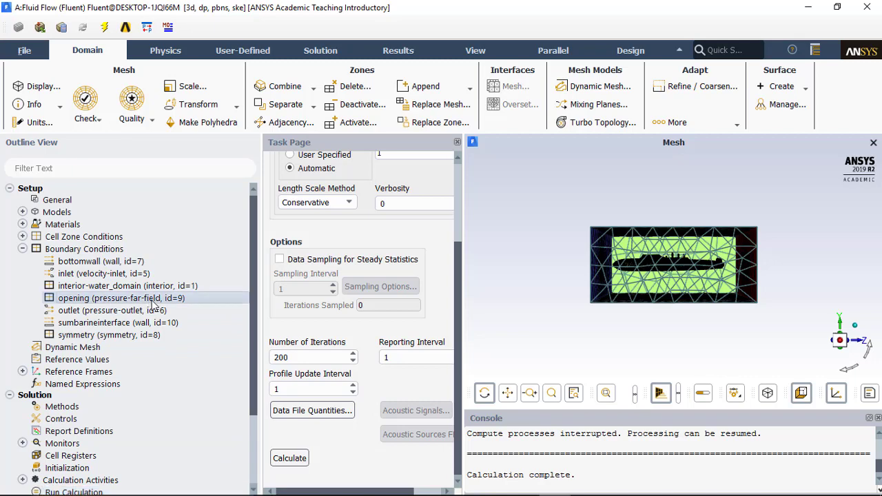
{"action": "double_click", "coordinate": [151, 303]}
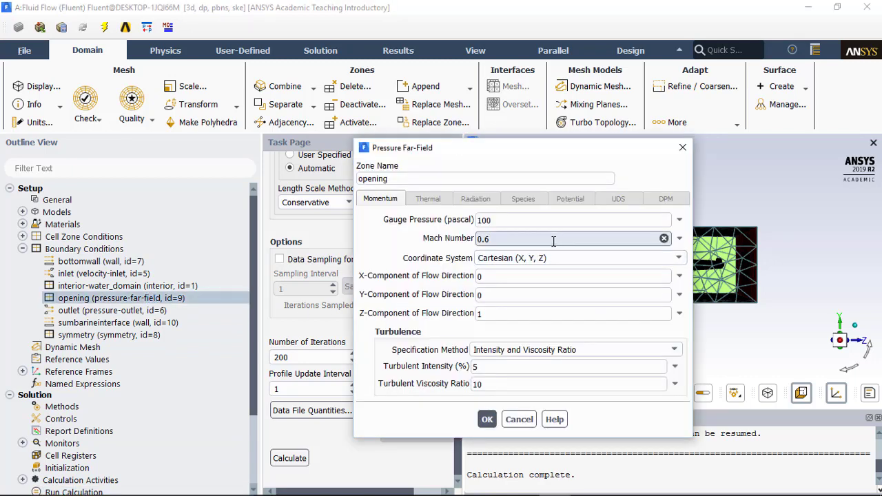
{"action": "left_click", "coordinate": [519, 419]}
Change the opening zone's boundary type to wall.
{"action": "double_click", "coordinate": [86, 250]}
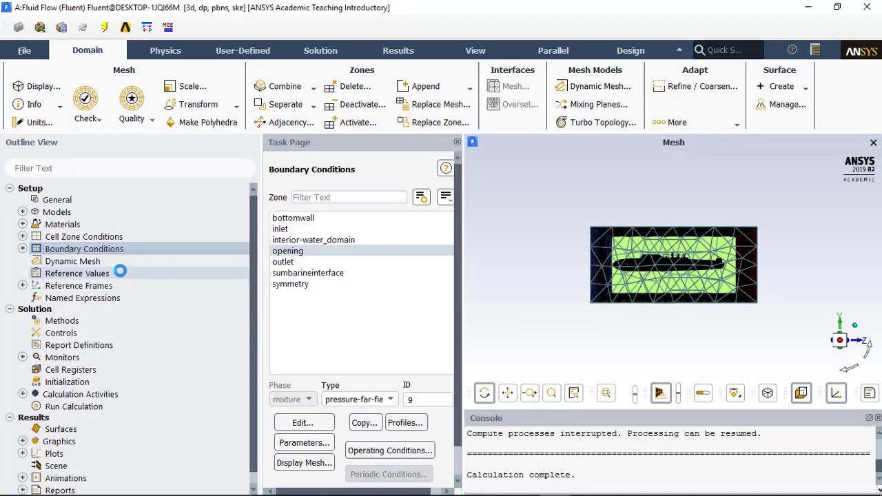
{"action": "left_click", "coordinate": [321, 252]}
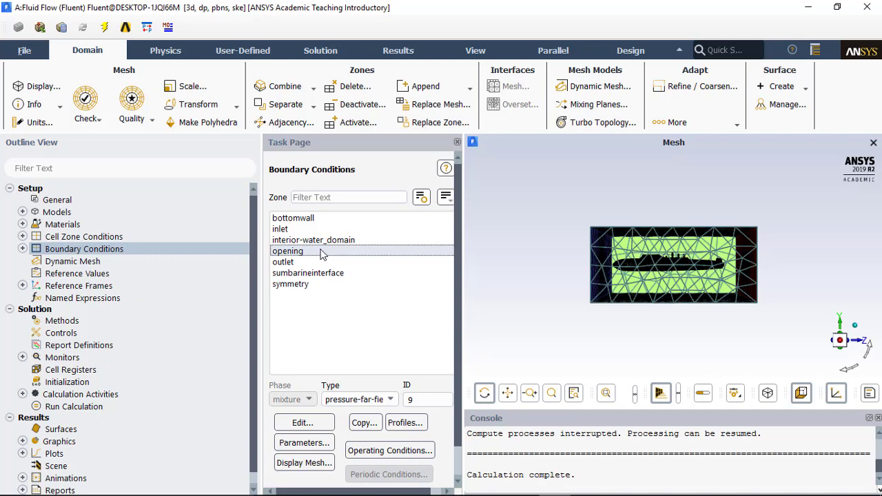
{"action": "left_click", "coordinate": [391, 400]}
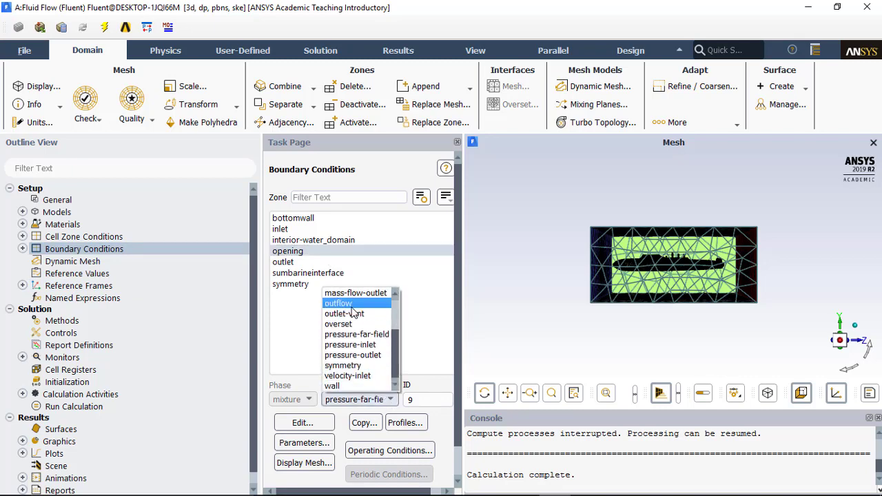
{"action": "scroll", "coordinate": [363, 326], "scroll_direction": "up", "scroll_amount": 1}
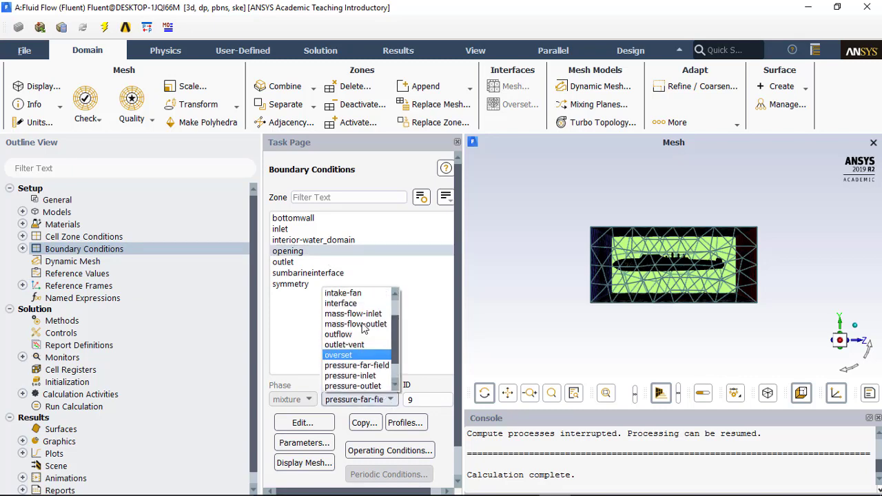
{"action": "scroll", "coordinate": [363, 327], "scroll_direction": "up", "scroll_amount": 1}
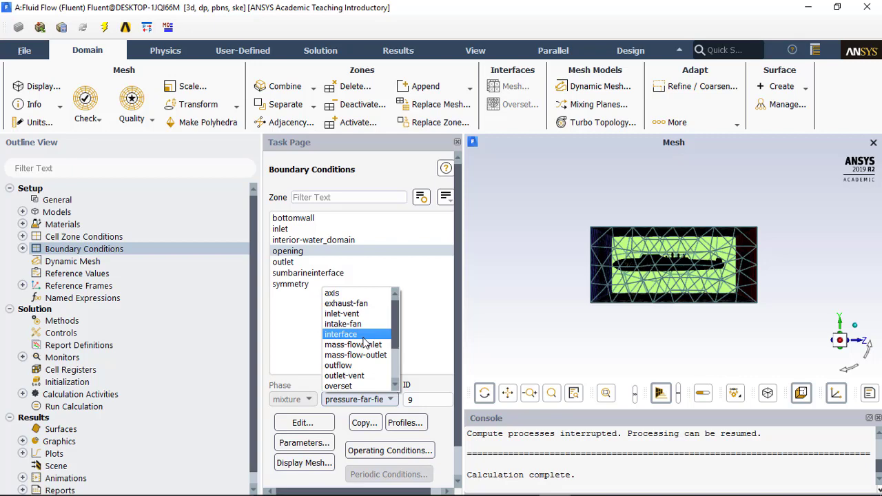
{"action": "scroll", "coordinate": [357, 380], "scroll_direction": "down", "scroll_amount": 1}
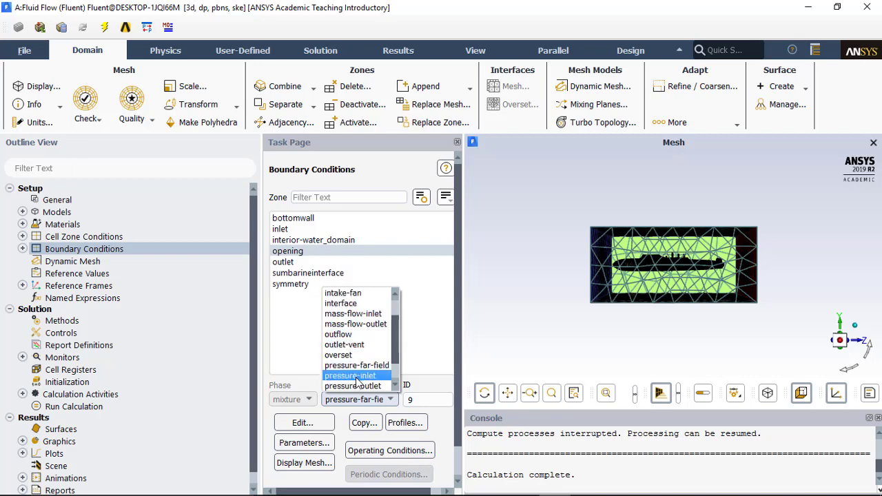
{"action": "scroll", "coordinate": [359, 379], "scroll_direction": "down", "scroll_amount": 1}
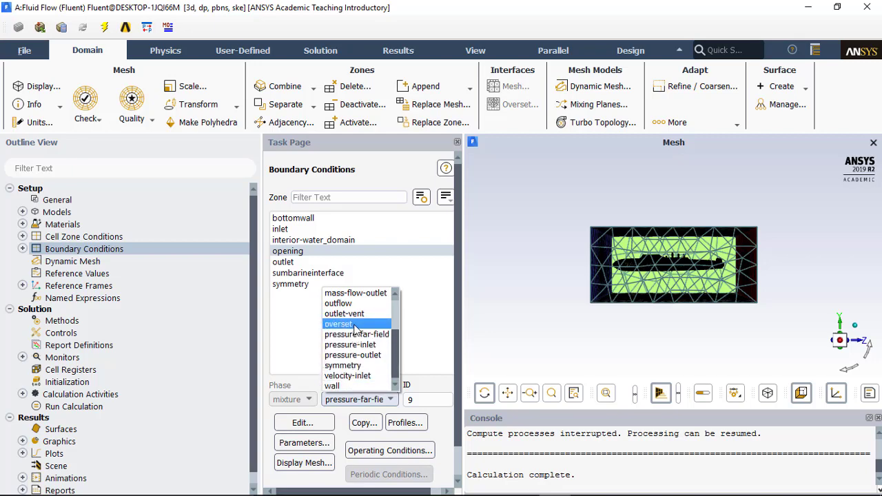
{"action": "scroll", "coordinate": [355, 328], "scroll_direction": "up", "scroll_amount": 1}
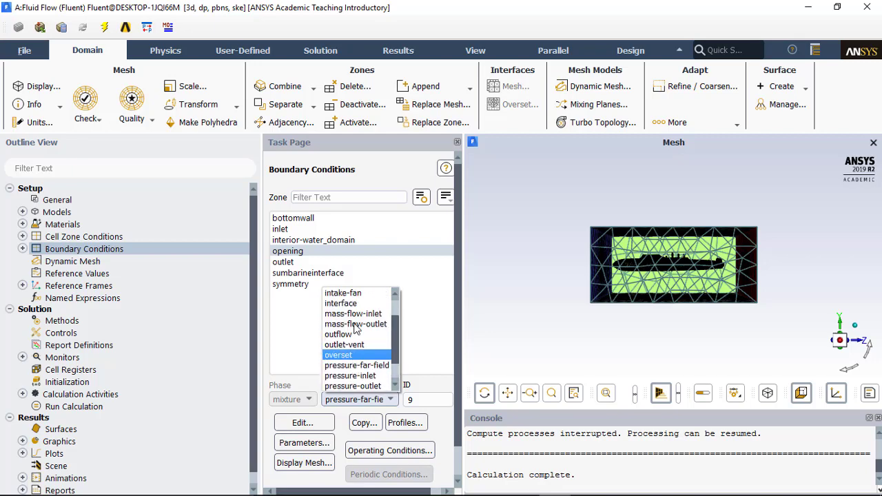
{"action": "scroll", "coordinate": [356, 328], "scroll_direction": "up", "scroll_amount": 1}
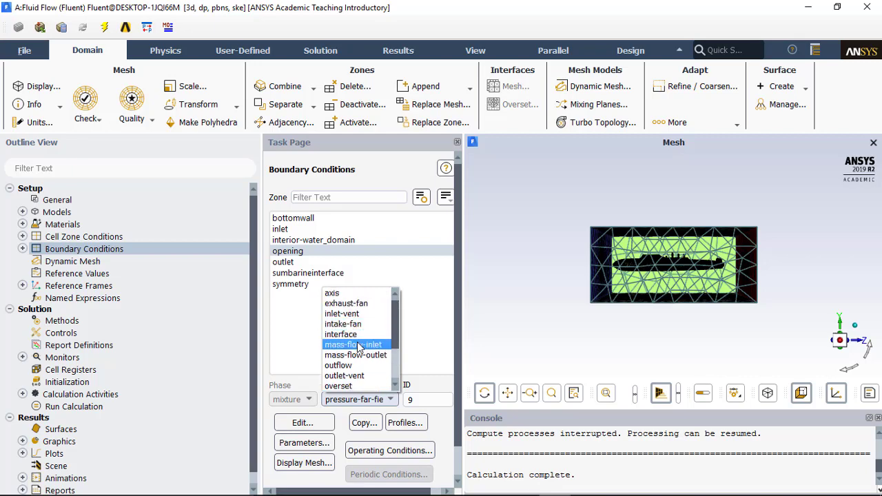
{"action": "scroll", "coordinate": [357, 347], "scroll_direction": "down", "scroll_amount": 2}
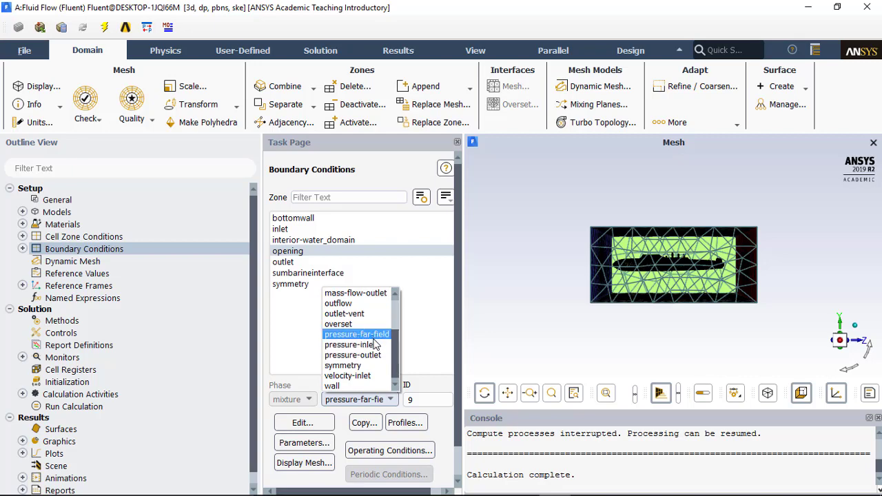
{"action": "left_click", "coordinate": [345, 384]}
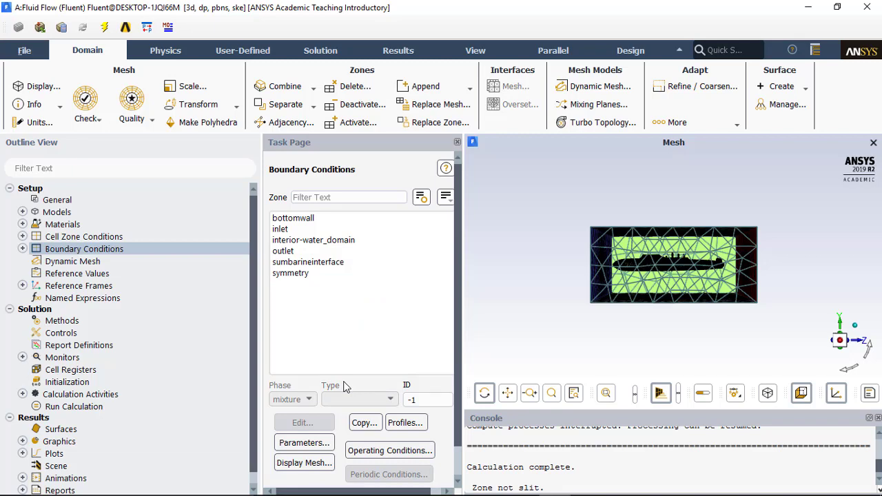
Accept the opening wall's settings with Stationary Wall motion, No Slip shear condition and Standard roughness.
{"action": "left_click", "coordinate": [283, 343]}
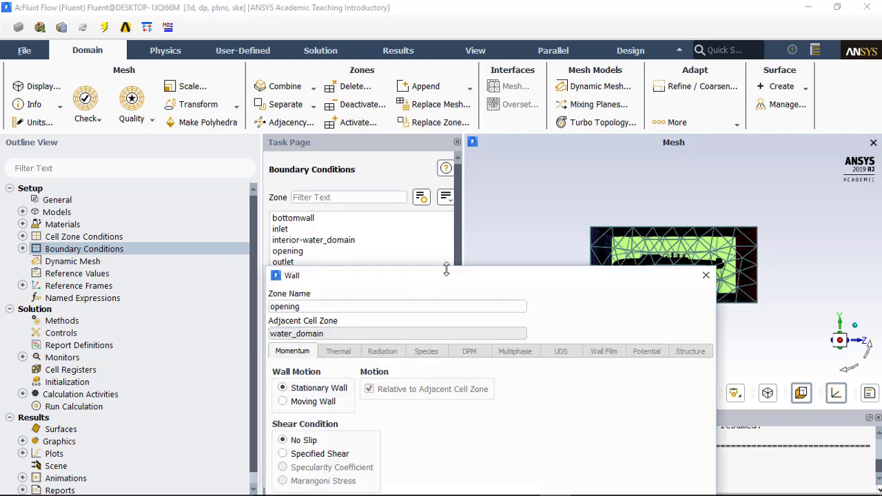
{"action": "left_click_drag", "start_coordinate": [441, 285], "coordinate": [494, 104]}
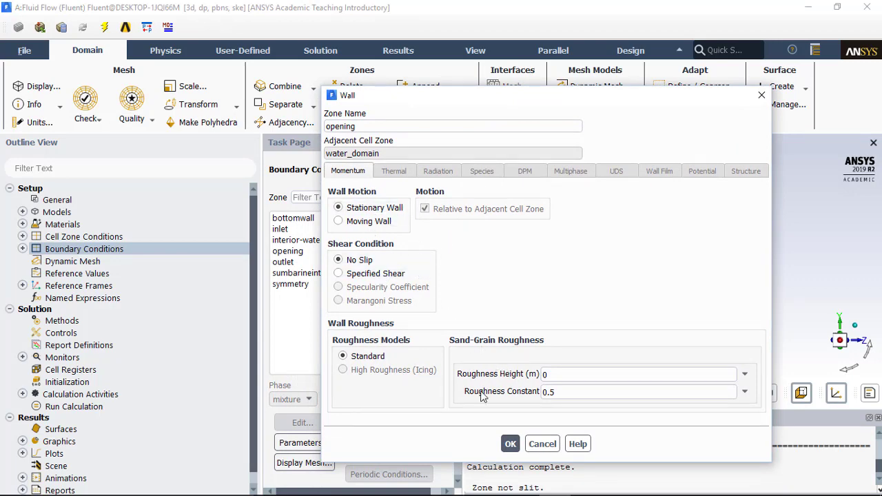
{"action": "left_click", "coordinate": [511, 444]}
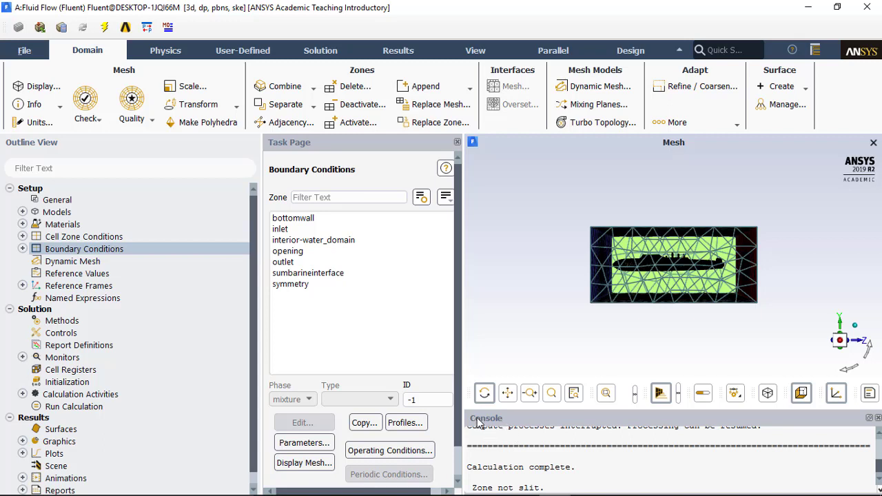
Reinitialize the solution with Hybrid Initialization, discarding the unsaved data.
{"action": "left_click", "coordinate": [85, 383]}
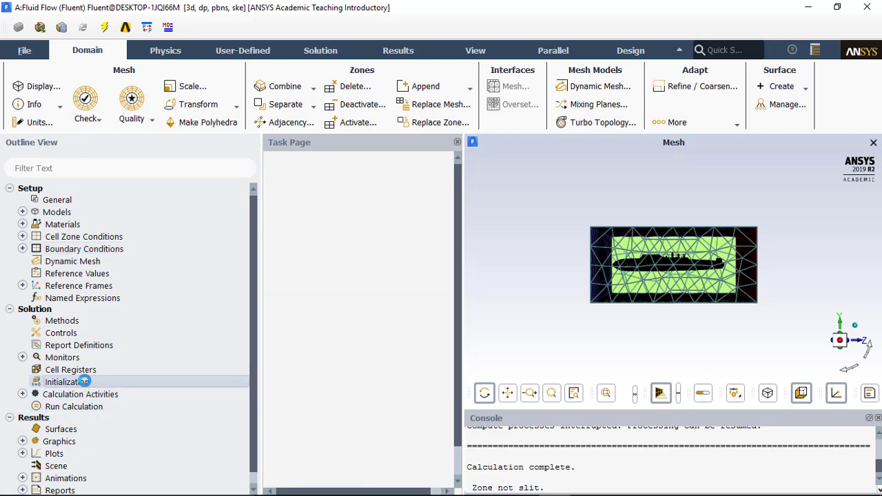
{"action": "left_click", "coordinate": [357, 249]}
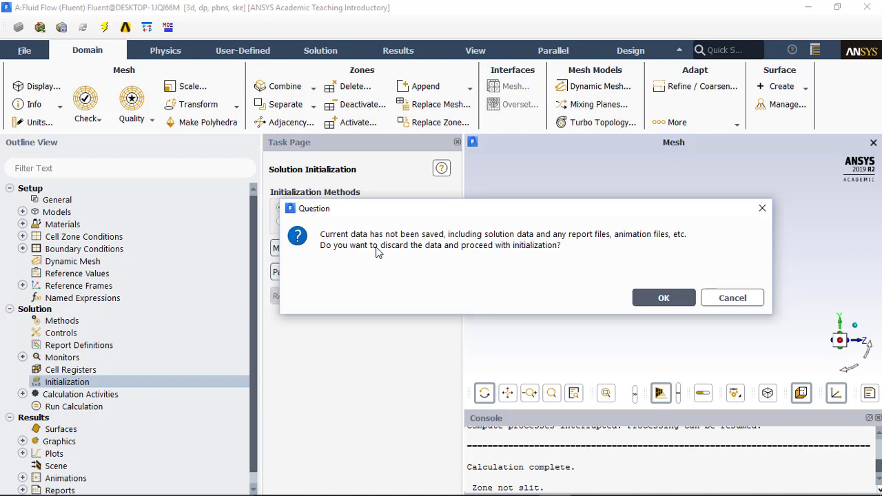
{"action": "left_click", "coordinate": [648, 298]}
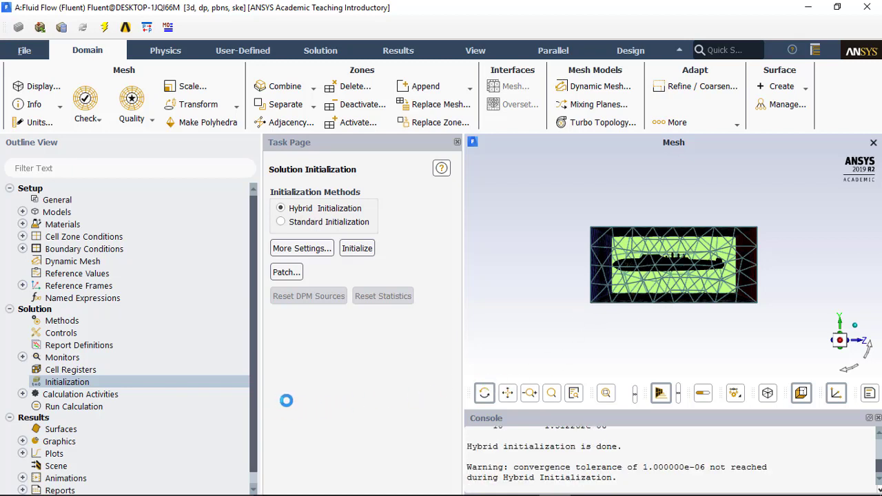
Run the calculation for 30 iterations, using the settings changes for current and future calculations.
{"action": "left_click", "coordinate": [81, 407]}
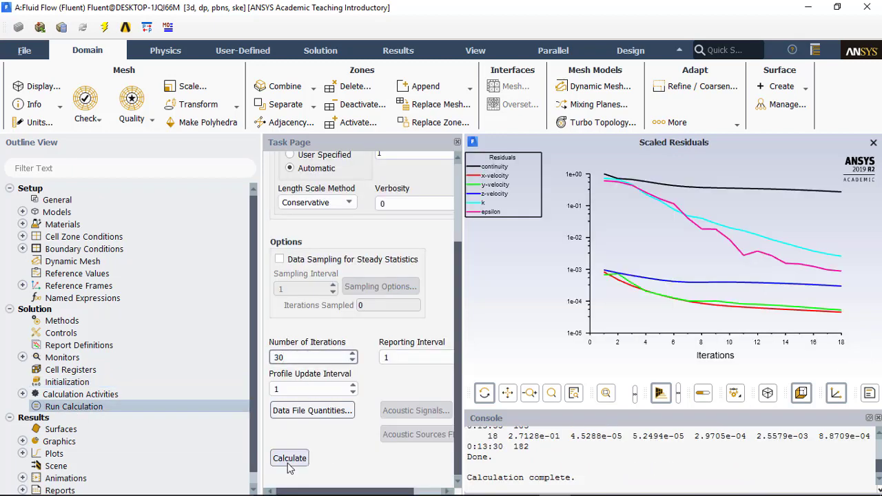
{"action": "left_click", "coordinate": [290, 459]}
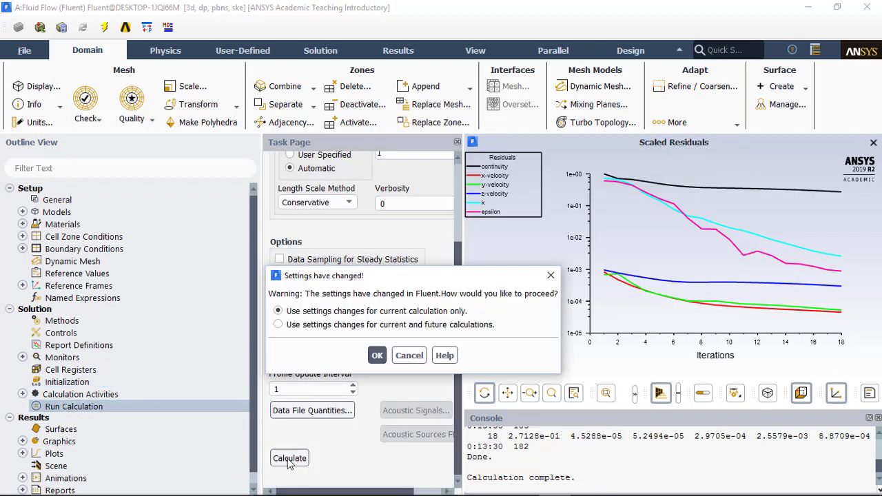
{"action": "left_click", "coordinate": [339, 329]}
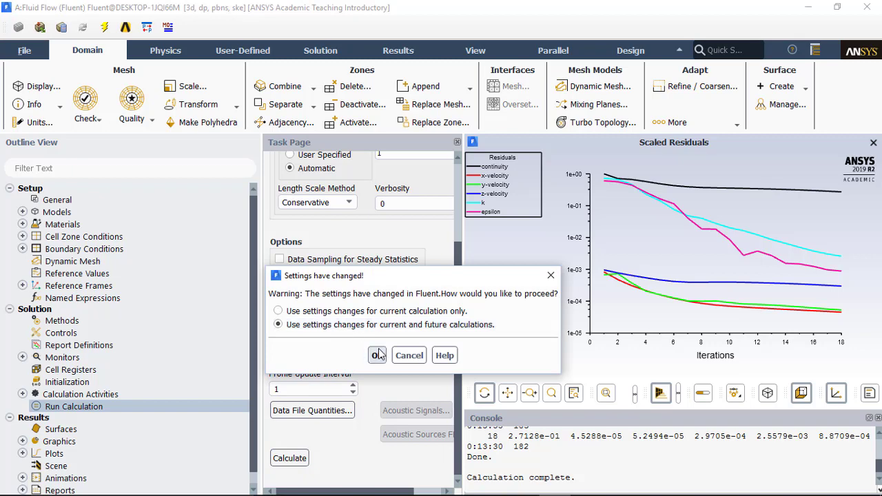
{"action": "left_click", "coordinate": [378, 355]}
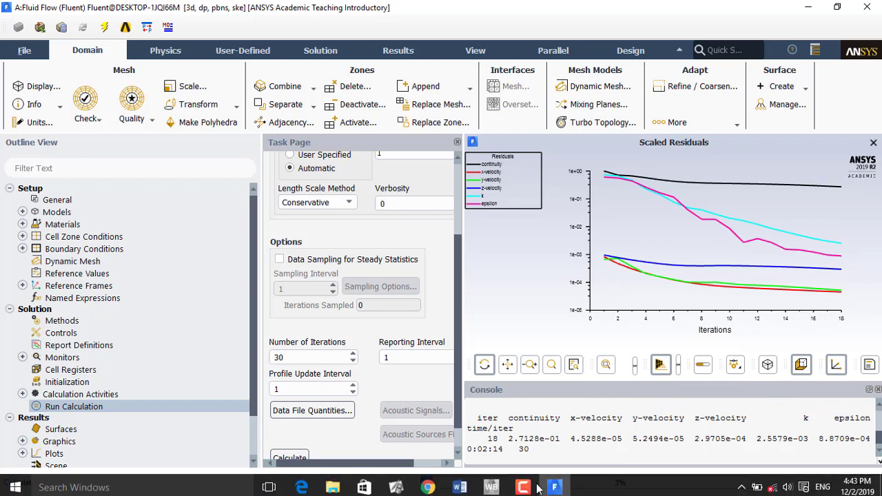
{"action": "left_click", "coordinate": [522, 485]}
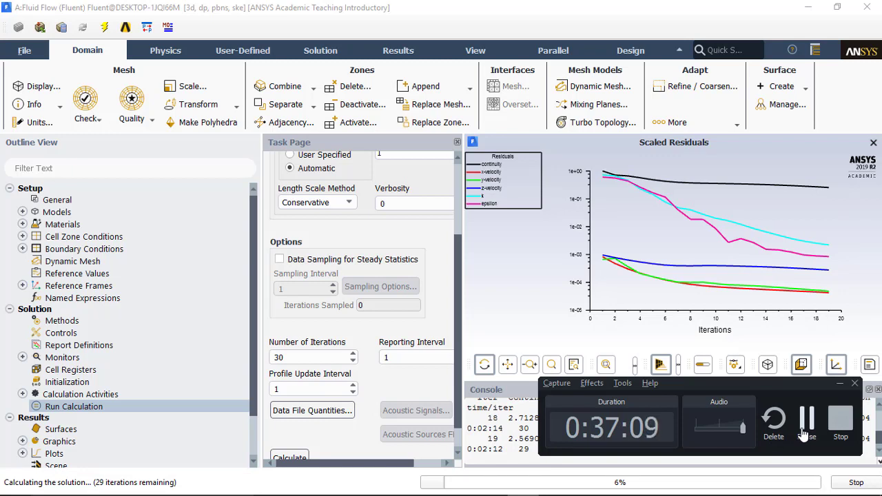
{"action": "left_click_drag", "start_coordinate": [695, 384], "coordinate": [681, 259]}
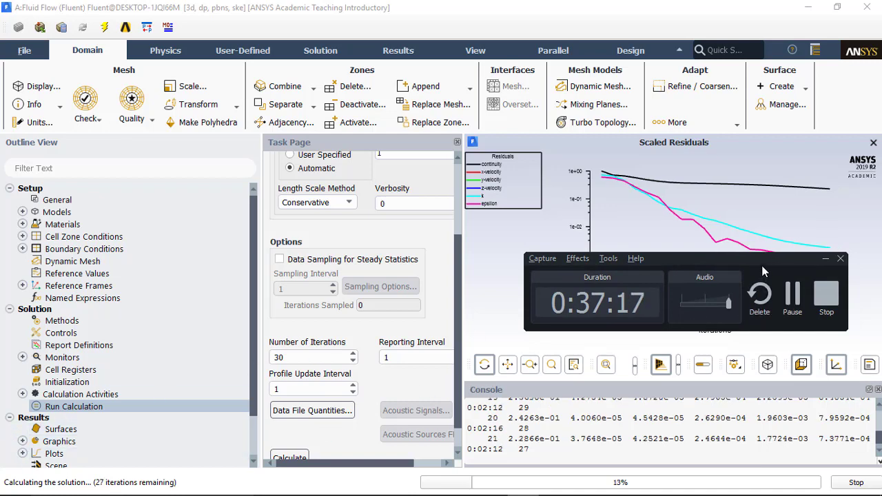
{"action": "left_click_drag", "start_coordinate": [764, 261], "coordinate": [782, 423]}
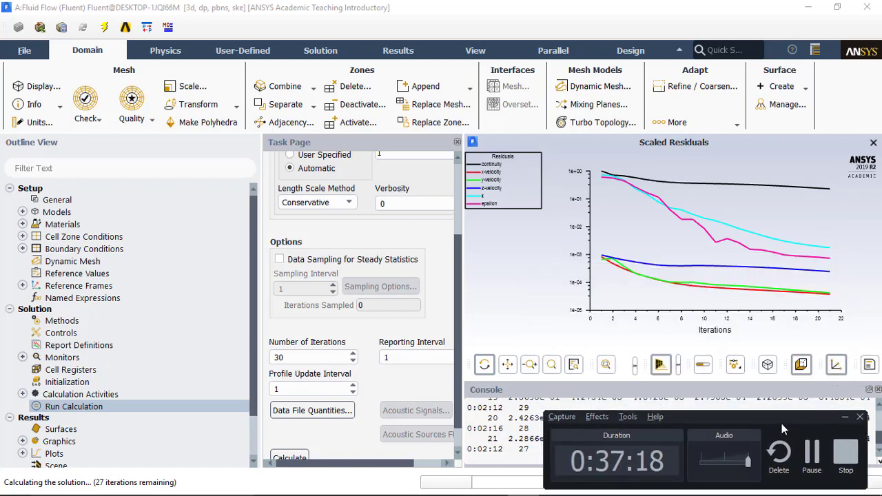
{"action": "left_click", "coordinate": [810, 459]}
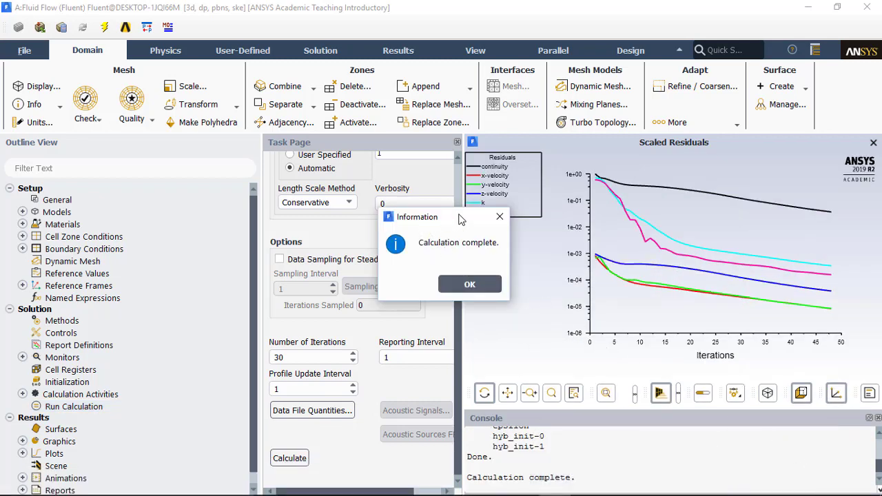
Display velocity vectors coloured by velocity magnitude as vector-1, using 3d arrow style and scale 1.
{"action": "left_click", "coordinate": [471, 292]}
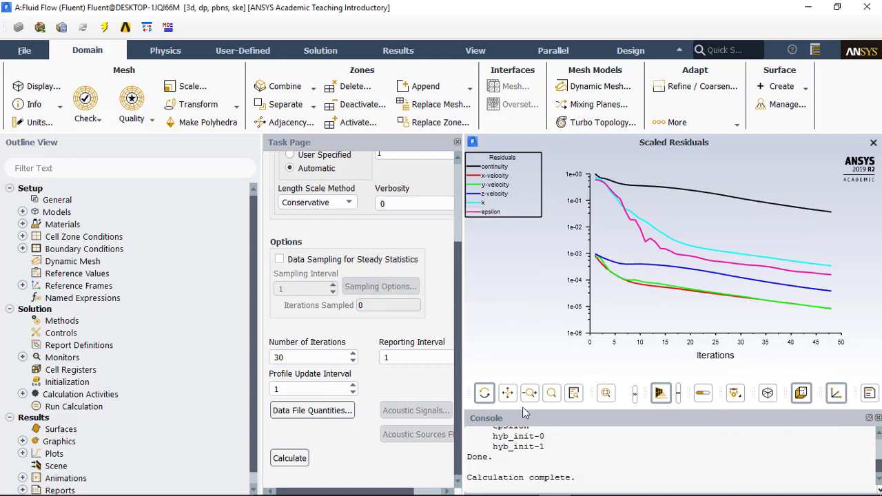
{"action": "double_click", "coordinate": [48, 443]}
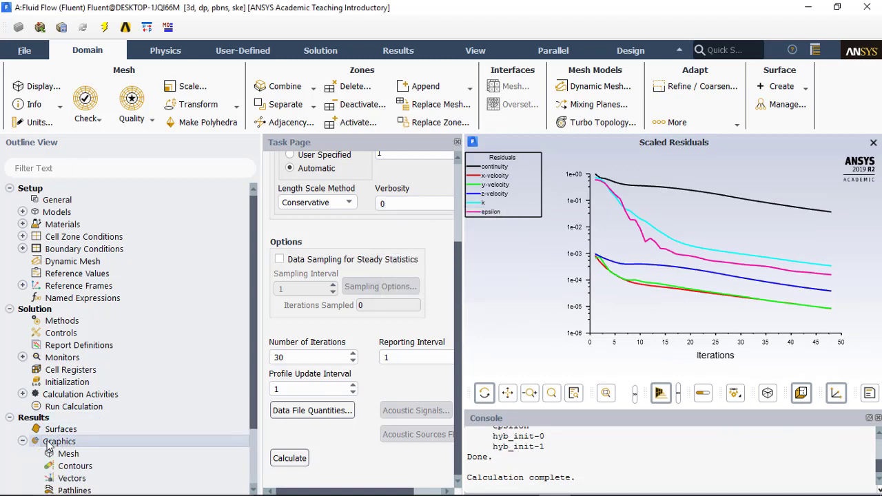
{"action": "left_click", "coordinate": [286, 240]}
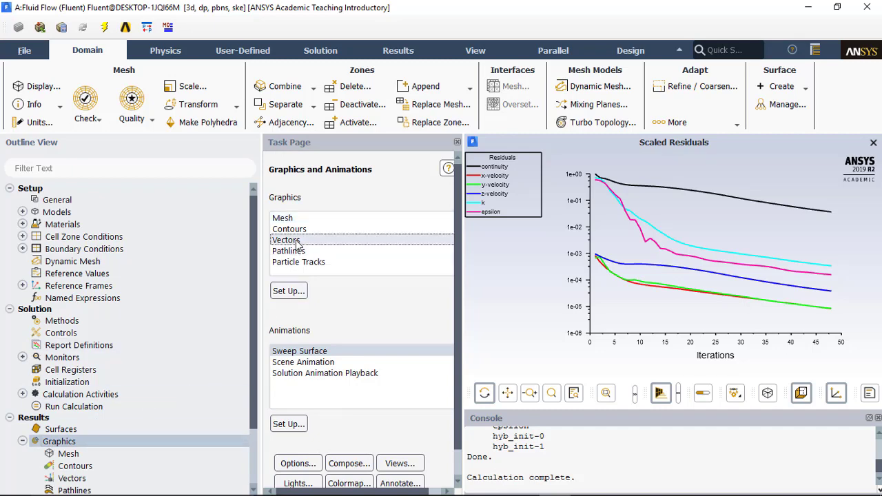
{"action": "left_click", "coordinate": [288, 295]}
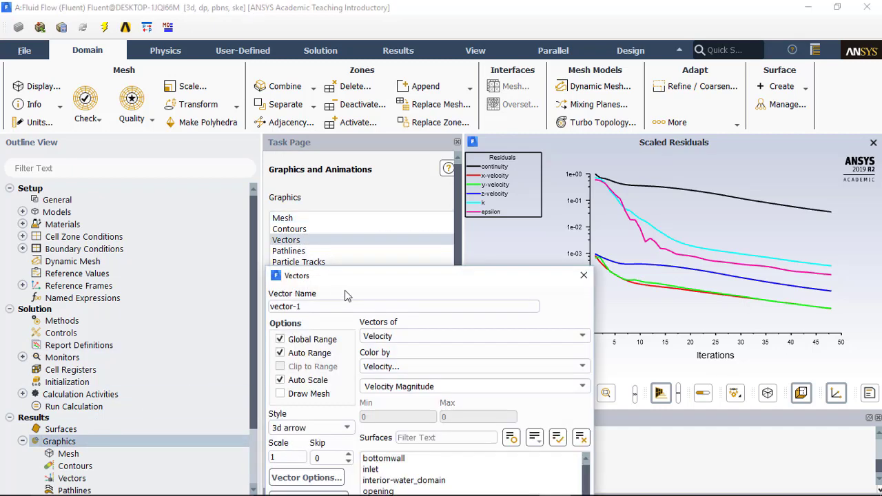
{"action": "left_click_drag", "start_coordinate": [348, 277], "coordinate": [356, 133]}
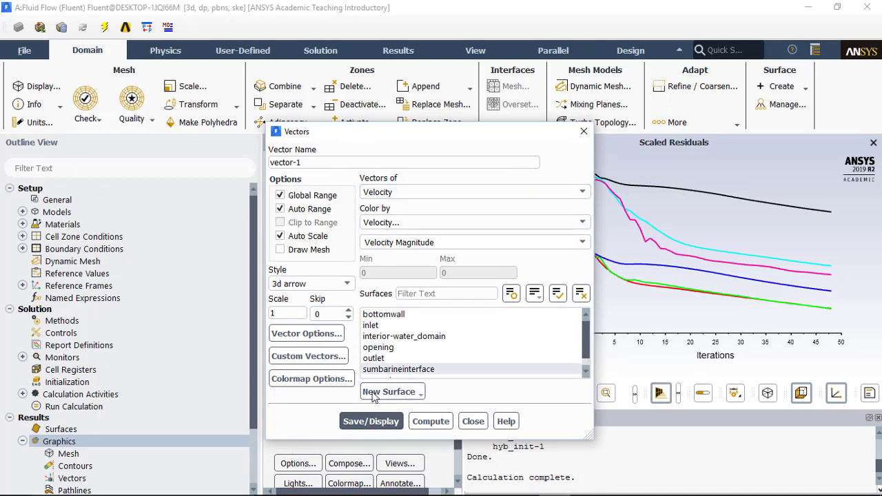
{"action": "left_click", "coordinate": [372, 422]}
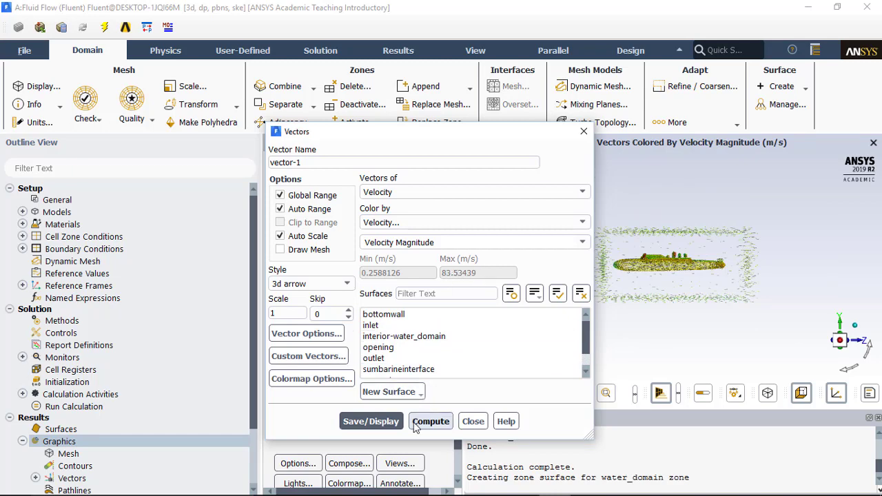
{"action": "left_click", "coordinate": [473, 422]}
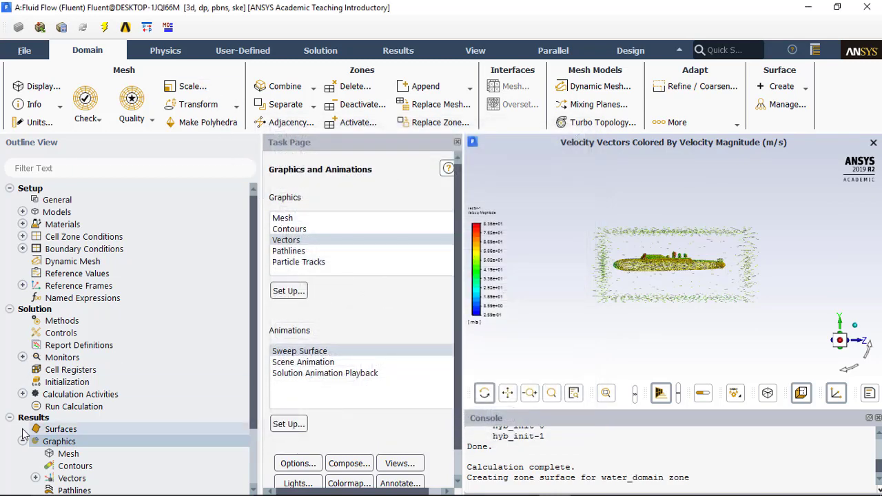
Create an iso-surface named iso--1 of constant mesh X-Coordinate at iso-value 0, computing the coordinate range first.
{"action": "left_click", "coordinate": [60, 429]}
{"action": "right_click", "coordinate": [61, 429]}
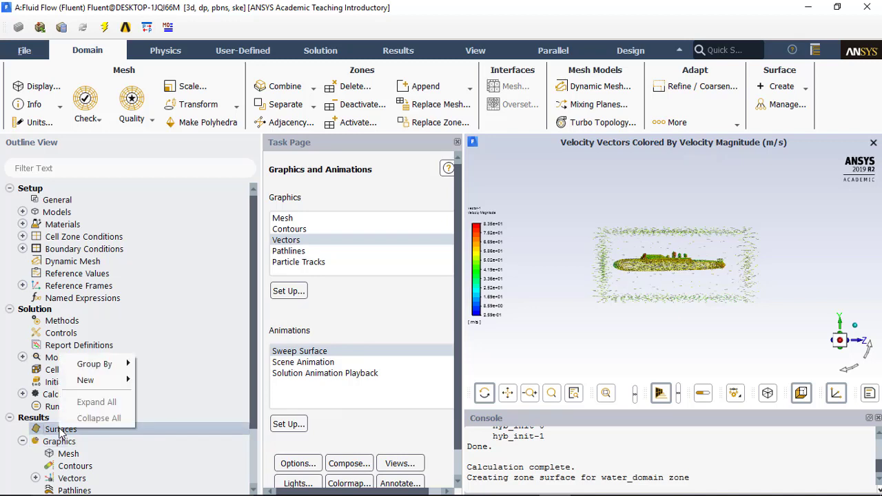
{"action": "mouse_move", "coordinate": [93, 380]}
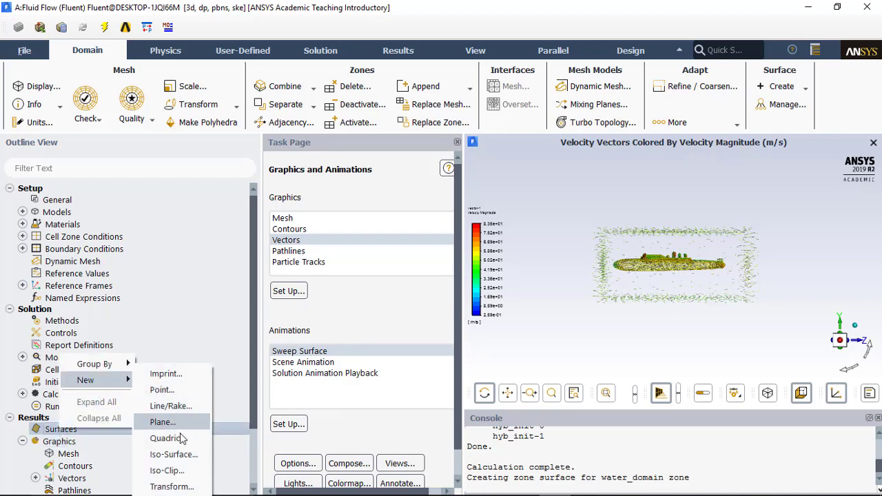
{"action": "left_click", "coordinate": [181, 459]}
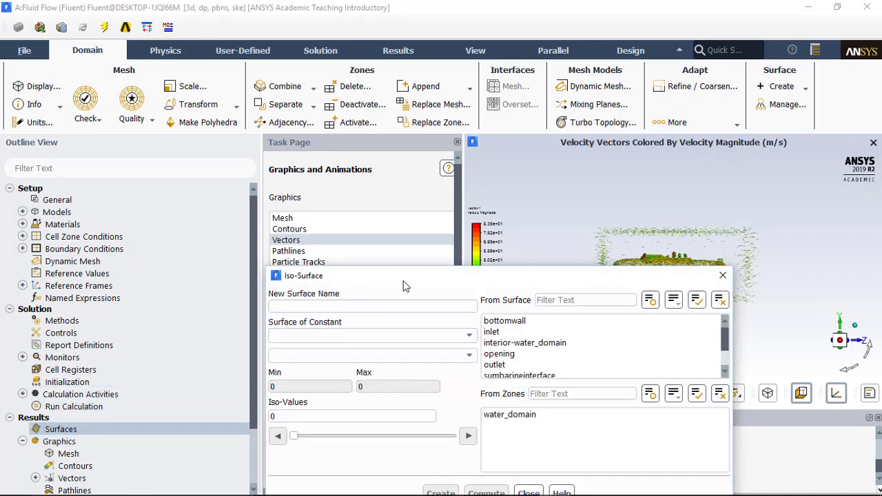
{"action": "left_click_drag", "start_coordinate": [402, 223], "coordinate": [388, 153]}
{"action": "left_click", "coordinate": [326, 181]}
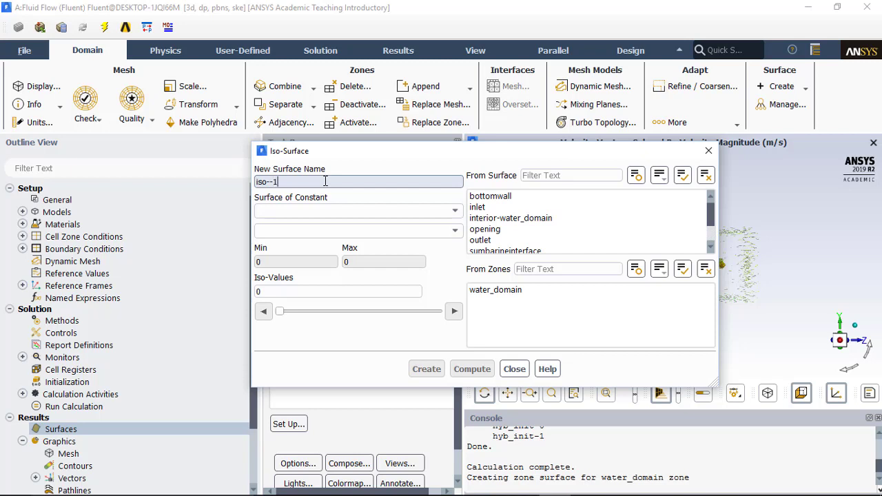
{"action": "left_click", "coordinate": [326, 211]}
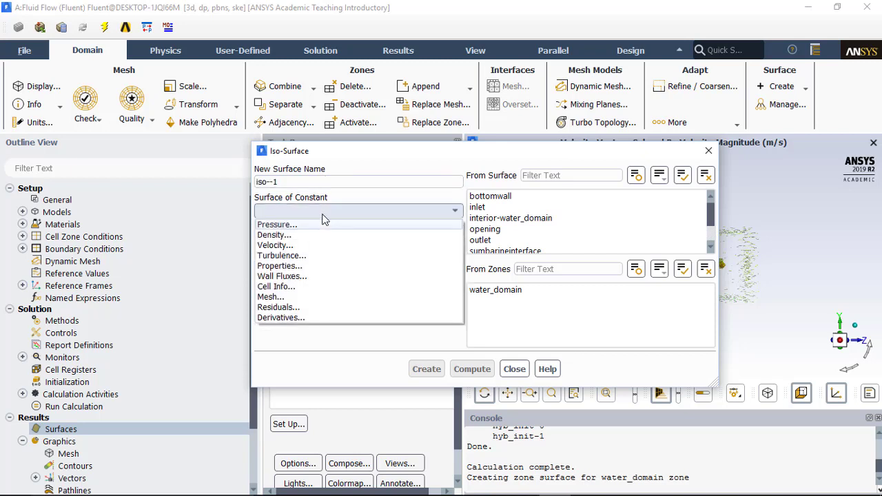
{"action": "left_click", "coordinate": [291, 297]}
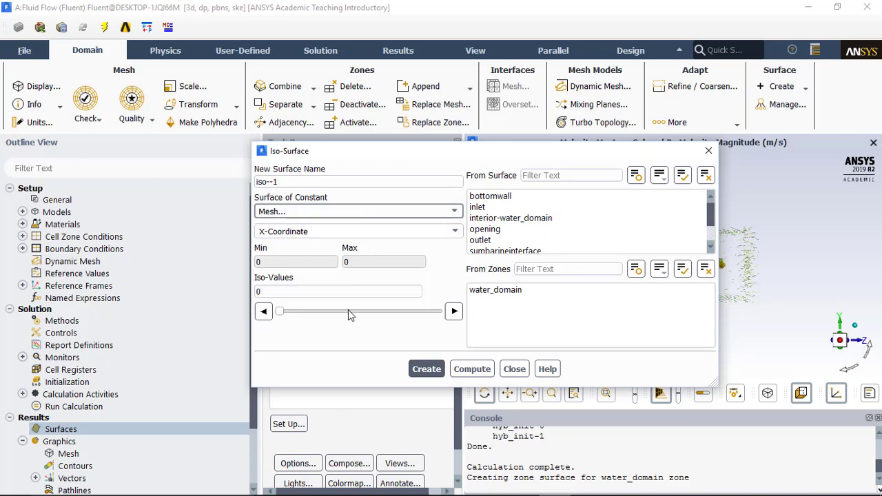
{"action": "left_click", "coordinate": [476, 370]}
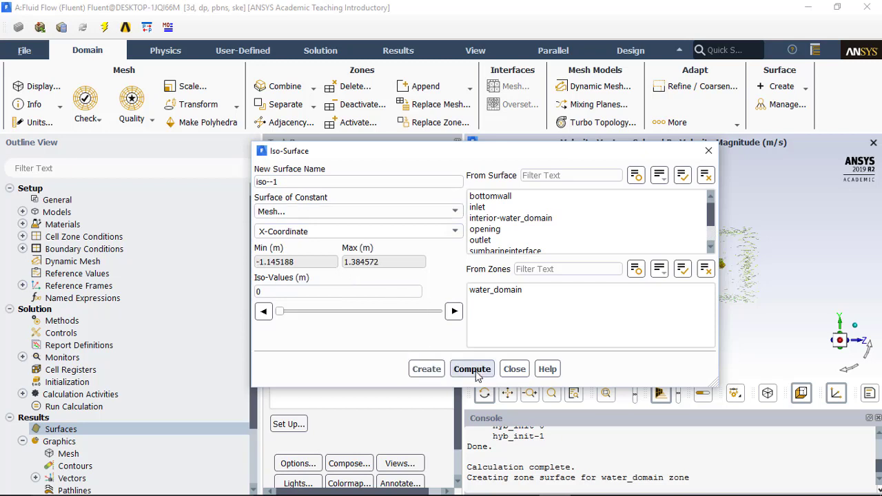
{"action": "left_click", "coordinate": [427, 370]}
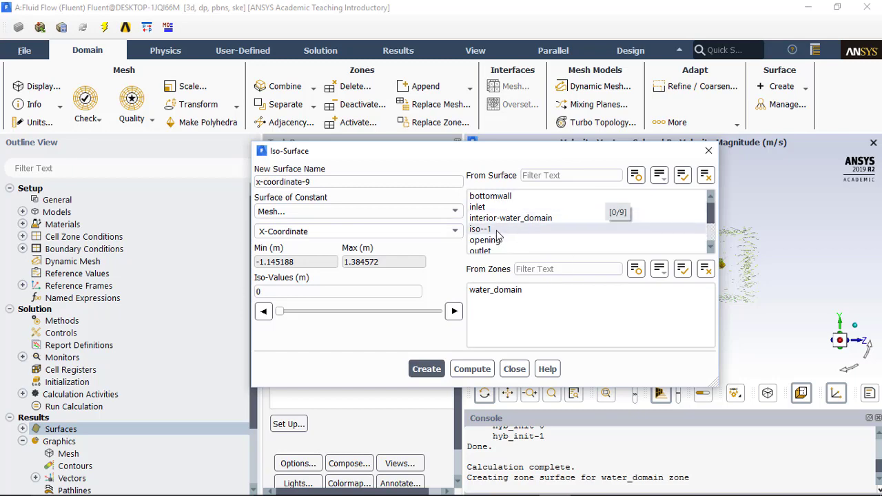
{"action": "left_click", "coordinate": [708, 151]}
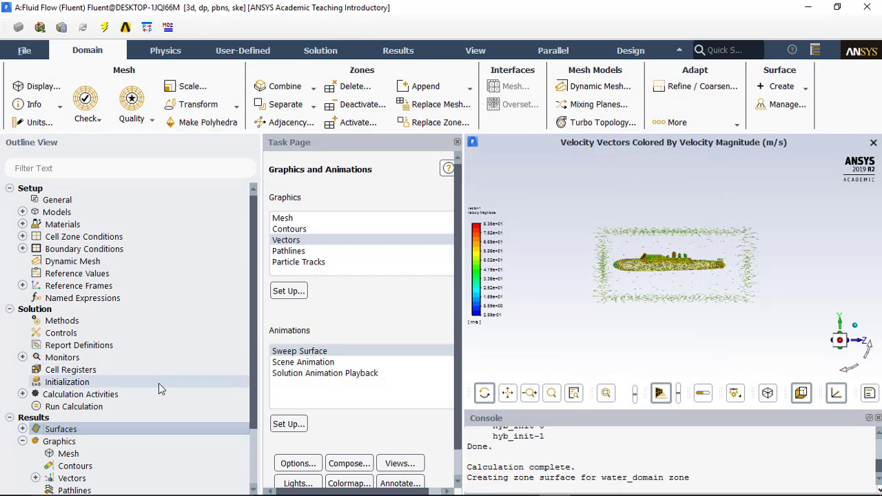
Display velocity vectors coloured by velocity magnitude on the iso--1 surface as vector-2, with the scale set to 2.
{"action": "double_click", "coordinate": [67, 442]}
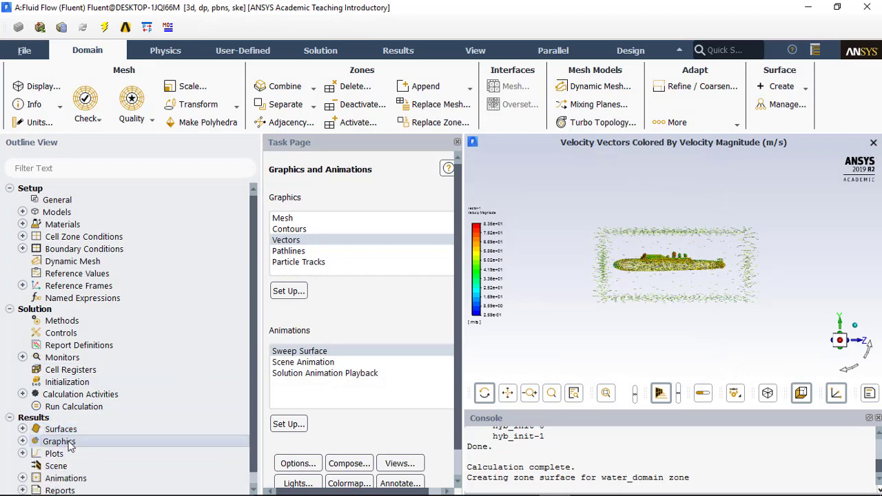
{"action": "left_click", "coordinate": [298, 241]}
{"action": "left_click", "coordinate": [290, 290]}
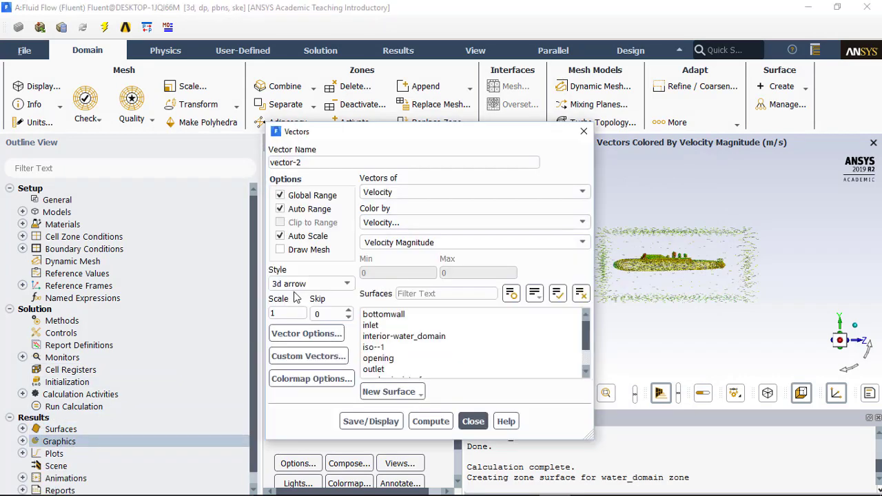
{"action": "left_click", "coordinate": [402, 347]}
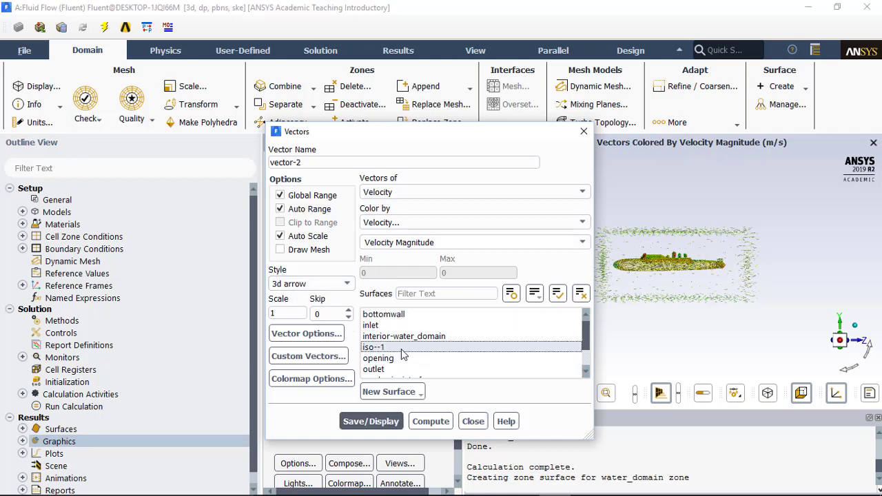
{"action": "double_click", "coordinate": [287, 313]}
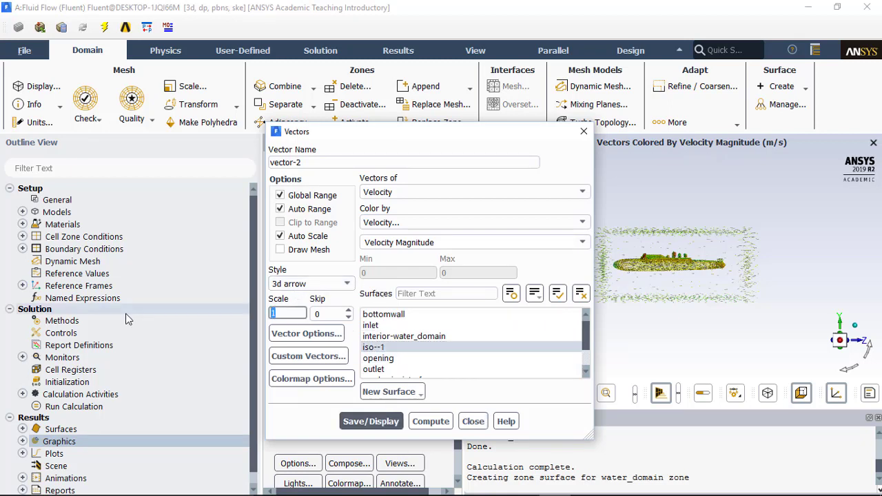
{"action": "type", "text": "2"}
{"action": "left_click", "coordinate": [397, 417]}
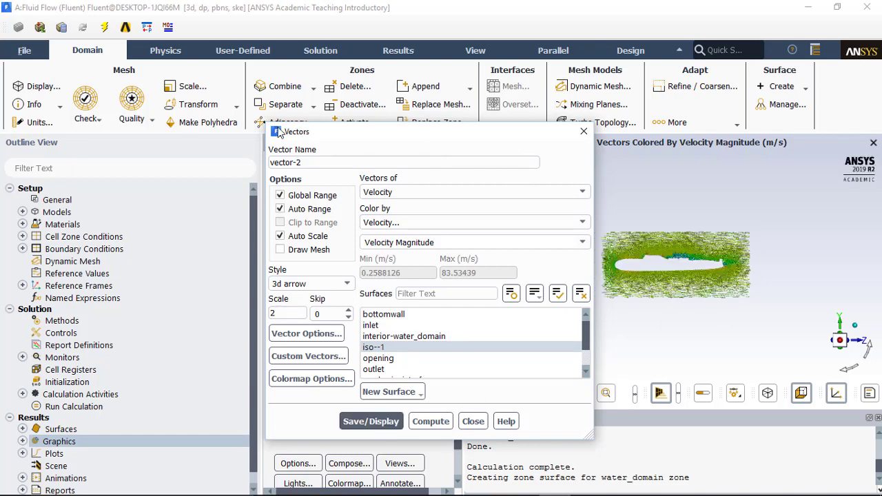
Examine the velocity vectors on the iso--1 plane at the inflow edge and around the submarine's bow.
{"action": "left_click_drag", "start_coordinate": [423, 137], "coordinate": [205, 114]}
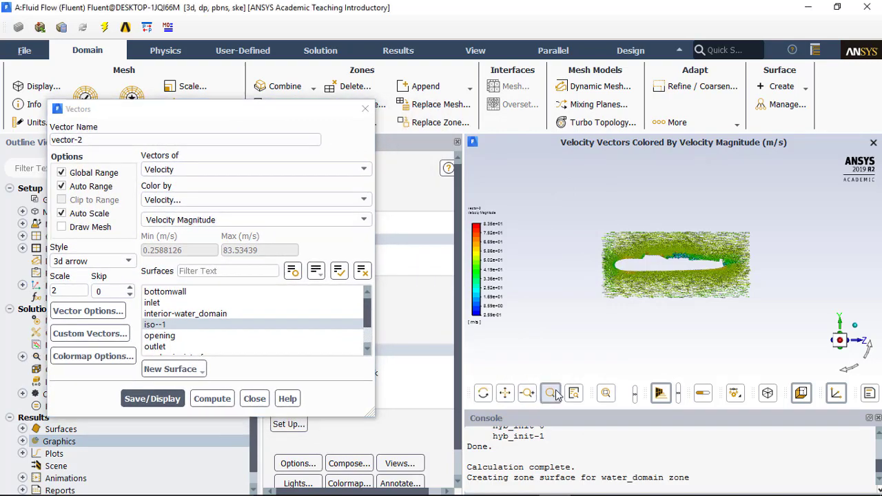
{"action": "left_click", "coordinate": [529, 393]}
{"action": "left_click_drag", "start_coordinate": [595, 216], "coordinate": [605, 262]}
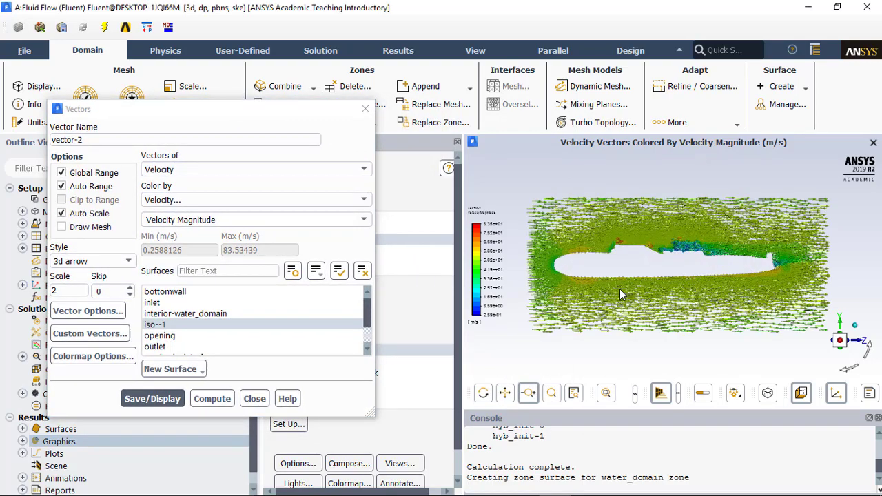
{"action": "left_click", "coordinate": [552, 393]}
{"action": "left_click_drag", "start_coordinate": [562, 282], "coordinate": [643, 340]}
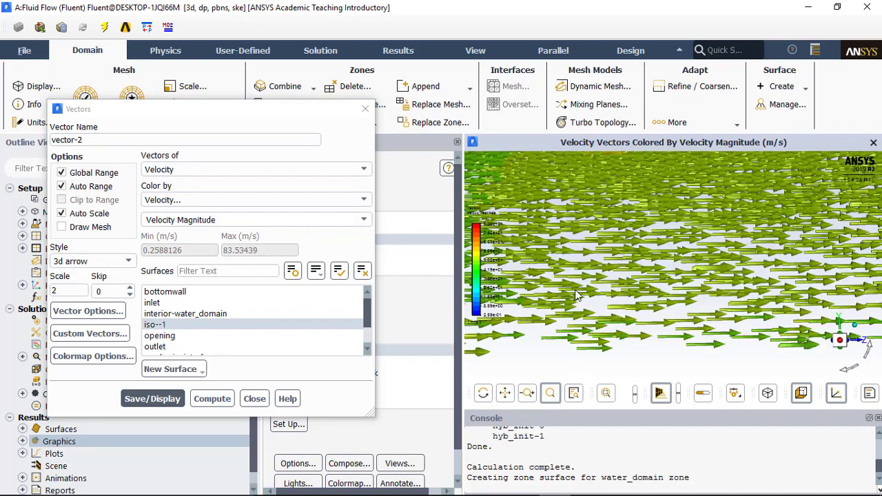
{"action": "left_click_drag", "start_coordinate": [582, 312], "coordinate": [552, 244]}
{"action": "left_click_drag", "start_coordinate": [540, 213], "coordinate": [593, 281]}
{"action": "scroll", "coordinate": [589, 283], "scroll_direction": "down", "scroll_amount": 5}
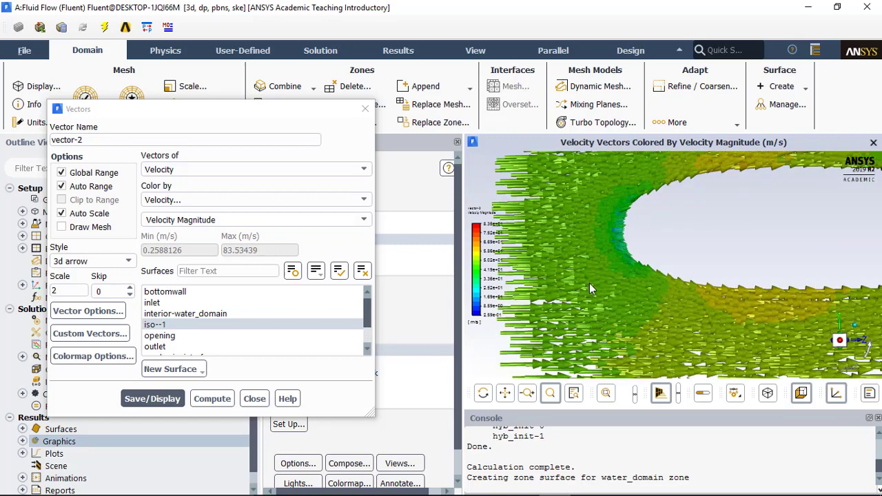
{"action": "scroll", "coordinate": [612, 272], "scroll_direction": "up", "scroll_amount": 2}
{"action": "scroll", "coordinate": [611, 271], "scroll_direction": "down", "scroll_amount": 1}
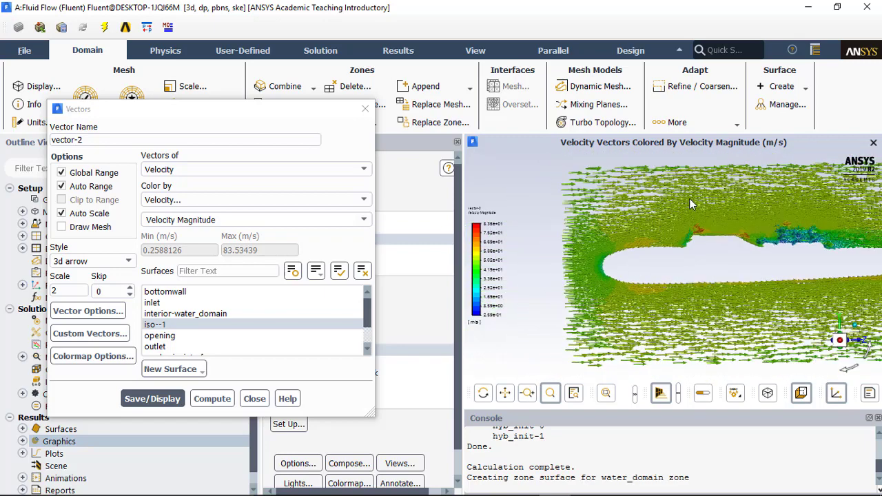
Examine the velocity vectors around the submarine's raised sail and the deck behind it, and finish with the vector setup.
{"action": "left_click_drag", "start_coordinate": [716, 244], "coordinate": [726, 251]}
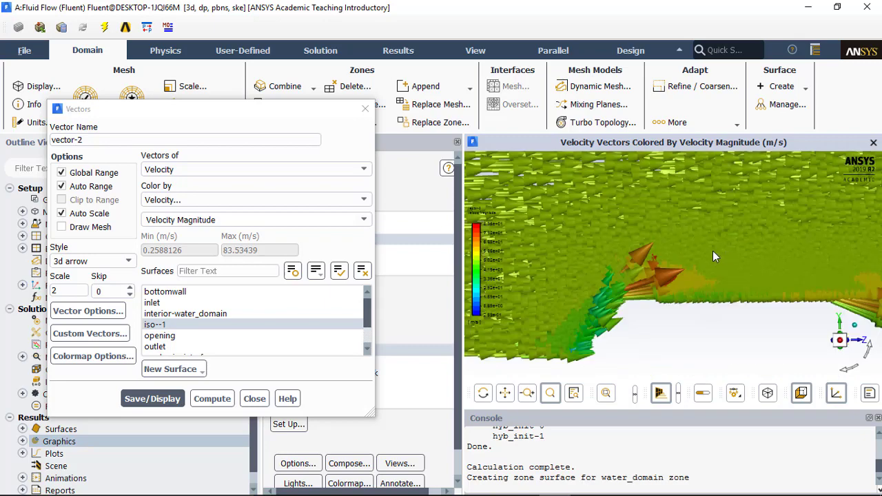
{"action": "scroll", "coordinate": [713, 250], "scroll_direction": "down", "scroll_amount": 3}
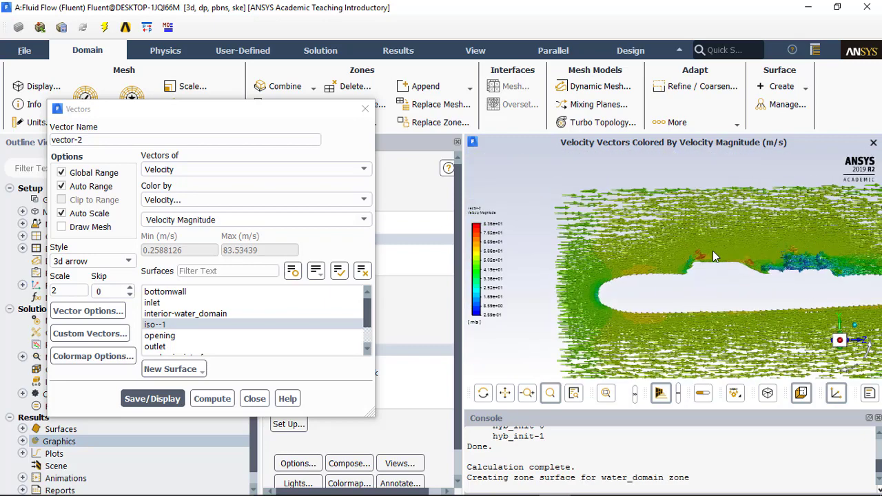
{"action": "left_click_drag", "start_coordinate": [769, 235], "coordinate": [863, 295]}
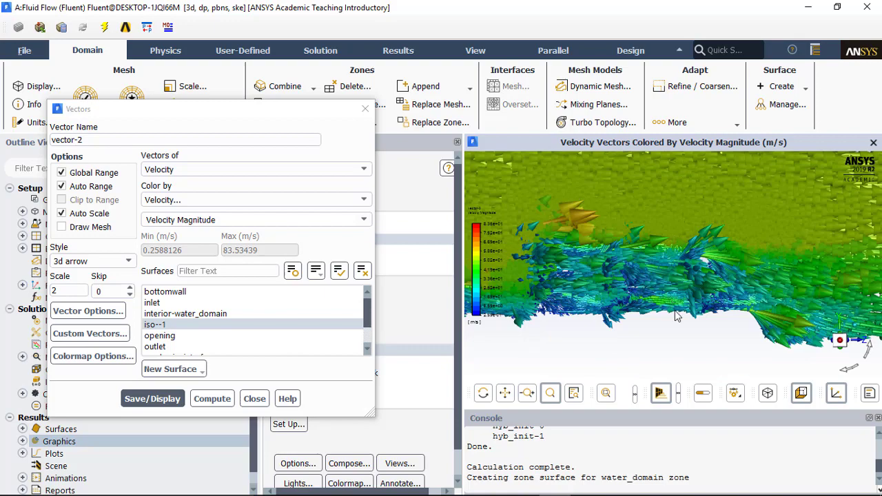
{"action": "scroll", "coordinate": [677, 316], "scroll_direction": "down", "scroll_amount": 1}
{"action": "scroll", "coordinate": [677, 315], "scroll_direction": "up", "scroll_amount": 3}
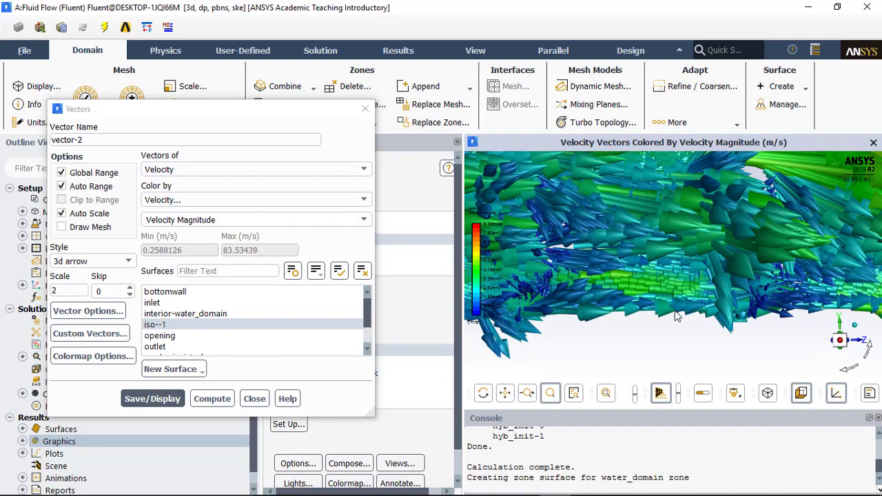
{"action": "scroll", "coordinate": [677, 316], "scroll_direction": "down", "scroll_amount": 6}
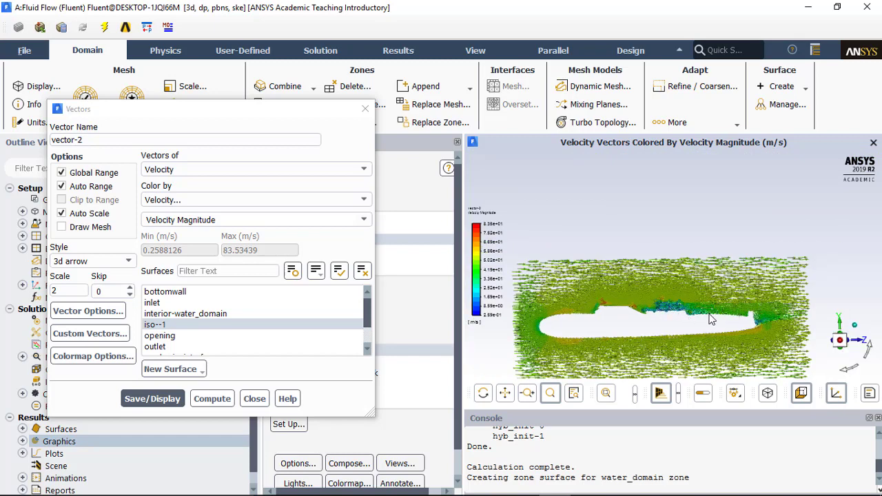
{"action": "left_click_drag", "start_coordinate": [635, 324], "coordinate": [636, 325]}
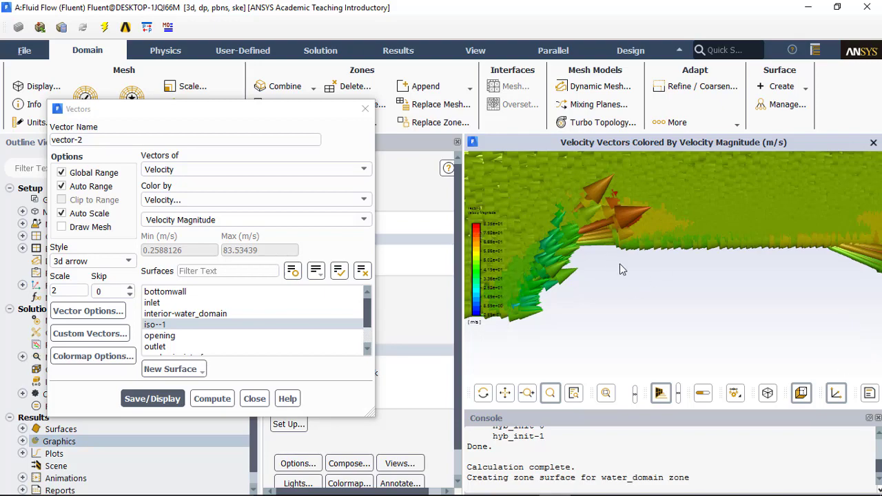
{"action": "scroll", "coordinate": [620, 275], "scroll_direction": "down", "scroll_amount": 5}
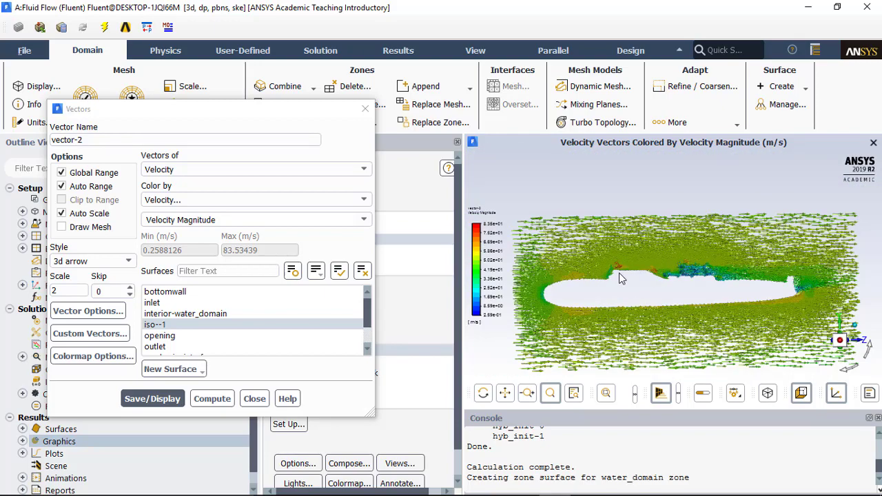
{"action": "left_click_drag", "start_coordinate": [247, 113], "coordinate": [517, 117]}
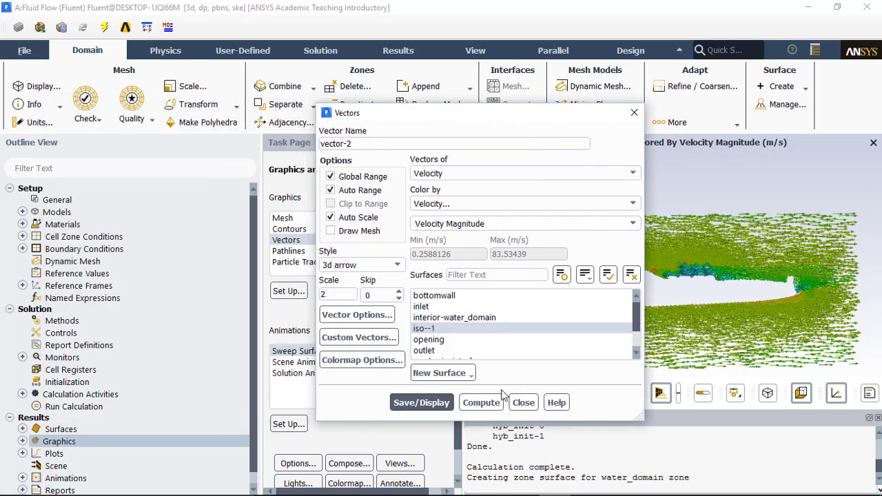
{"action": "left_click", "coordinate": [523, 402]}
Display line pathlines released from the iso--1 surface as pathlines-1, coloured by the particle variable Particle ID.
{"action": "left_click", "coordinate": [300, 252]}
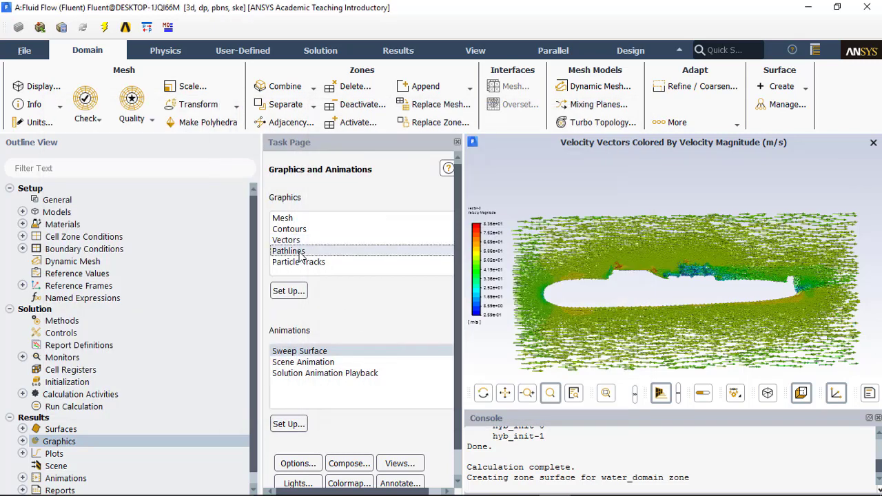
{"action": "left_click", "coordinate": [303, 292]}
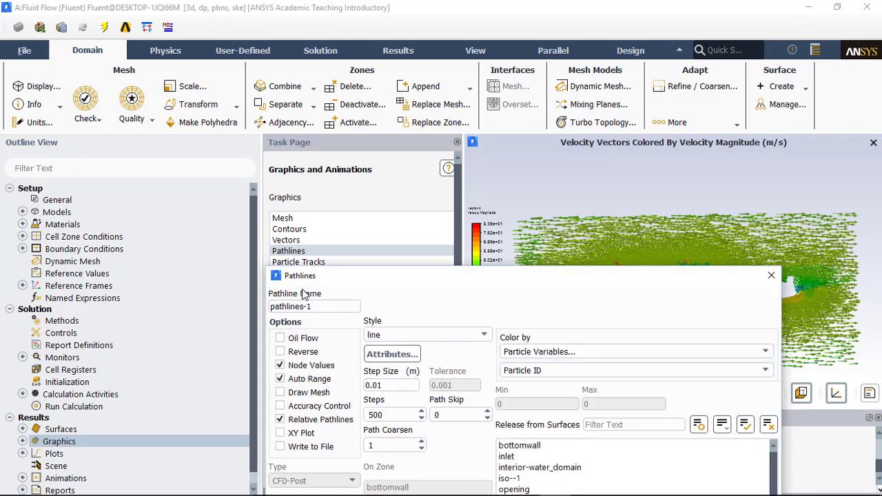
{"action": "left_click_drag", "start_coordinate": [379, 283], "coordinate": [348, 89]}
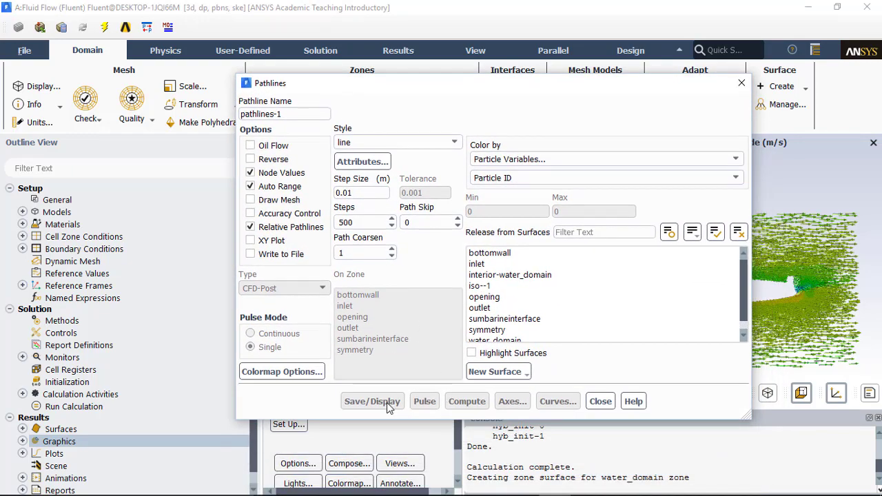
{"action": "left_click", "coordinate": [495, 286]}
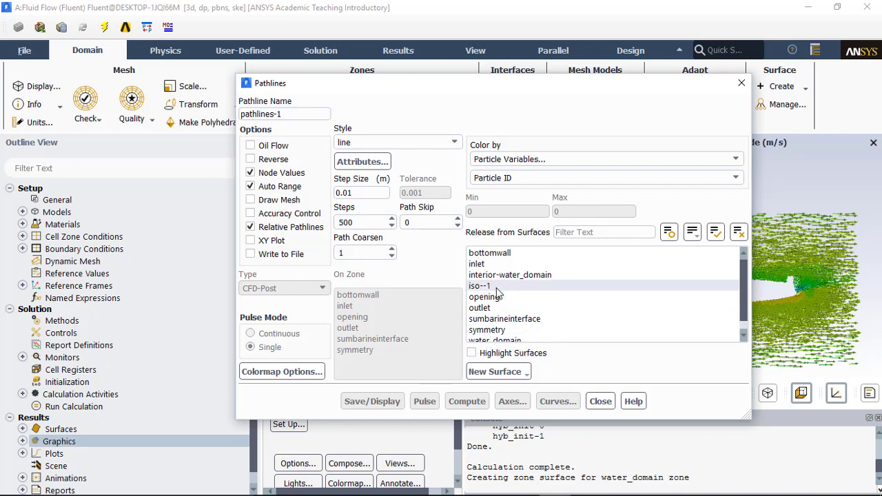
{"action": "left_click", "coordinate": [373, 403]}
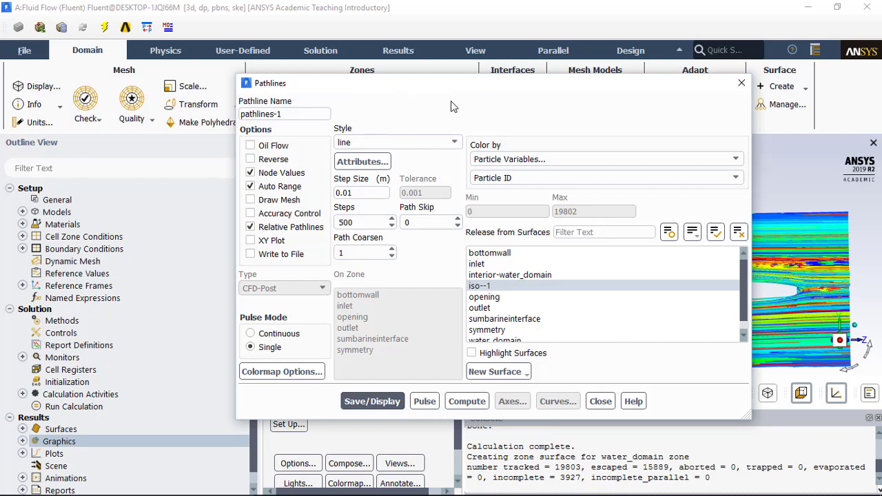
{"action": "left_click_drag", "start_coordinate": [423, 91], "coordinate": [214, 97]}
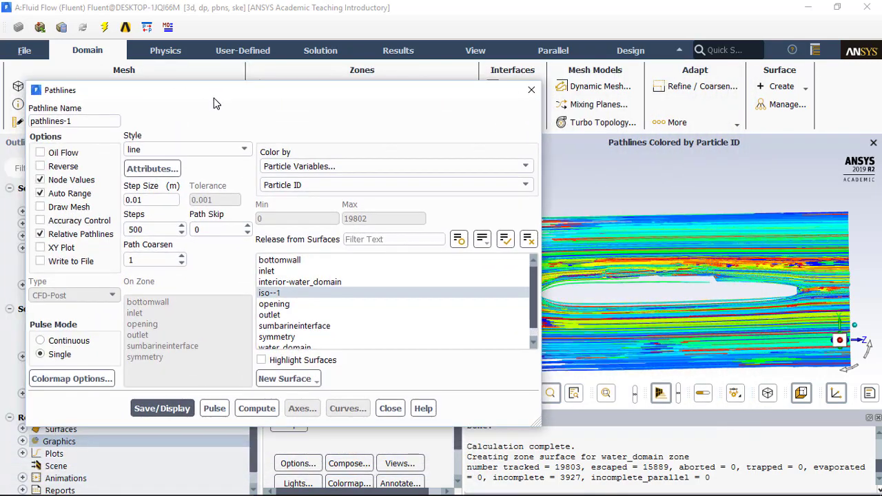
Play the single-pulse animation of the iso--1 pathlines, stop it and finish with the pathline setup.
{"action": "left_click", "coordinate": [211, 409]}
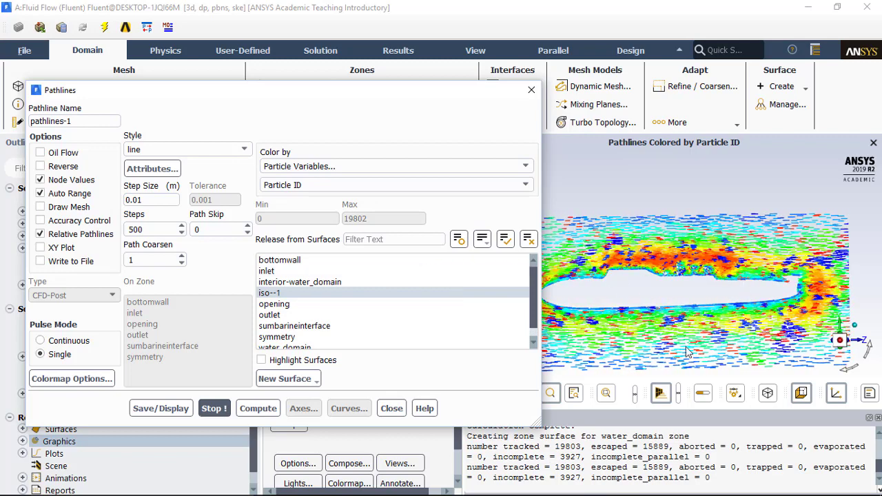
{"action": "left_click", "coordinate": [198, 407]}
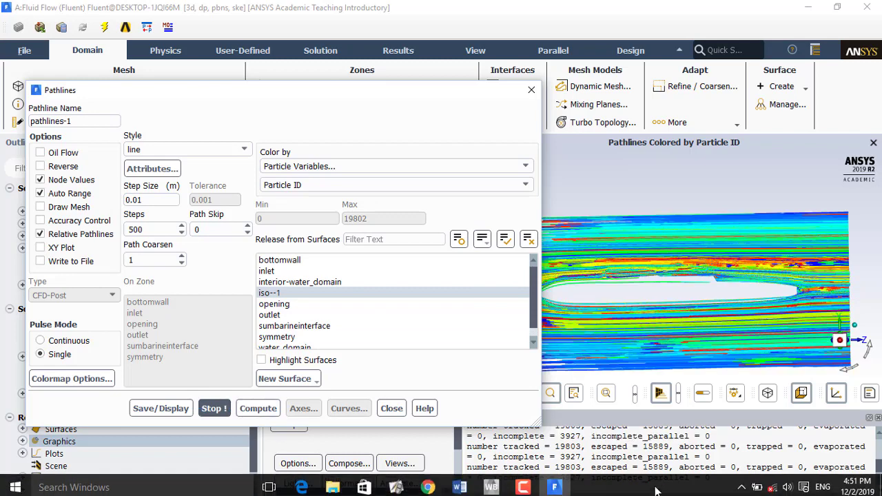
{"action": "left_click", "coordinate": [522, 486]}
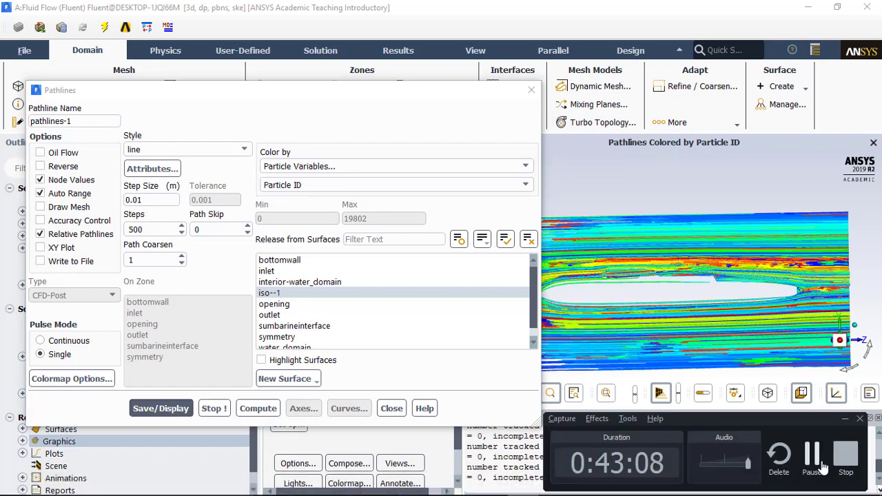
{"action": "left_click", "coordinate": [791, 477]}
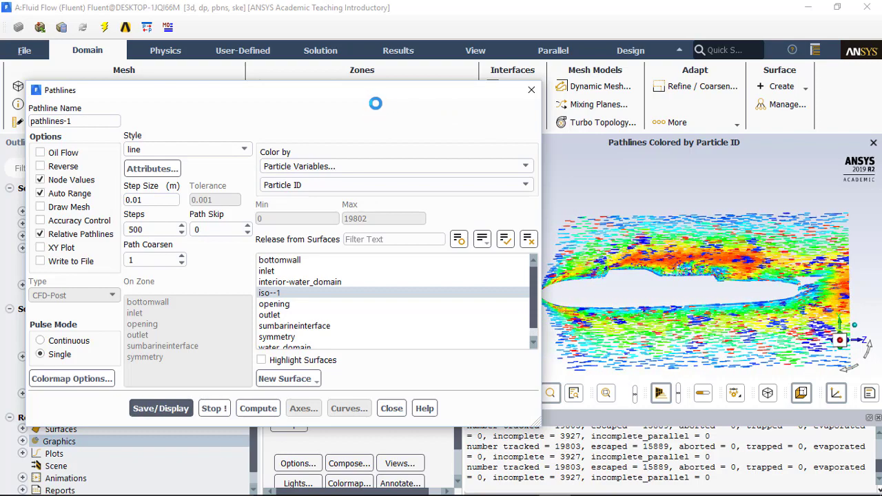
{"action": "left_click", "coordinate": [213, 408]}
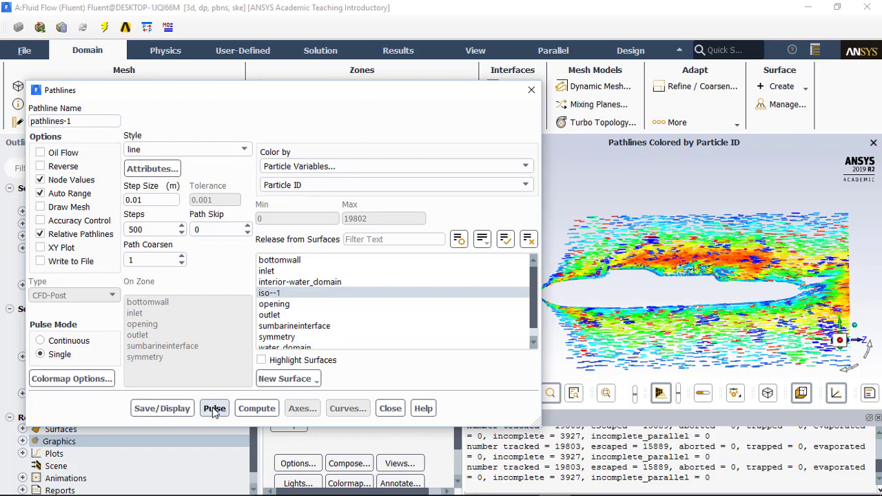
{"action": "left_click", "coordinate": [390, 409]}
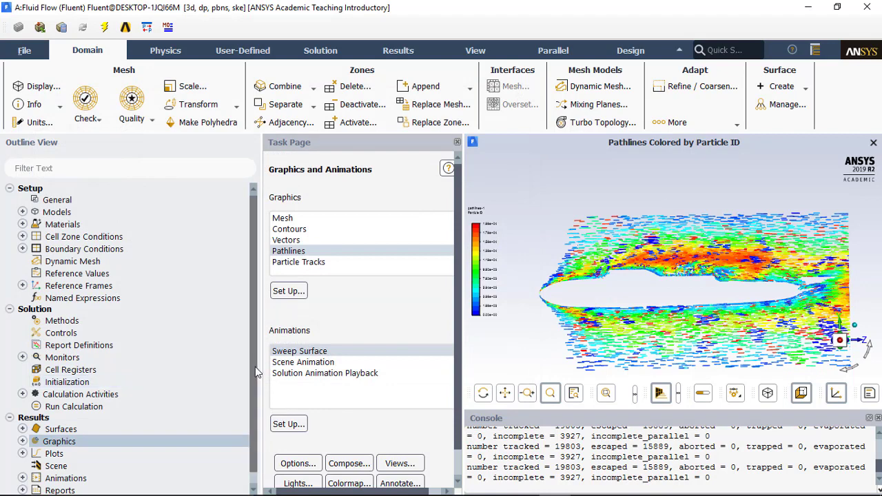
Save the project, applying the settings changes to current and future calculations.
{"action": "scroll", "coordinate": [254, 376], "scroll_direction": "down", "scroll_amount": 1}
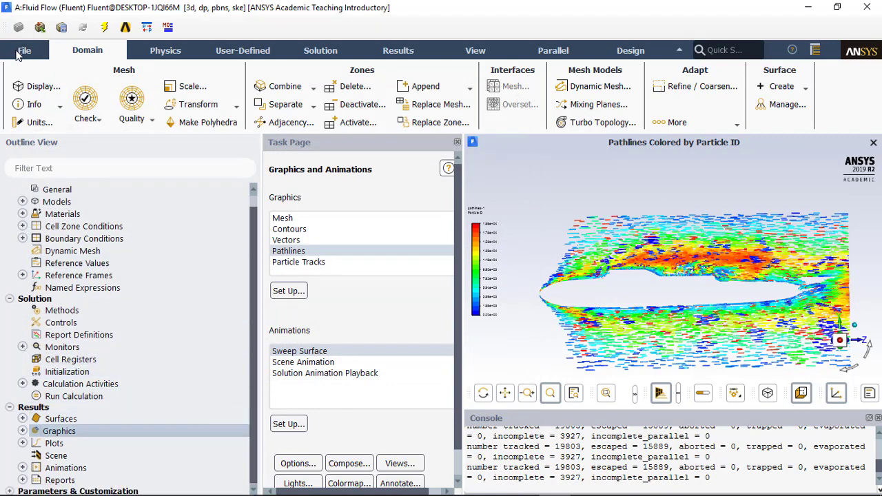
{"action": "left_click", "coordinate": [21, 53]}
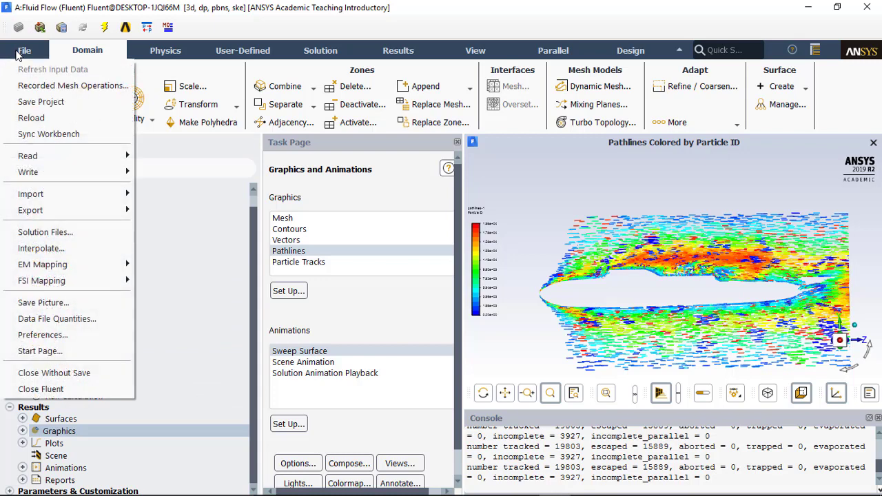
{"action": "left_click", "coordinate": [29, 102]}
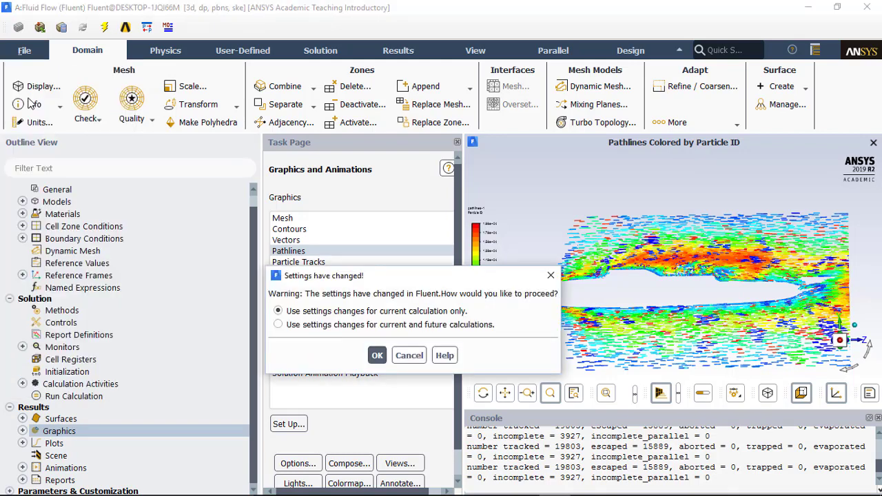
{"action": "left_click", "coordinate": [298, 326]}
{"action": "left_click", "coordinate": [378, 356]}
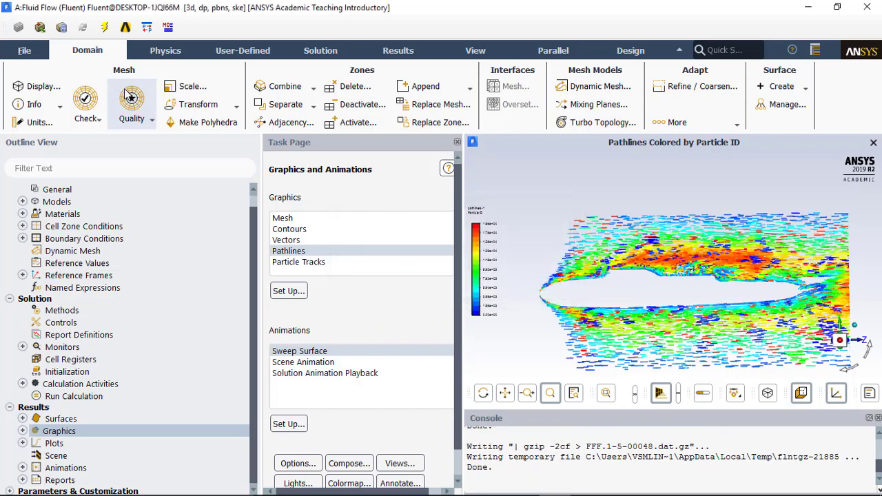
Close Fluent and return to the Workbench project schematic.
{"action": "left_click", "coordinate": [108, 35]}
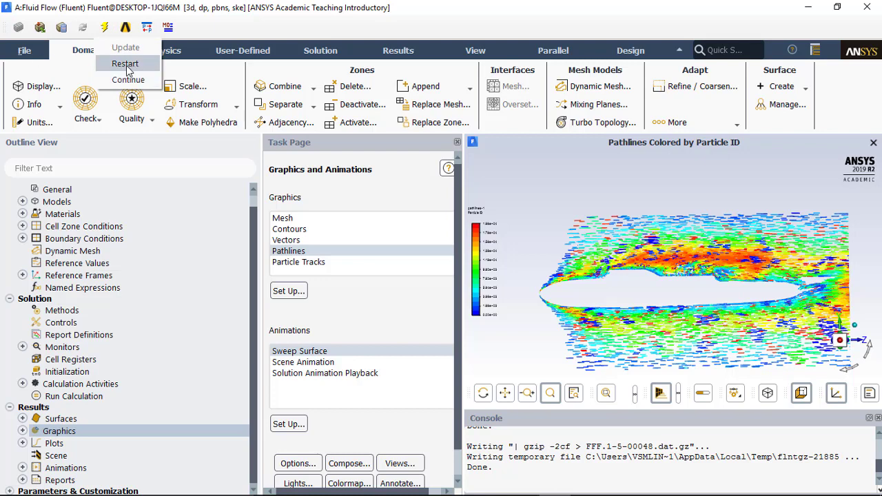
{"action": "left_click", "coordinate": [7, 55]}
{"action": "left_click", "coordinate": [8, 54]}
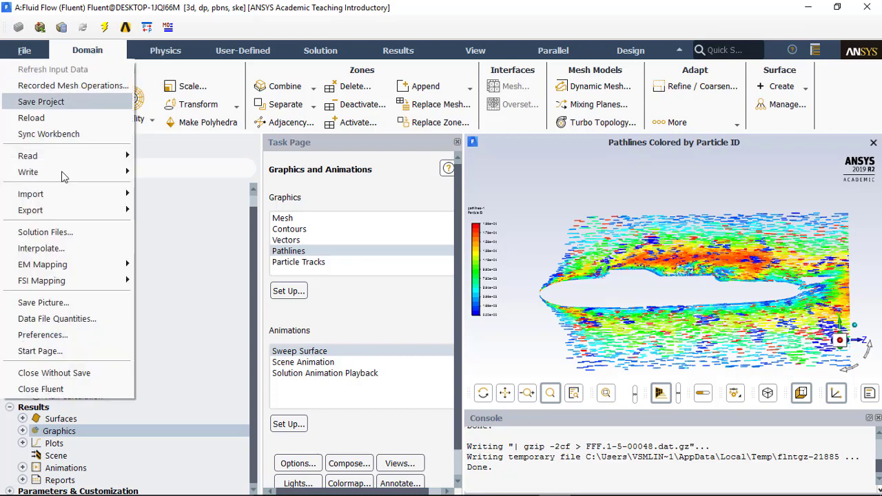
{"action": "left_click", "coordinate": [51, 393]}
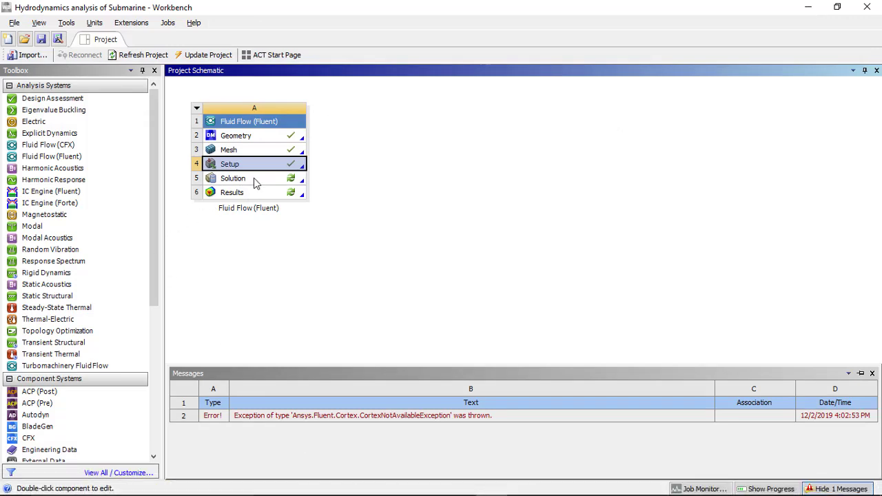
Open the Solution cell of the Fluid Flow (Fluent) system in Fluent, refreshing it with the upstream mesh and settings.
{"action": "left_click", "coordinate": [254, 177]}
{"action": "right_click", "coordinate": [254, 177]}
{"action": "left_click", "coordinate": [274, 185]}
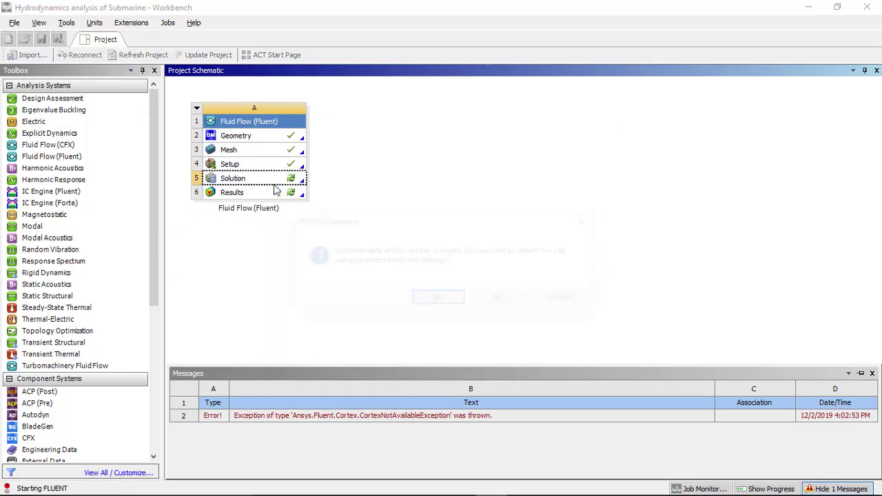
{"action": "left_click", "coordinate": [440, 302]}
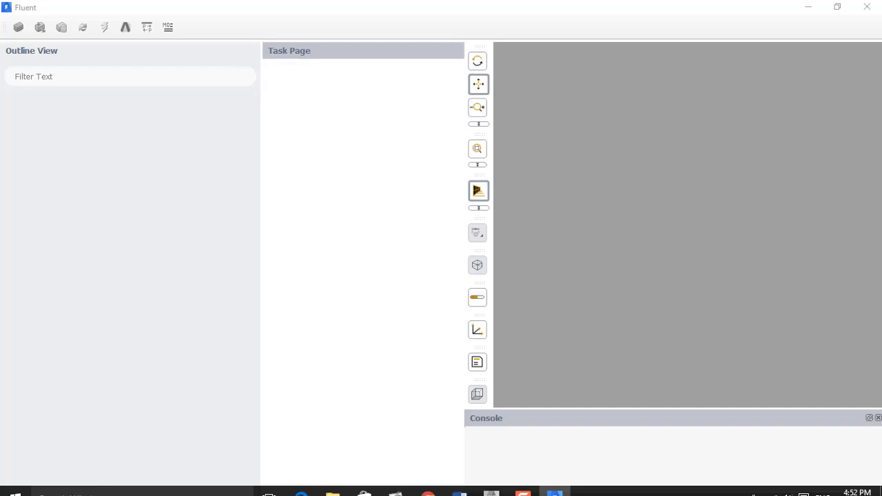
{"action": "left_click", "coordinate": [522, 486]}
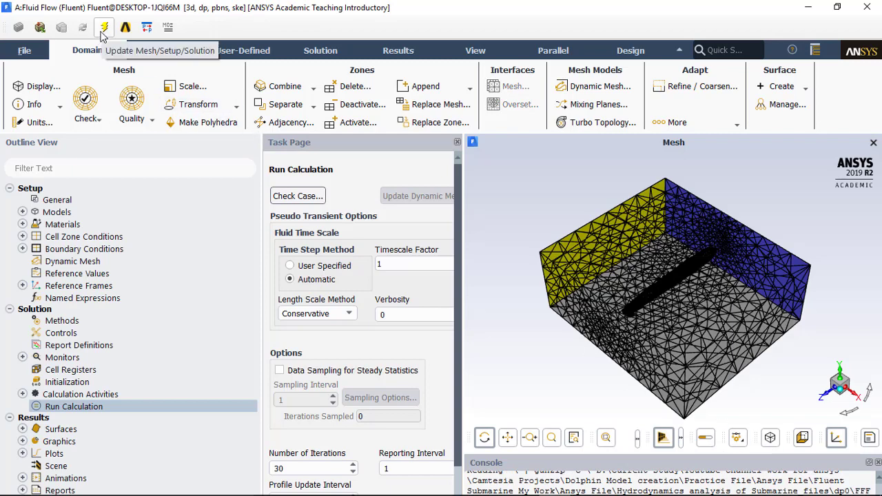
Save the project and update the solution with 30 iterations.
{"action": "left_click", "coordinate": [24, 52]}
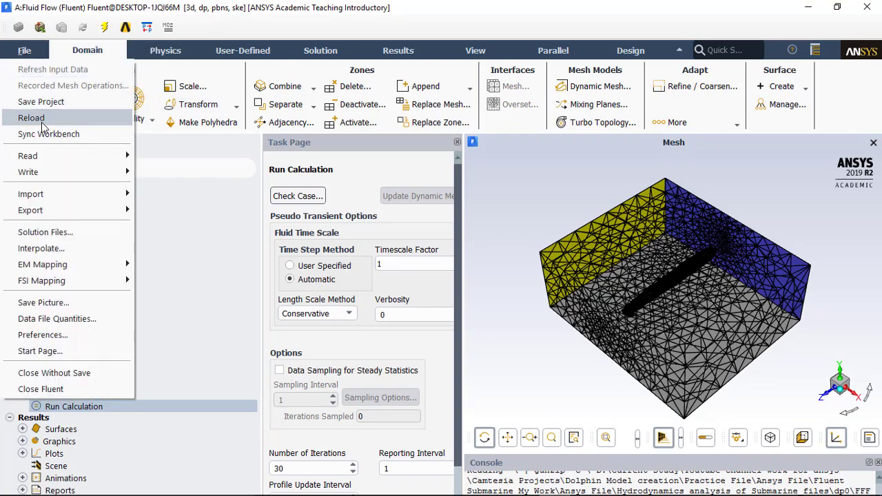
{"action": "left_click", "coordinate": [60, 105]}
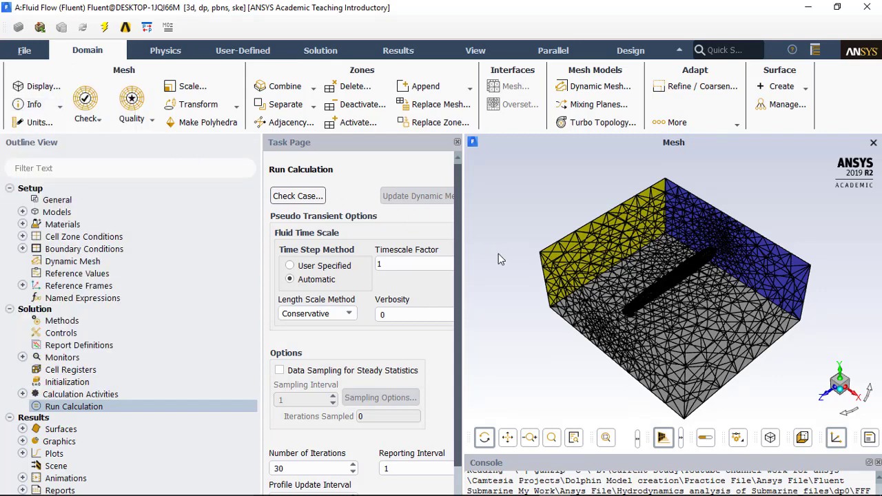
{"action": "left_click", "coordinate": [105, 27]}
{"action": "left_click", "coordinate": [115, 49]}
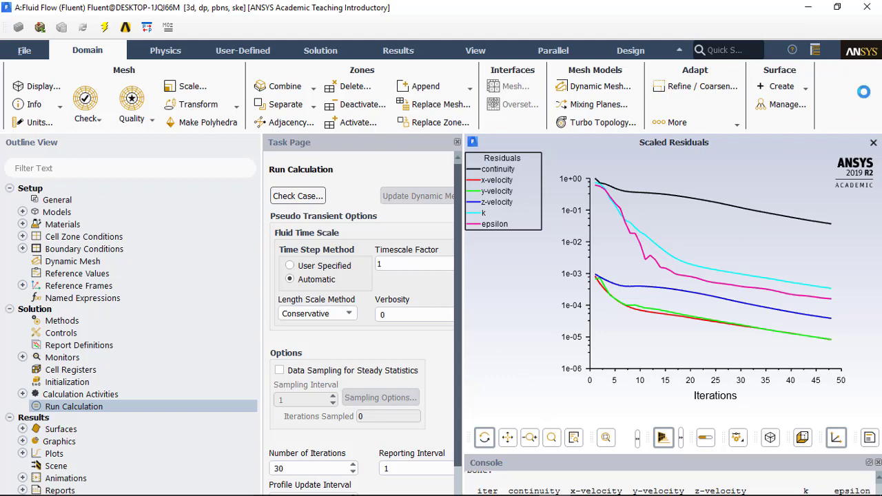
{"action": "left_click", "coordinate": [837, 7]}
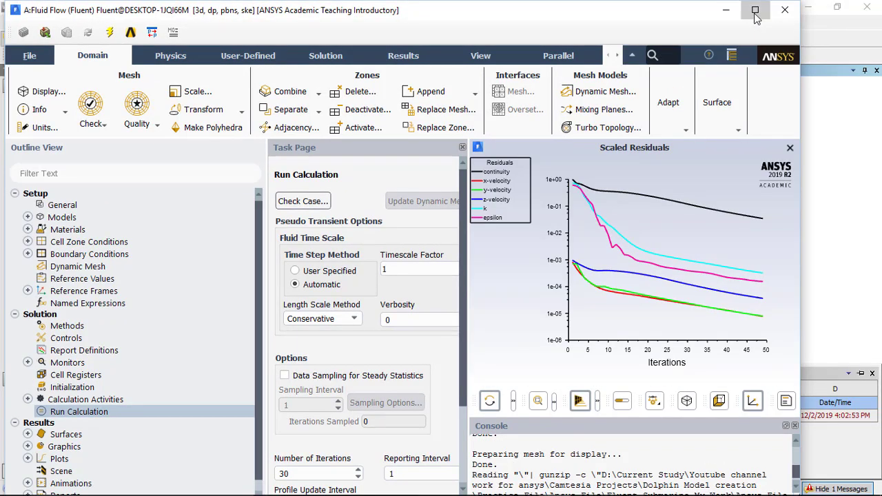
{"action": "left_click", "coordinate": [756, 10]}
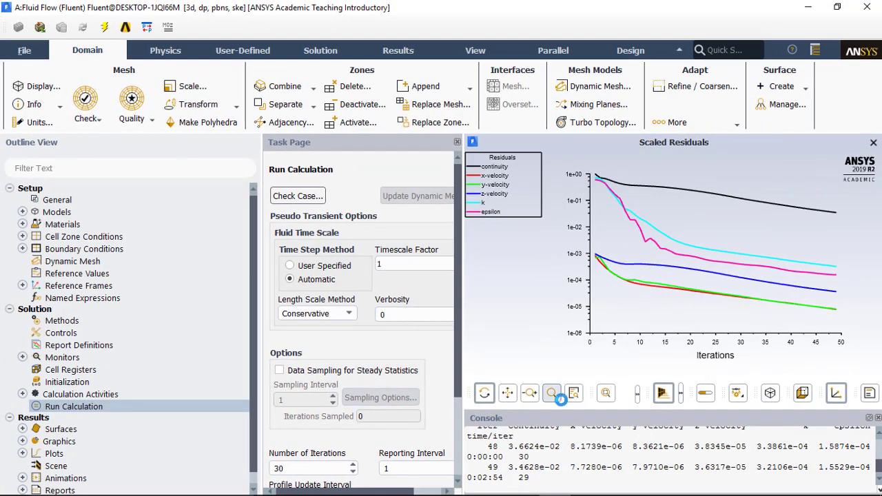
{"action": "left_click", "coordinate": [523, 484]}
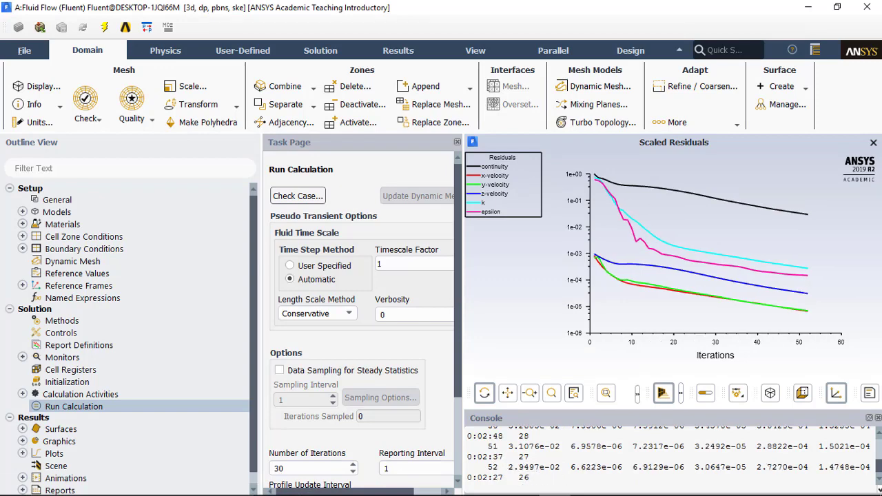
{"action": "left_click", "coordinate": [524, 484]}
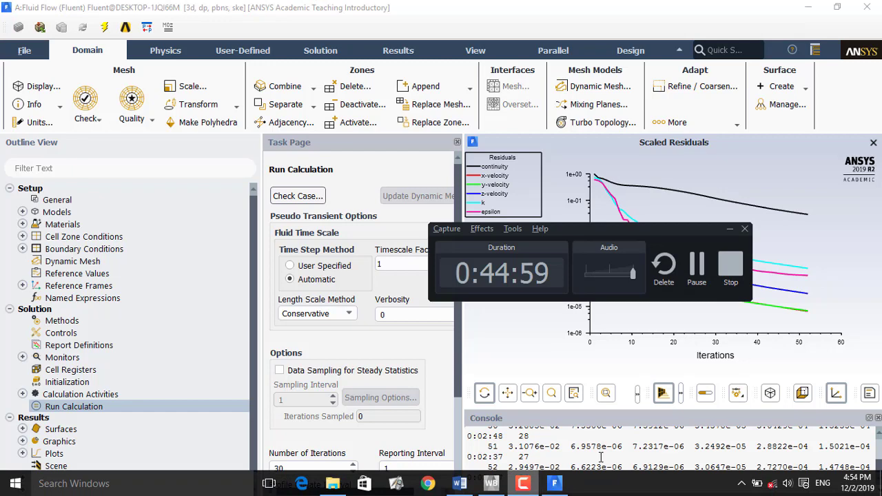
{"action": "left_click", "coordinate": [697, 266]}
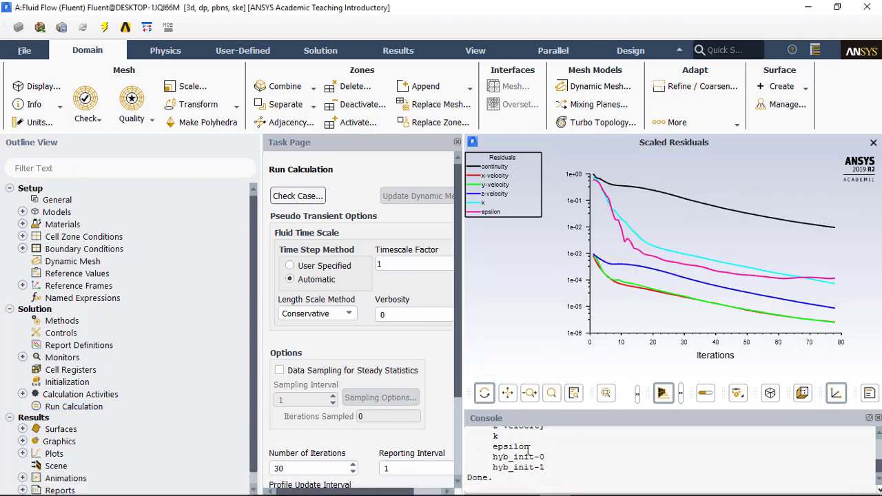
Save the project with the updated solution and close Fluent.
{"action": "left_click", "coordinate": [24, 55]}
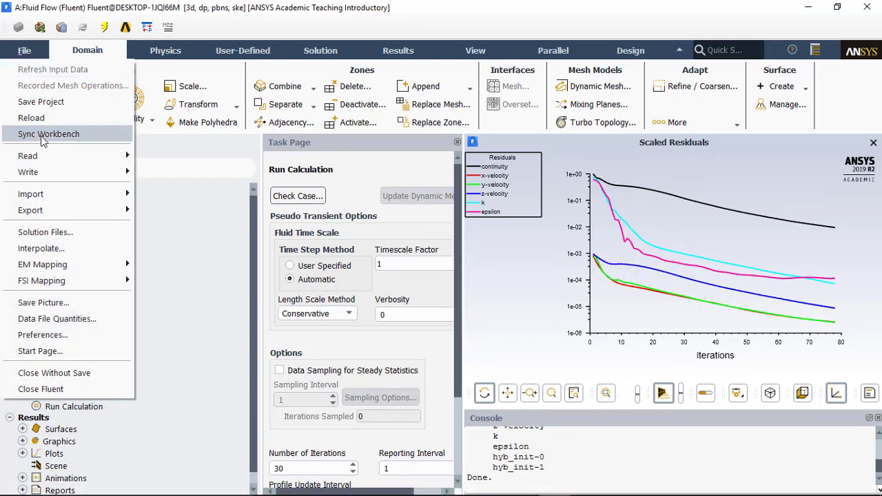
{"action": "left_click", "coordinate": [62, 102]}
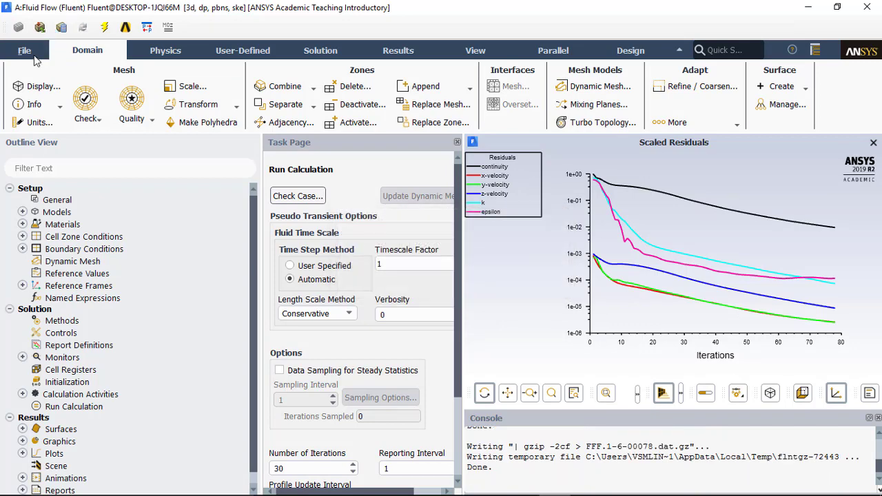
{"action": "left_click", "coordinate": [27, 52]}
{"action": "left_click", "coordinate": [49, 390]}
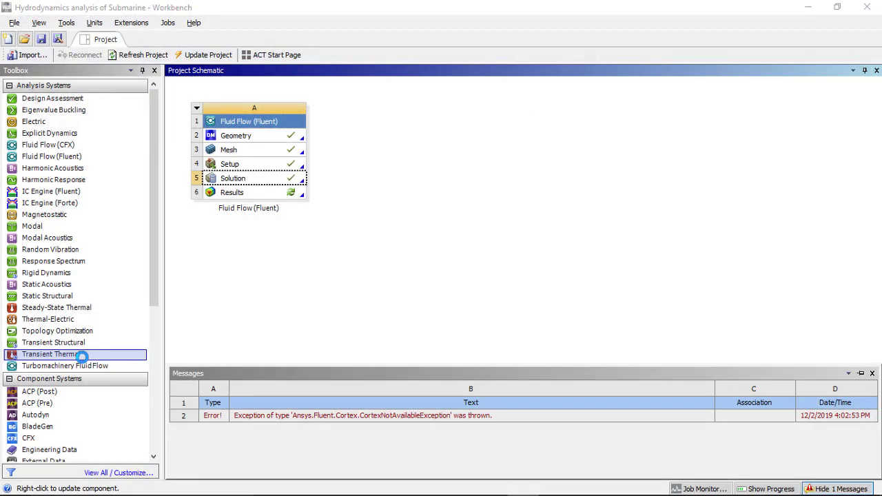
Open the Results cell of the Fluid Flow (Fluent) system for editing.
{"action": "left_click", "coordinate": [255, 195]}
{"action": "right_click", "coordinate": [256, 195]}
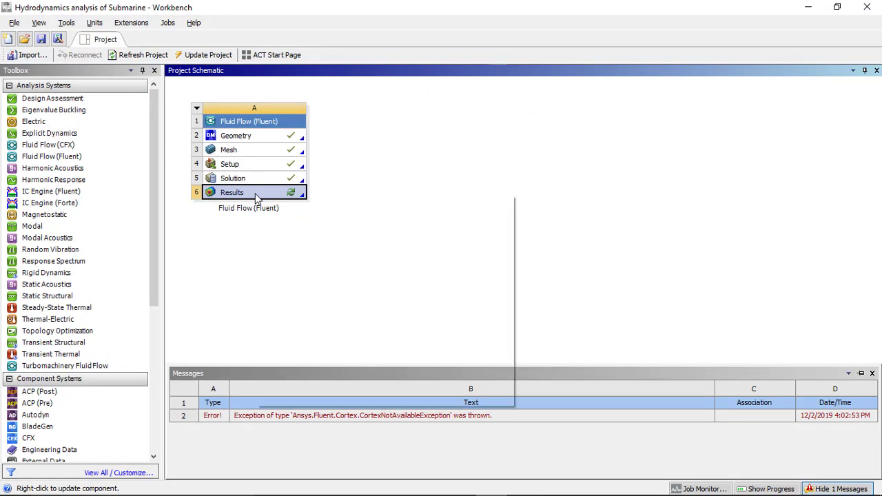
{"action": "left_click", "coordinate": [287, 200]}
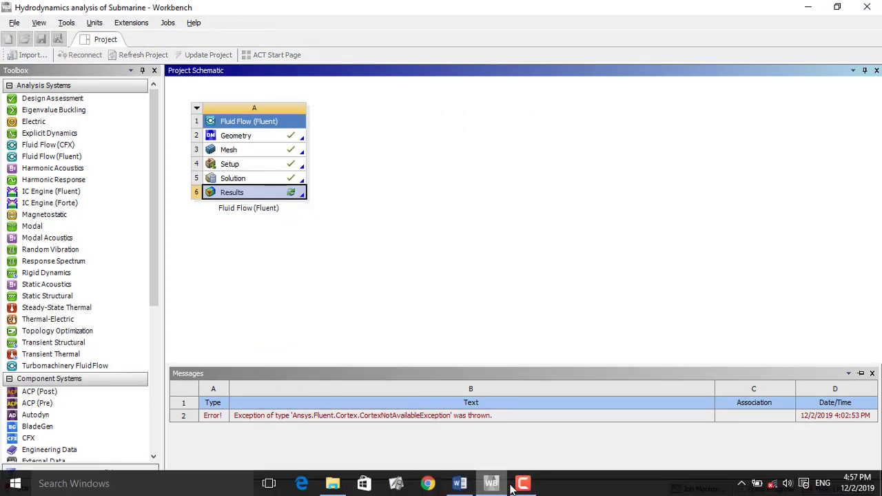
{"action": "left_click", "coordinate": [524, 483]}
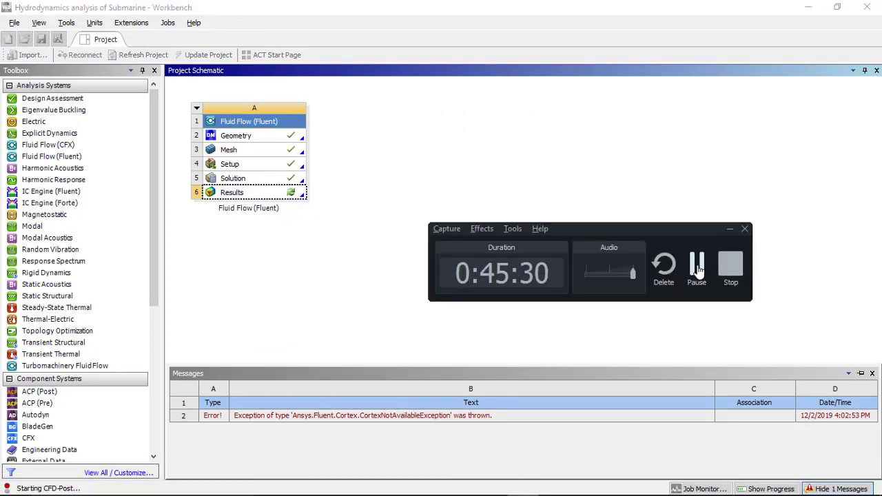
{"action": "left_click", "coordinate": [697, 269]}
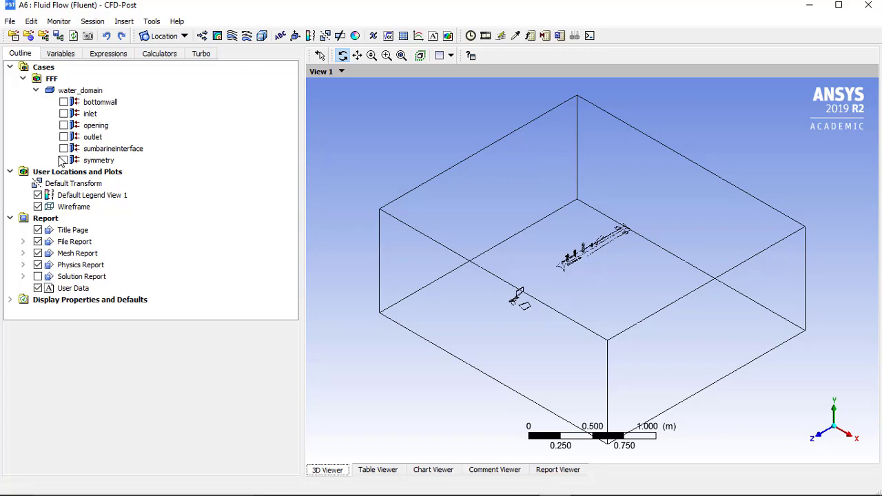
Show the sumbarineinterface boundary of water_domain in the 3D view and rotate the model to see the submarine.
{"action": "left_click", "coordinate": [72, 151]}
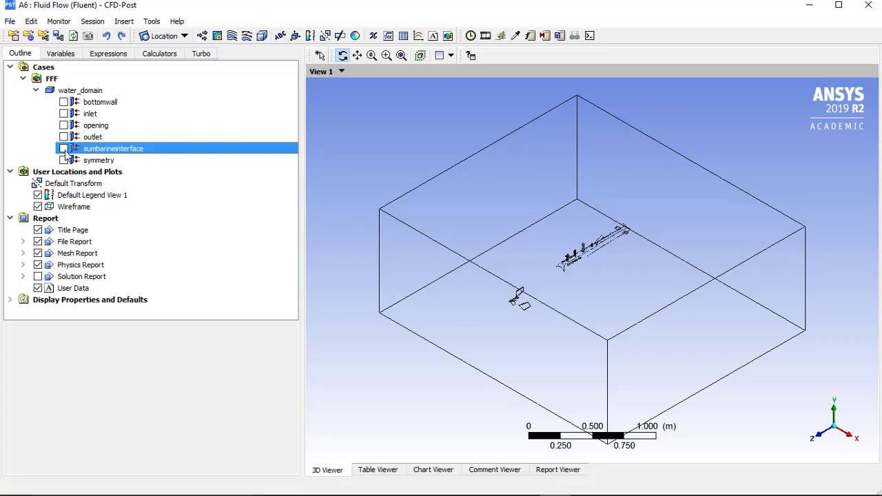
{"action": "left_click", "coordinate": [63, 148]}
{"action": "left_click_drag", "start_coordinate": [451, 321], "coordinate": [503, 333]}
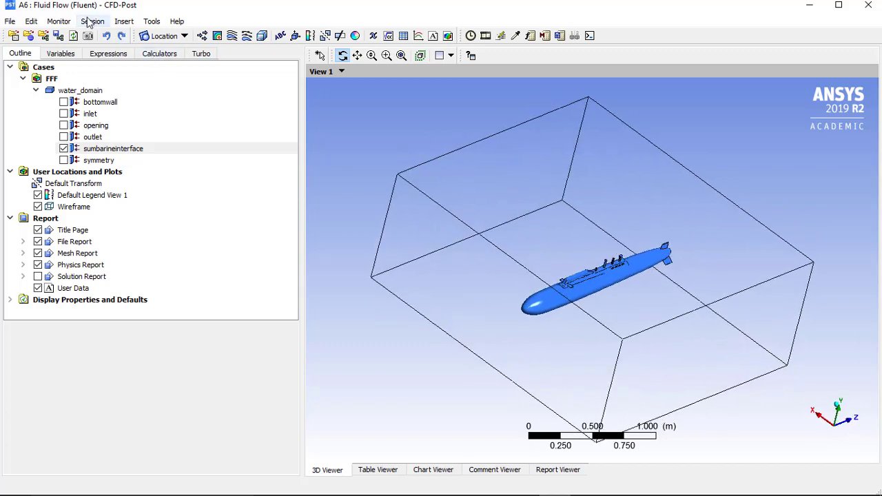
Insert a new plane location for post-processing the submarine flow results.
{"action": "left_click", "coordinate": [119, 23]}
{"action": "mouse_move", "coordinate": [124, 36]}
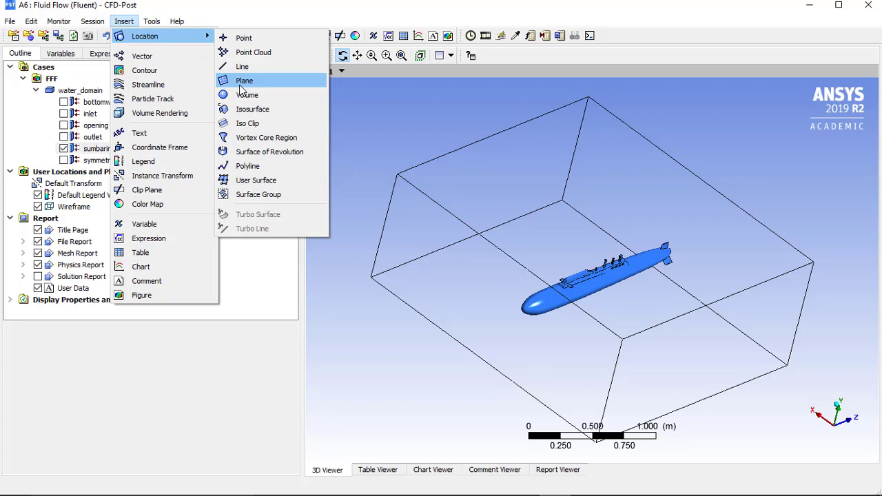
{"action": "left_click", "coordinate": [242, 83]}
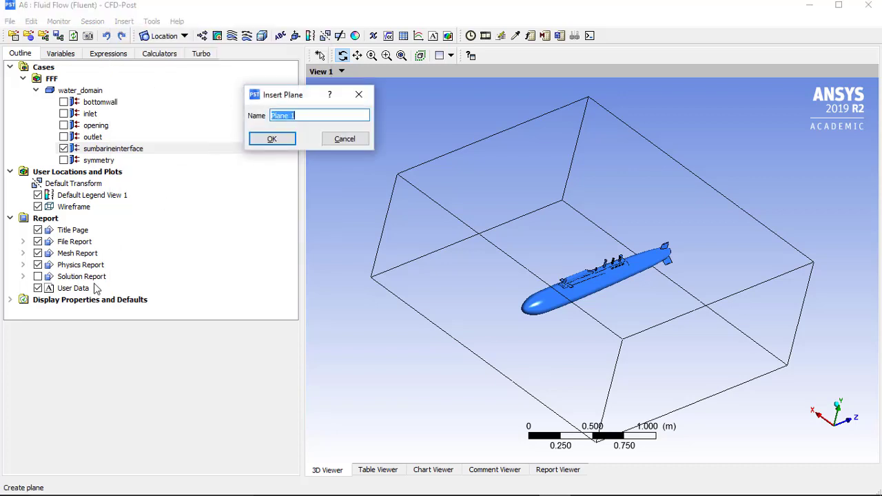